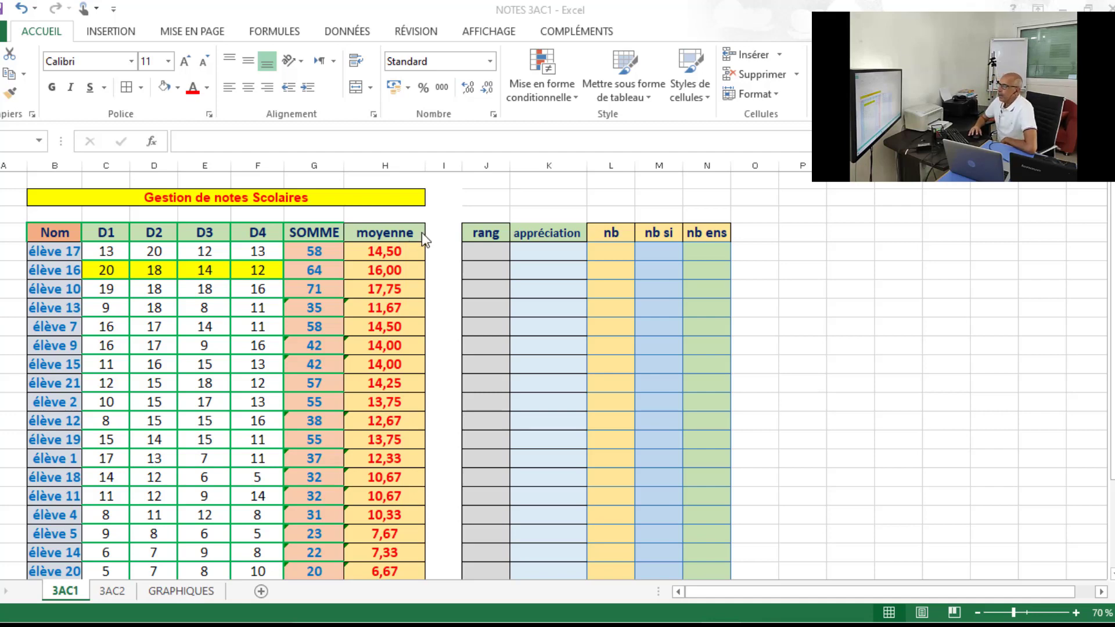
Begin a RANG formula in J5 that ranks élève 17's average H5 within the averages H5:H25.
{"action": "left_click", "coordinate": [487, 251]}
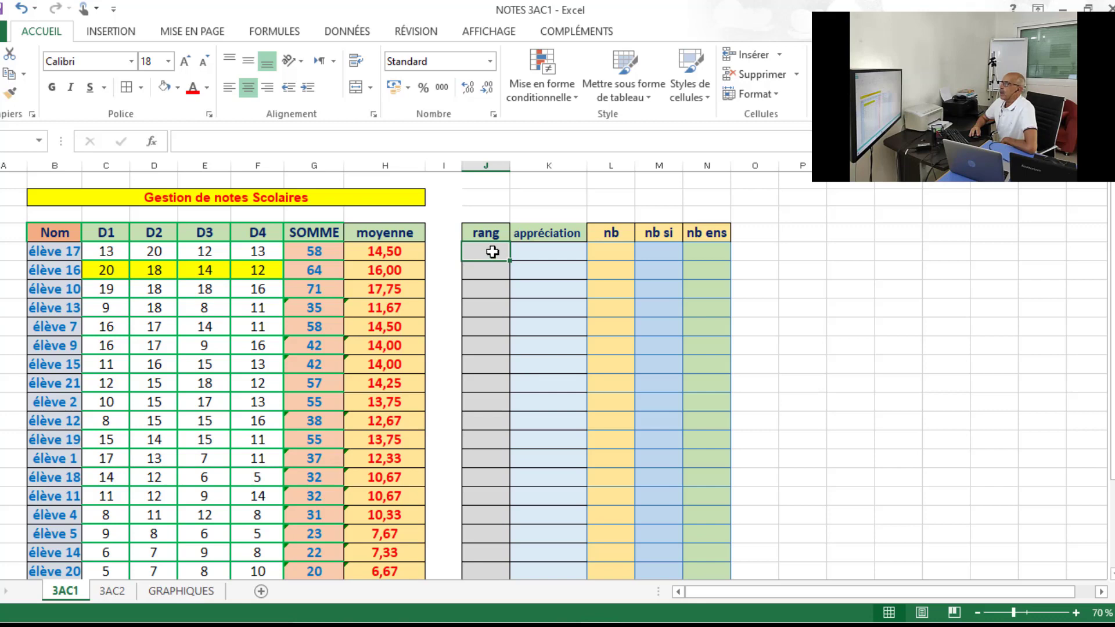
{"action": "type", "text": "="}
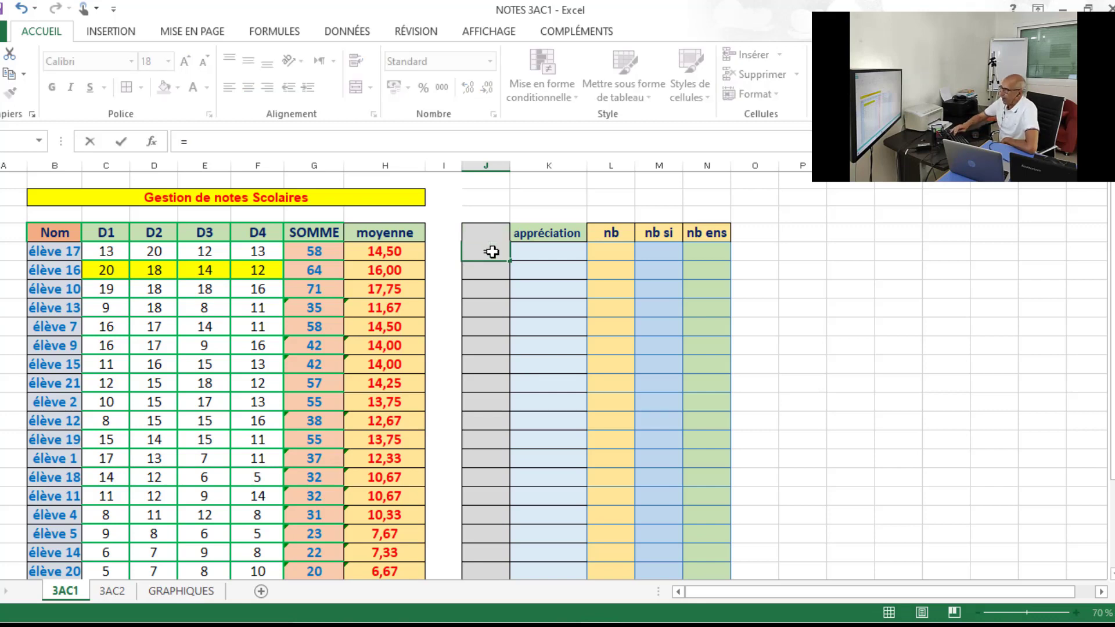
{"action": "type", "text": "ran"}
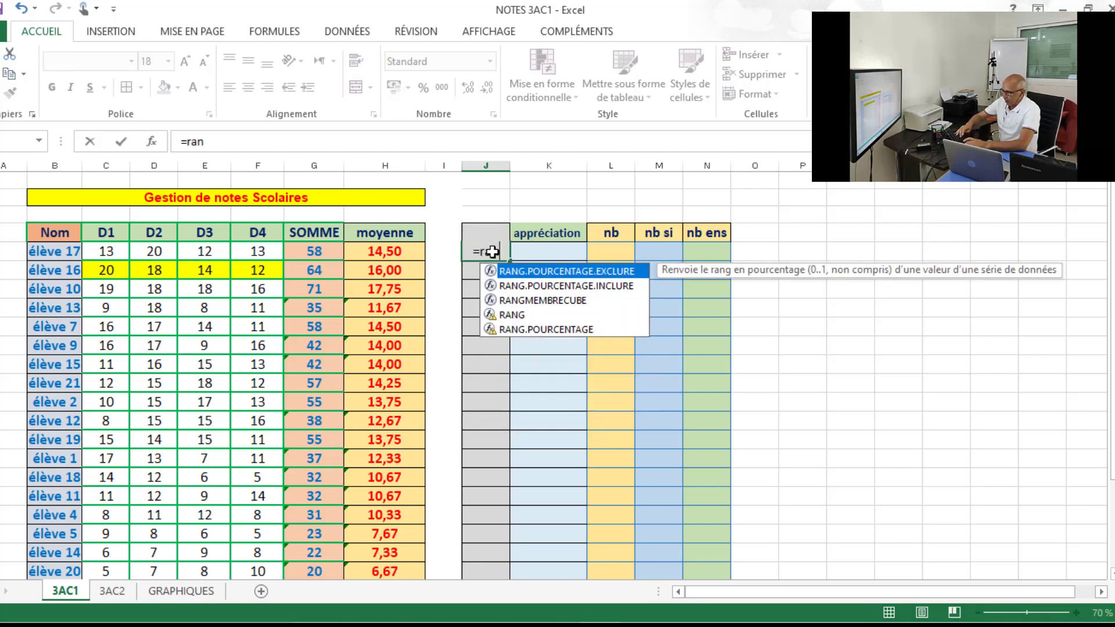
{"action": "type", "text": "g"}
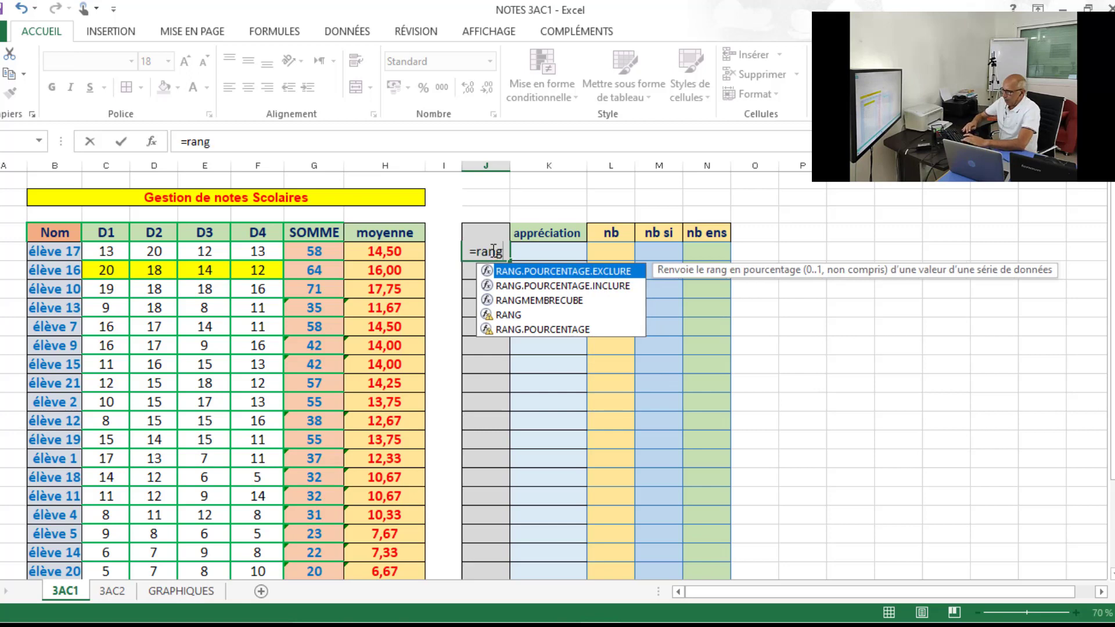
{"action": "double_click", "coordinate": [508, 315]}
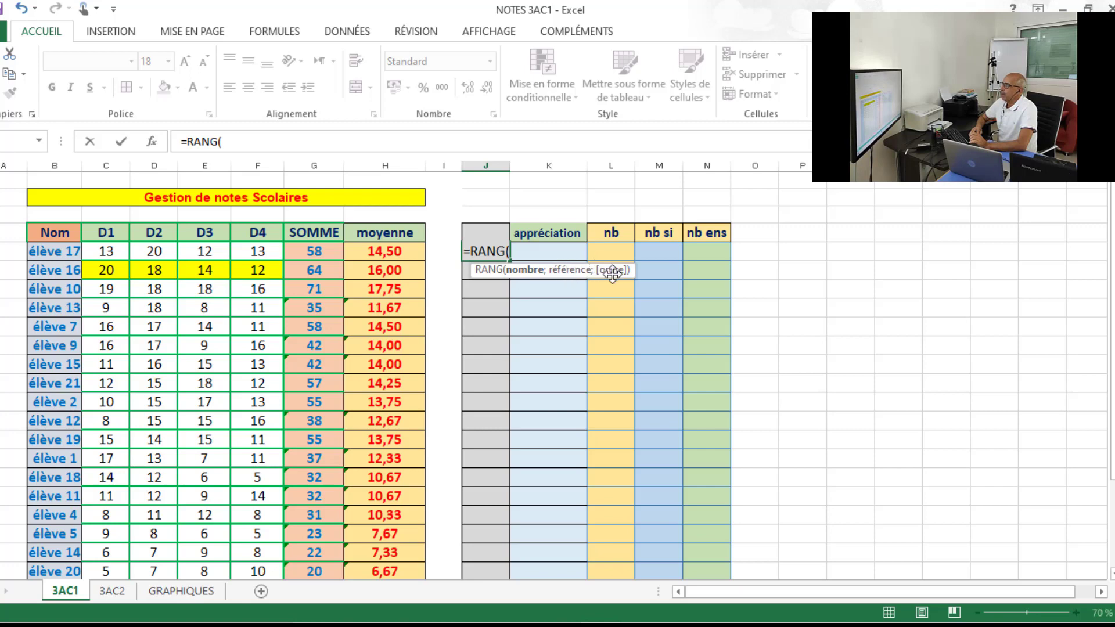
{"action": "left_click", "coordinate": [381, 251]}
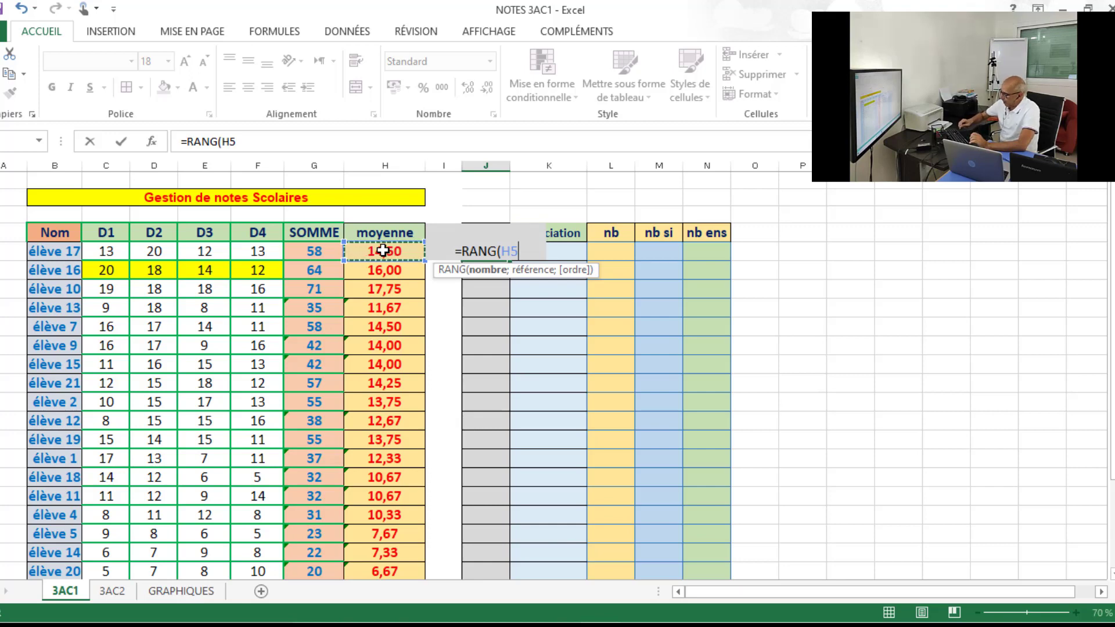
{"action": "type", "text": ";"}
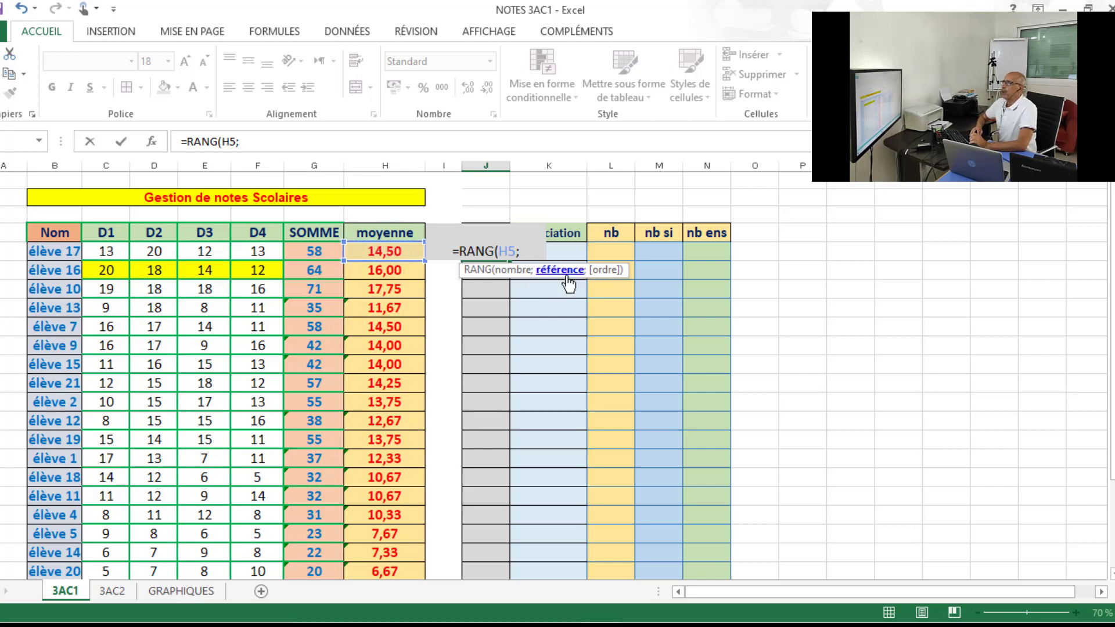
{"action": "left_click_drag", "start_coordinate": [388, 252], "coordinate": [391, 530]}
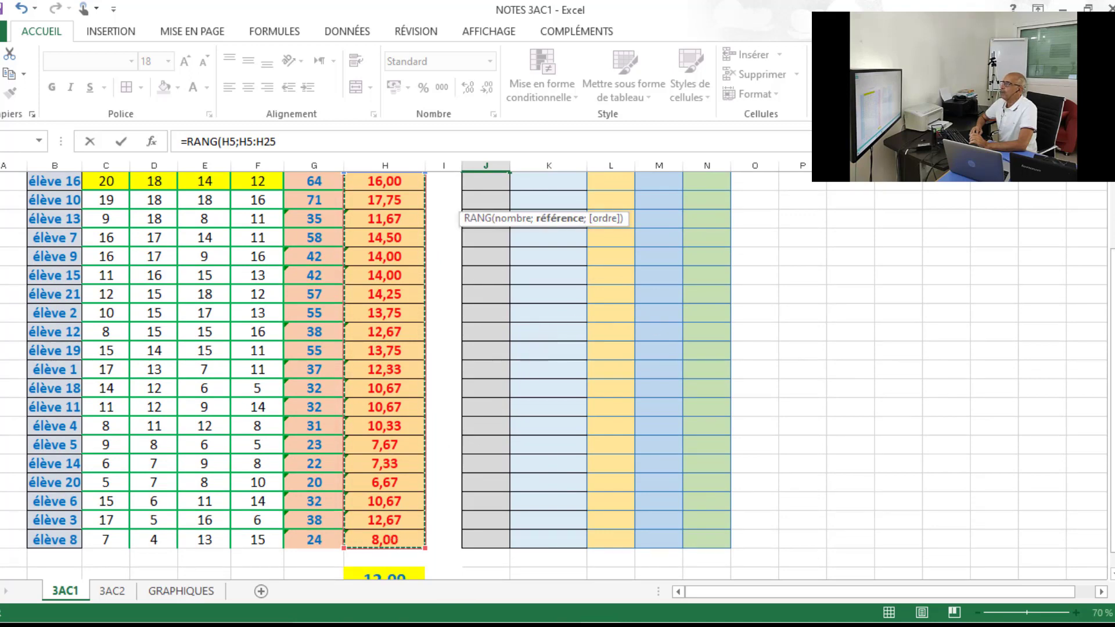
{"action": "left_click_drag", "start_coordinate": [1110, 371], "coordinate": [1111, 348]}
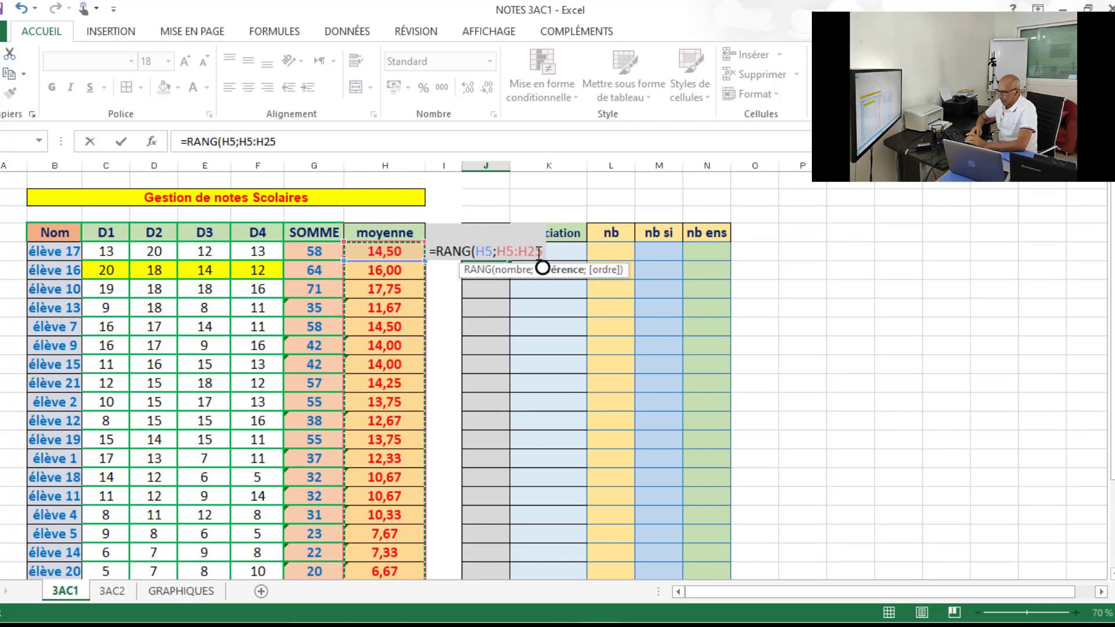
{"action": "type", "text": ";"}
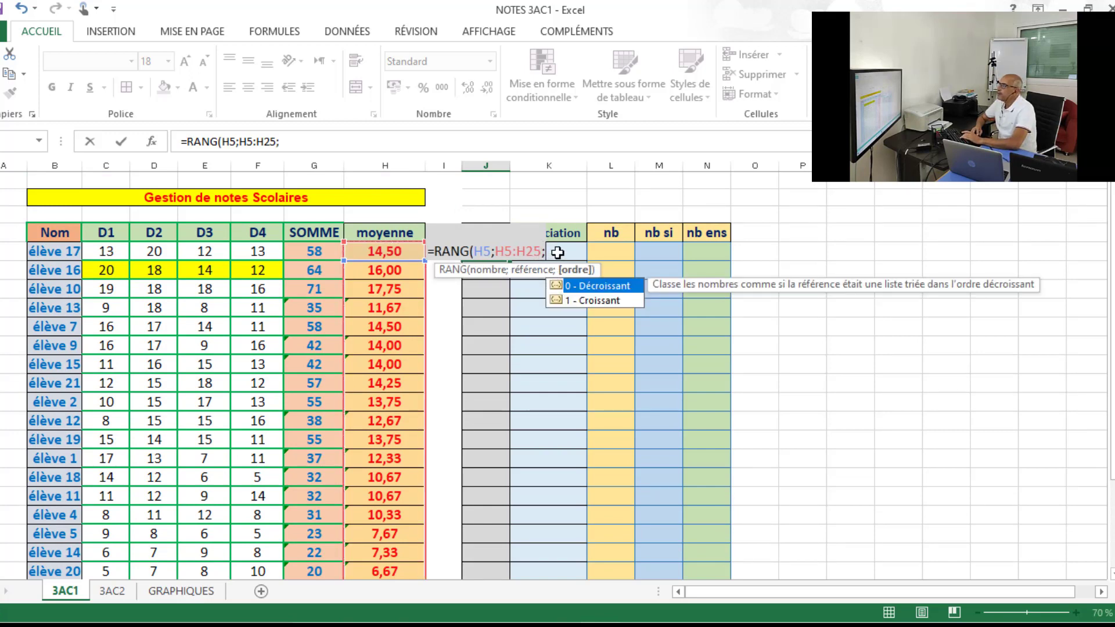
Make the range absolute as $H$5:$H$25 and complete the J5 formula with descending order 0.
{"action": "left_click", "coordinate": [503, 252]}
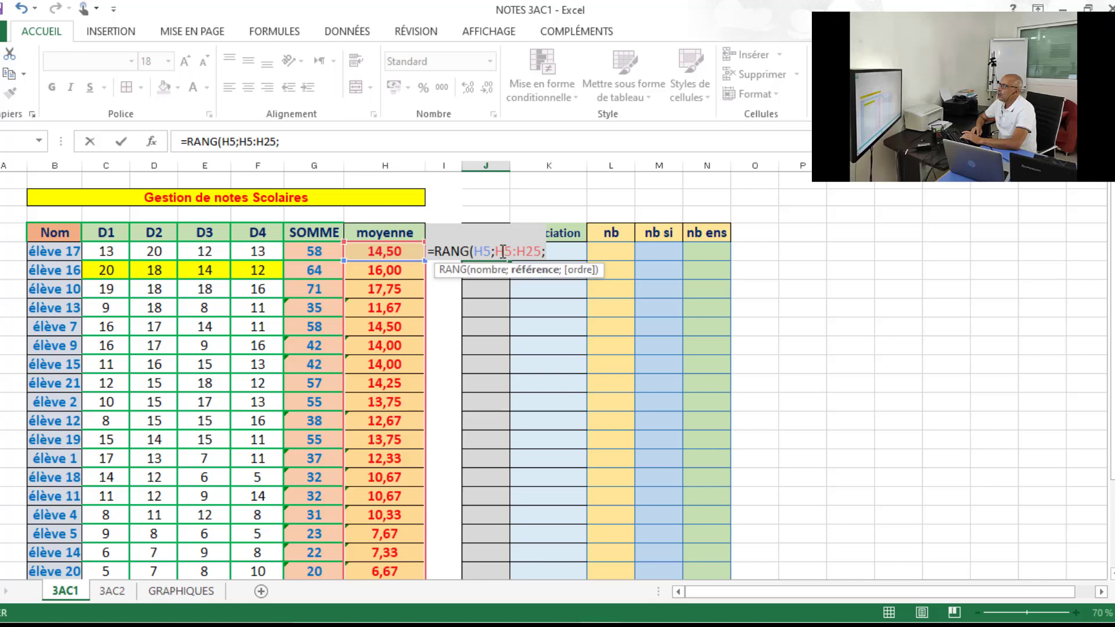
{"action": "key", "text": "F4"}
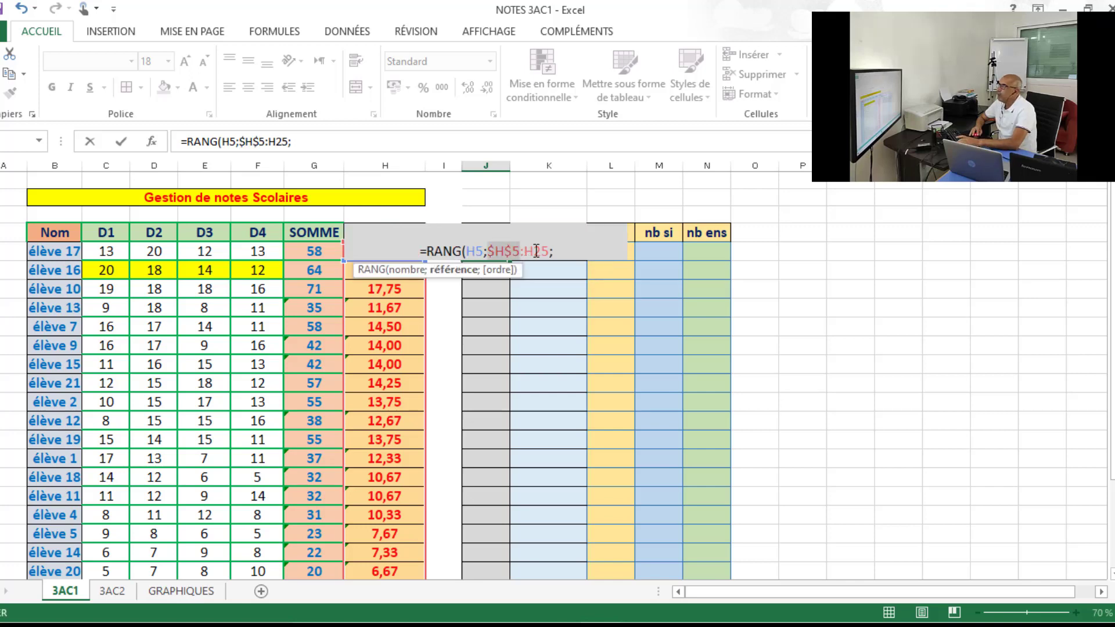
{"action": "left_click", "coordinate": [536, 251]}
{"action": "key", "text": "F4"}
{"action": "left_click", "coordinate": [569, 250]}
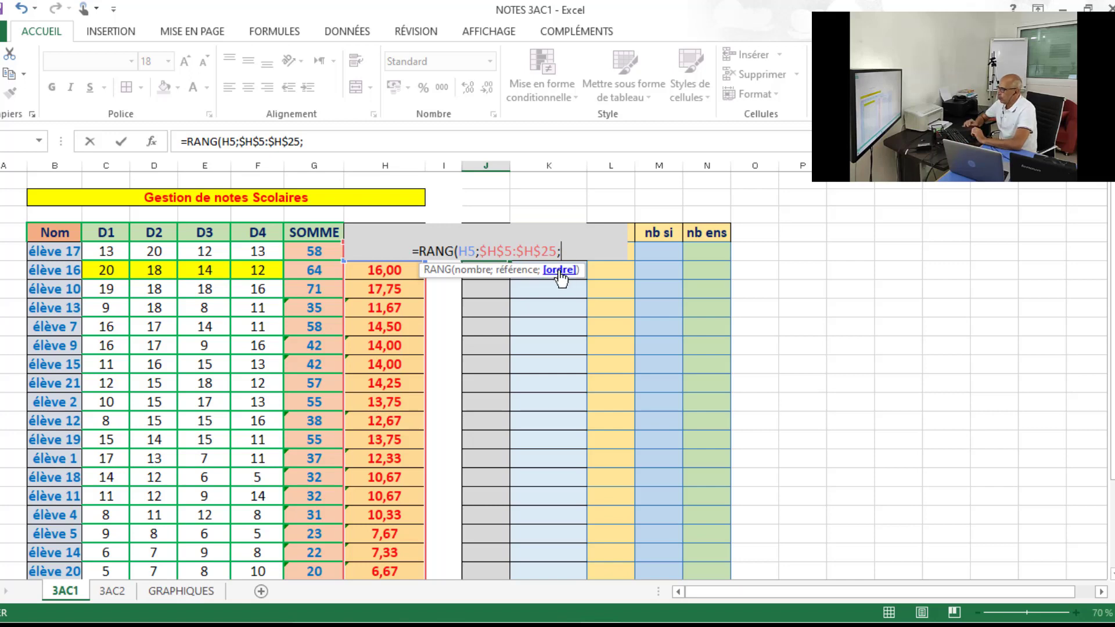
{"action": "type", "text": "0"}
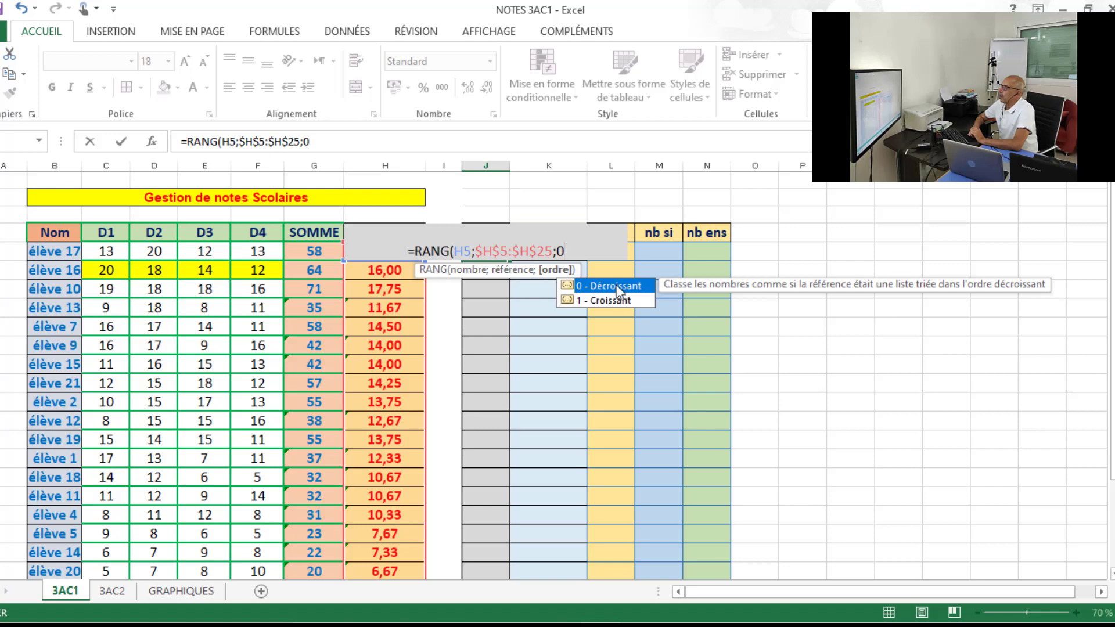
{"action": "type", "text": ")"}
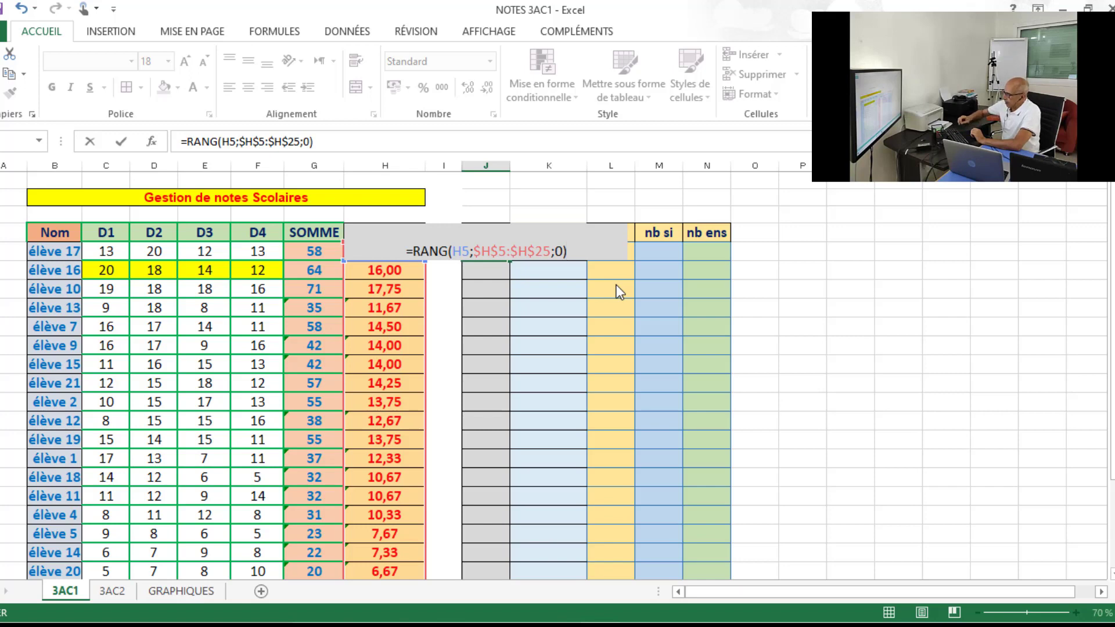
{"action": "key", "text": "Return"}
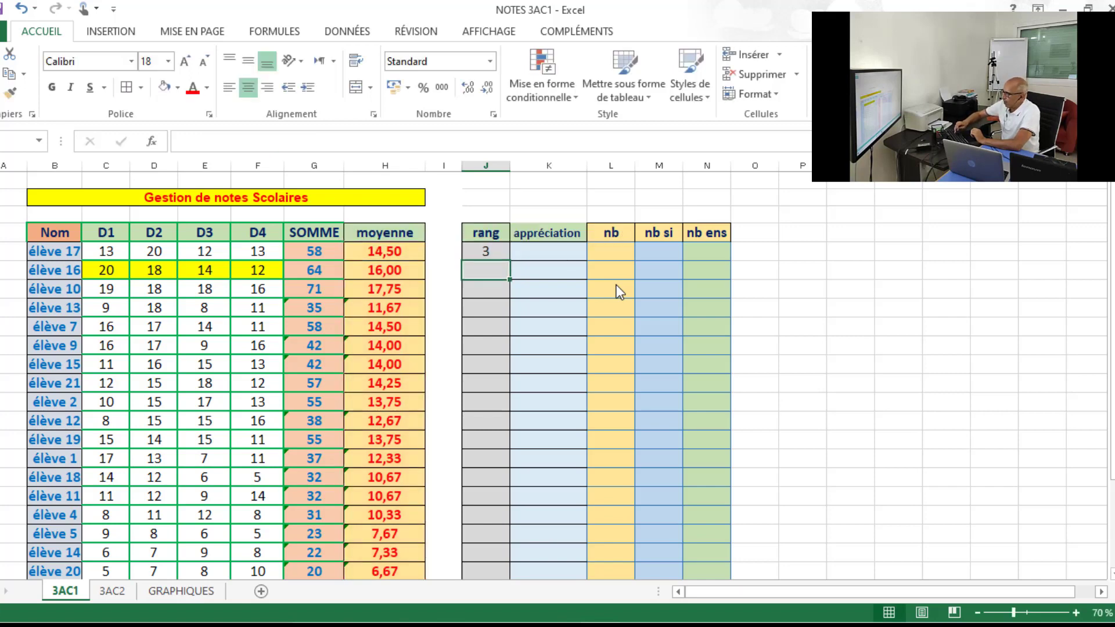
Fill the RANG formula from J5 down to J25 for every student in the rang column.
{"action": "left_click", "coordinate": [483, 251]}
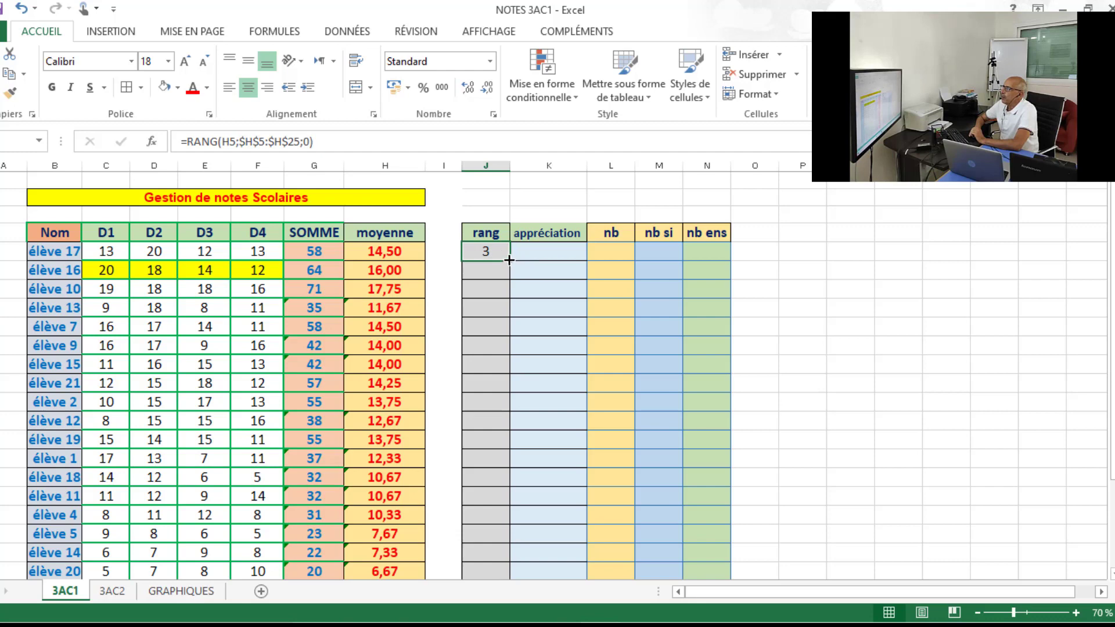
{"action": "left_click_drag", "start_coordinate": [509, 261], "coordinate": [504, 511]}
{"action": "left_click", "coordinate": [899, 312]}
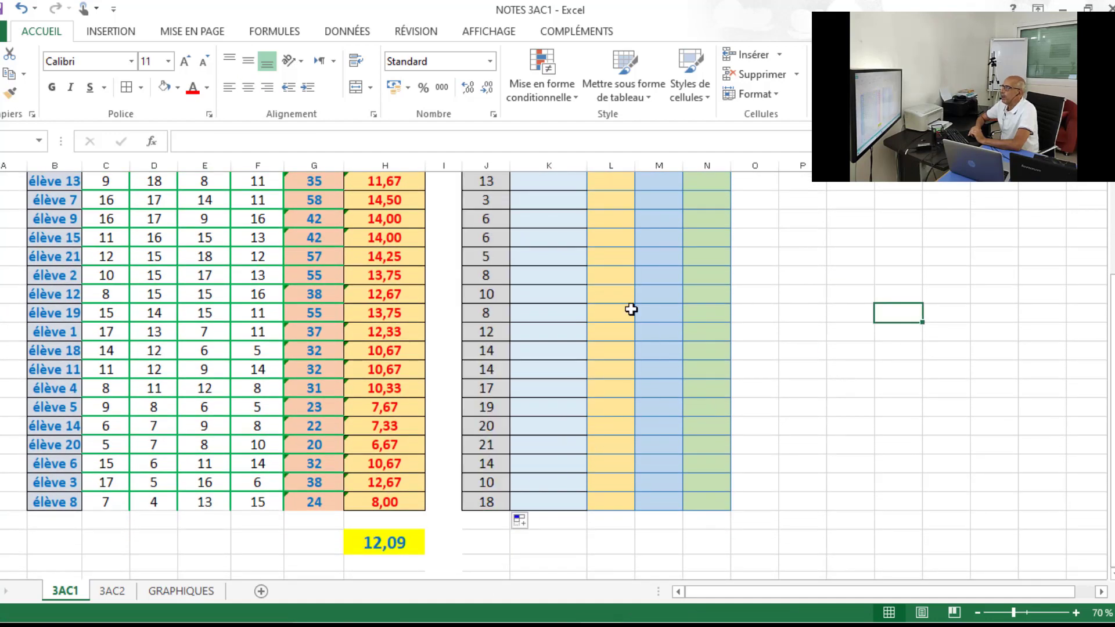
{"action": "left_click_drag", "start_coordinate": [1111, 312], "coordinate": [1112, 298]}
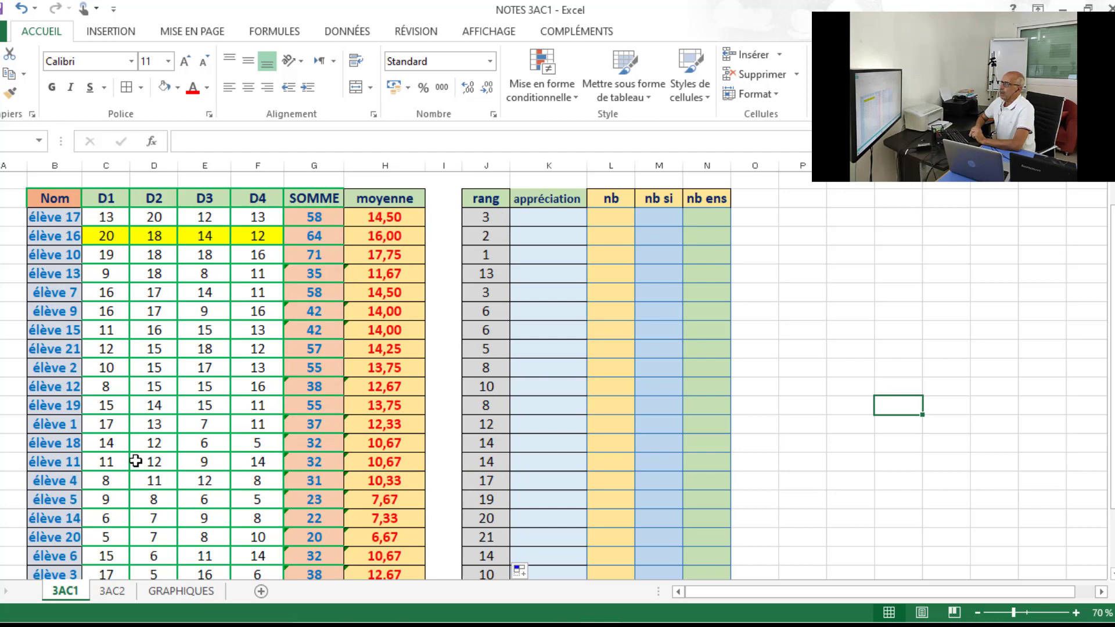
Set élève 18's D3 grade to 20 and D4 grade to 19.
{"action": "left_click", "coordinate": [208, 448]}
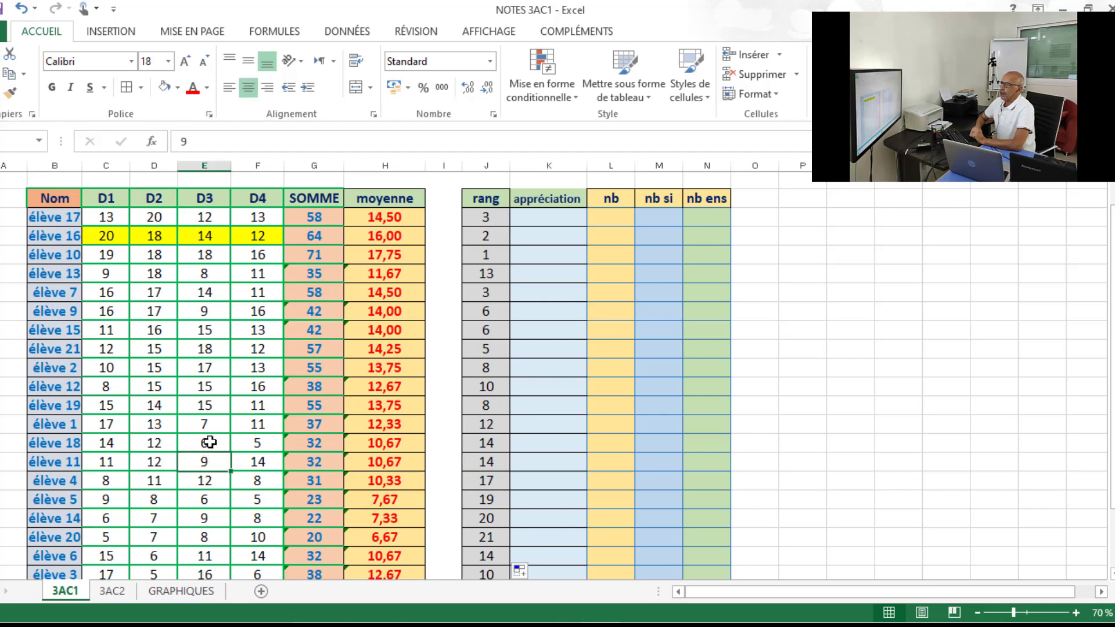
{"action": "type", "text": "20"}
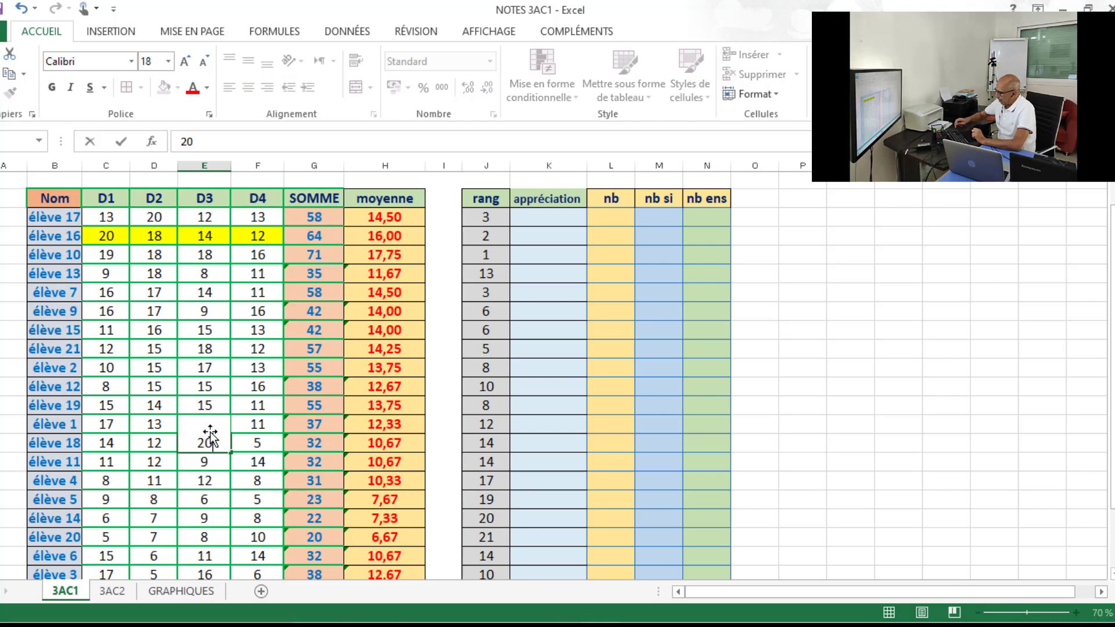
{"action": "left_click", "coordinate": [259, 445]}
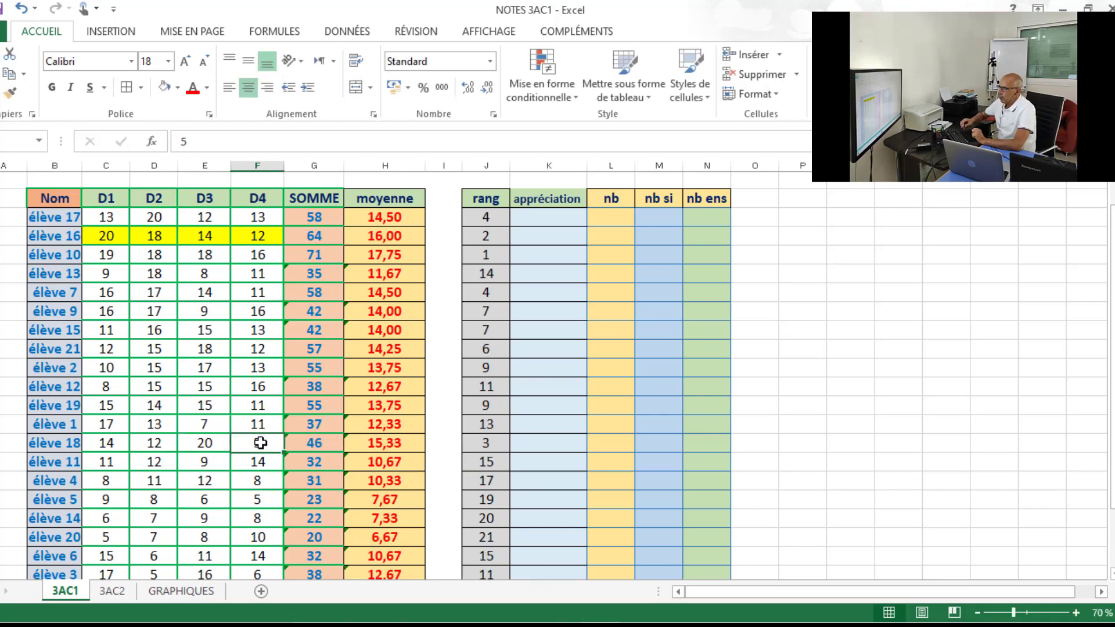
{"action": "type", "text": "1"}
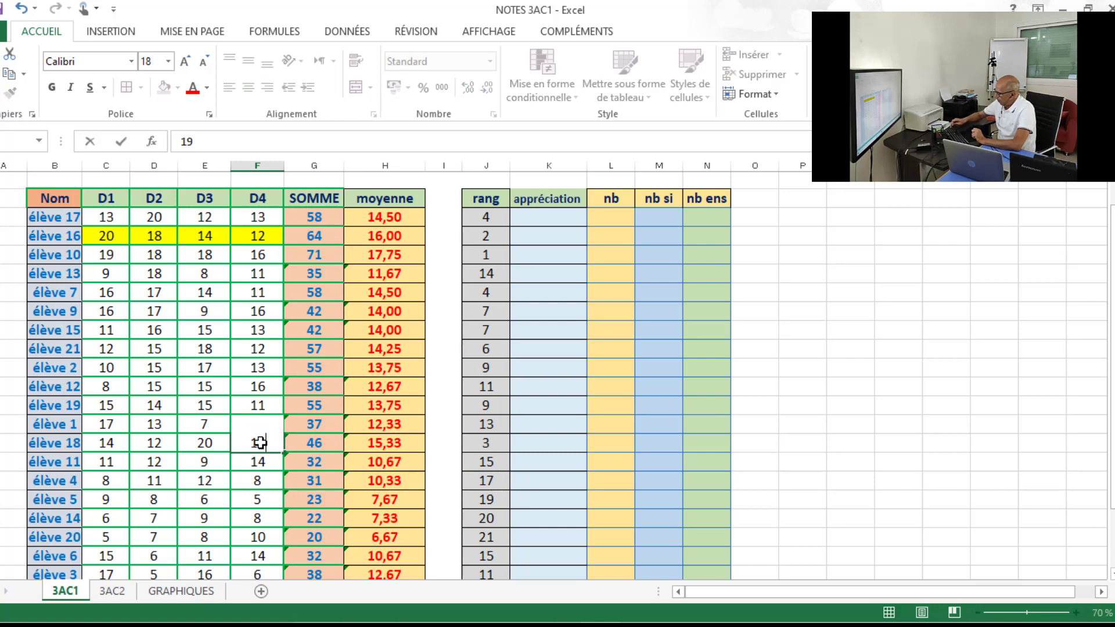
{"action": "type", "text": "9"}
Set élève 18's D2 grade to 18 and D1 grade to 19.
{"action": "left_click", "coordinate": [146, 443]}
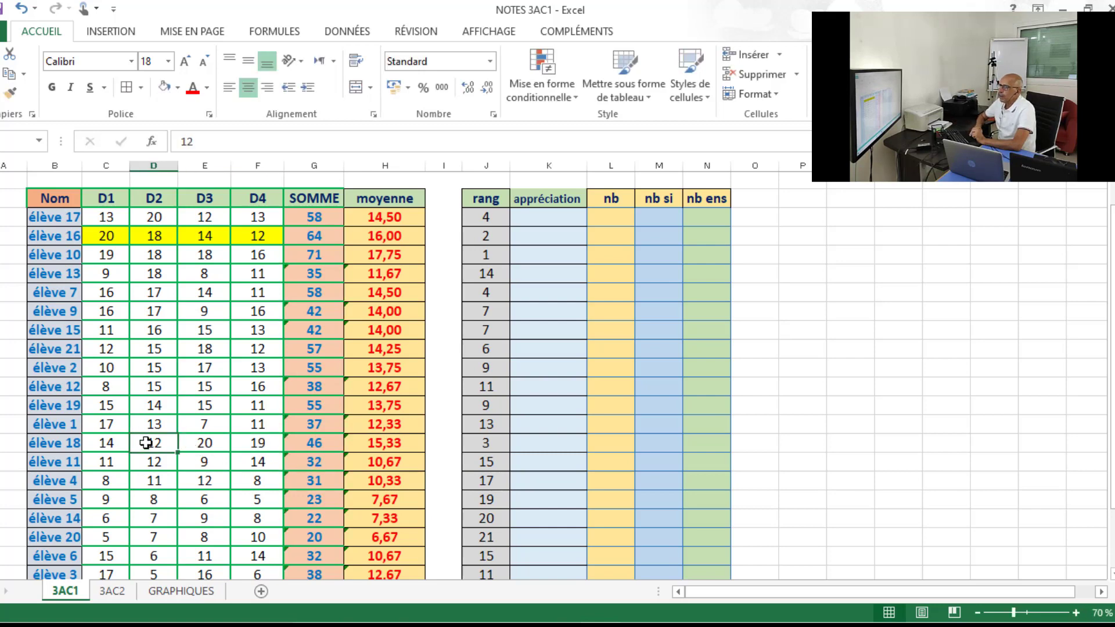
{"action": "type", "text": "18"}
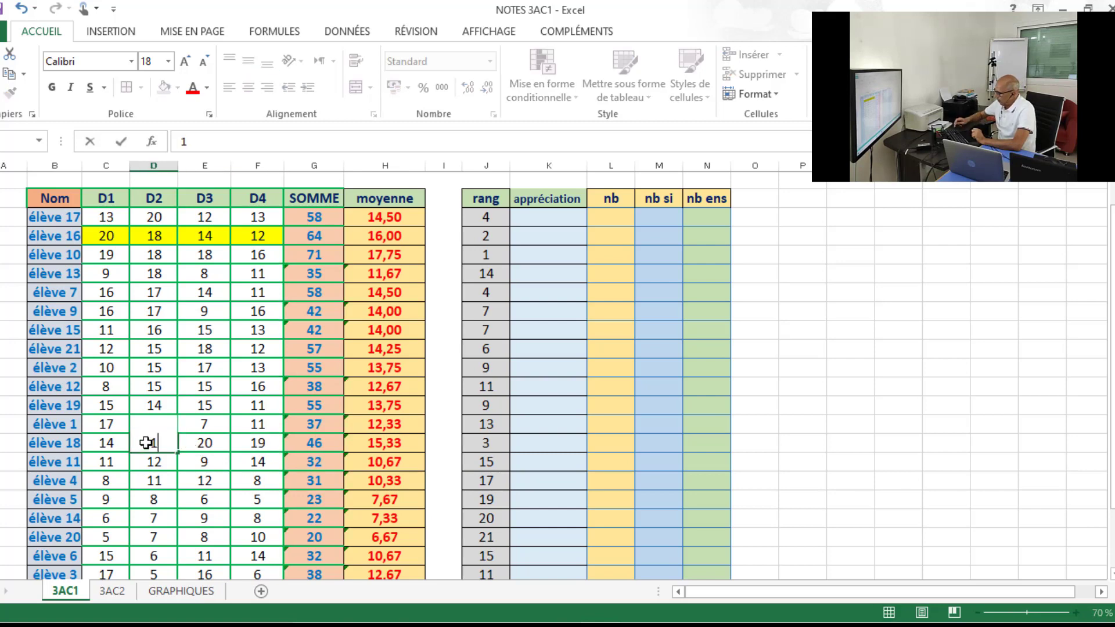
{"action": "left_click", "coordinate": [160, 481]}
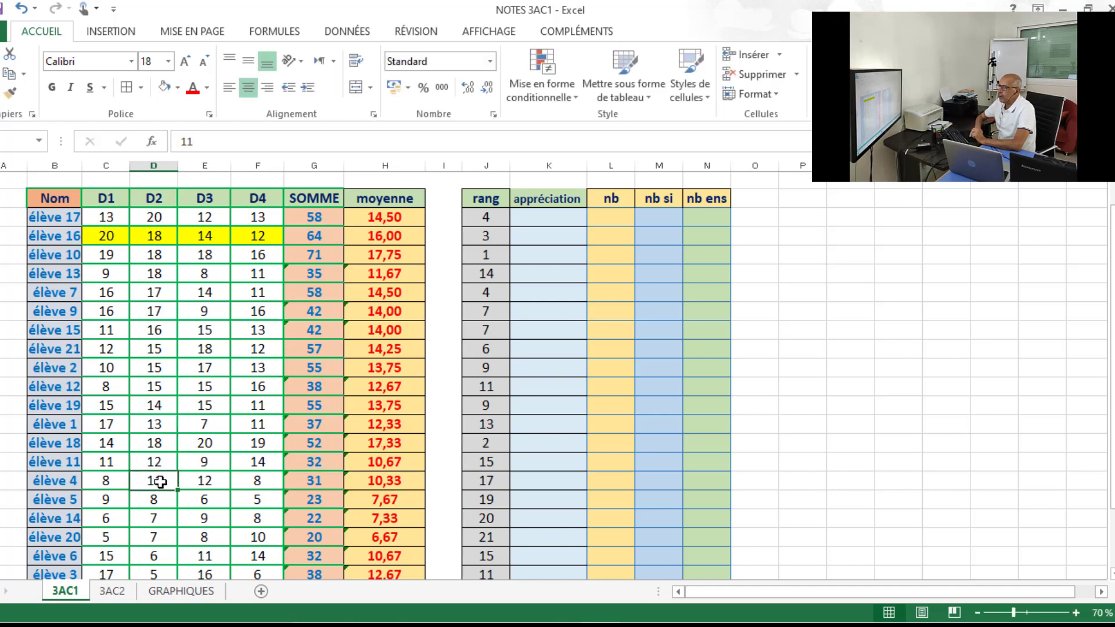
{"action": "left_click", "coordinate": [104, 445]}
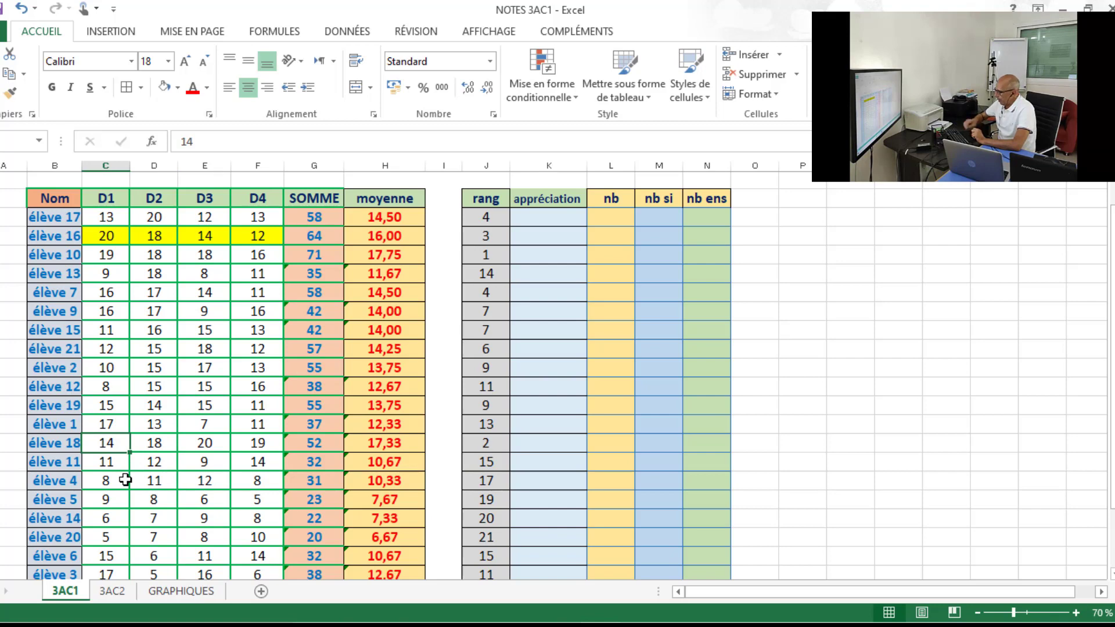
{"action": "type", "text": "19"}
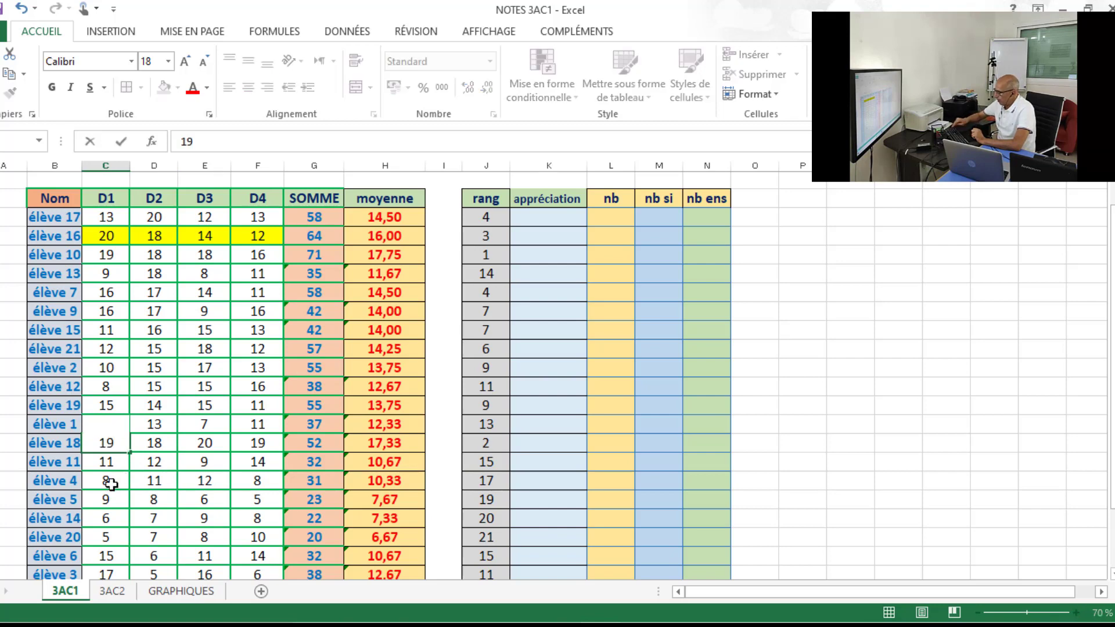
{"action": "left_click", "coordinate": [152, 496]}
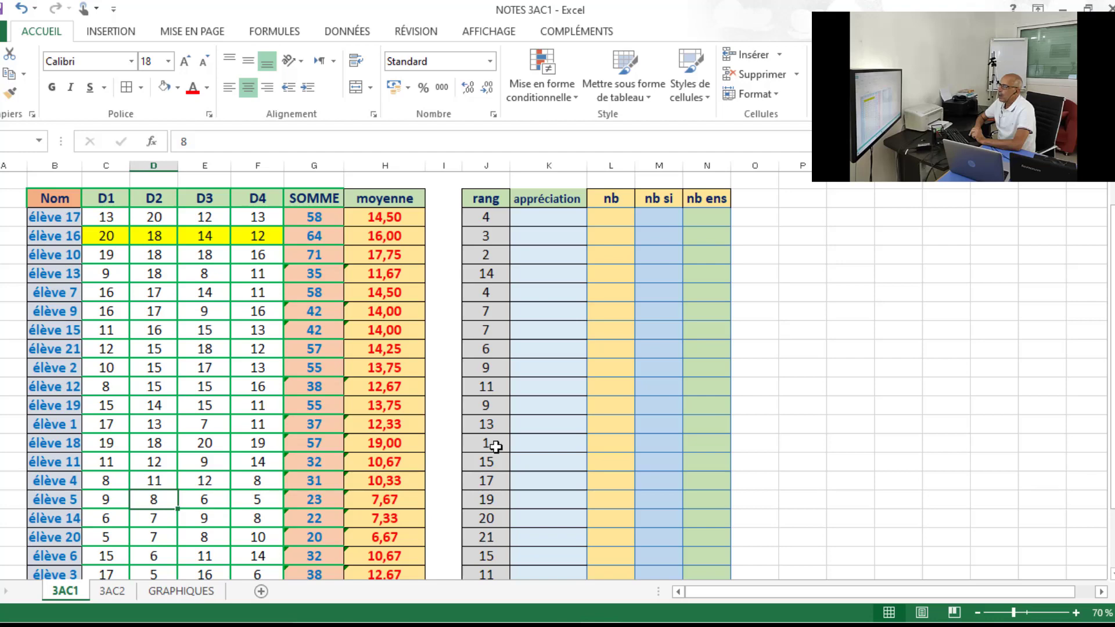
Change the background of élève 18's moyenne cell, H17, to white.
{"action": "left_click", "coordinate": [384, 443]}
{"action": "left_click", "coordinate": [168, 88]}
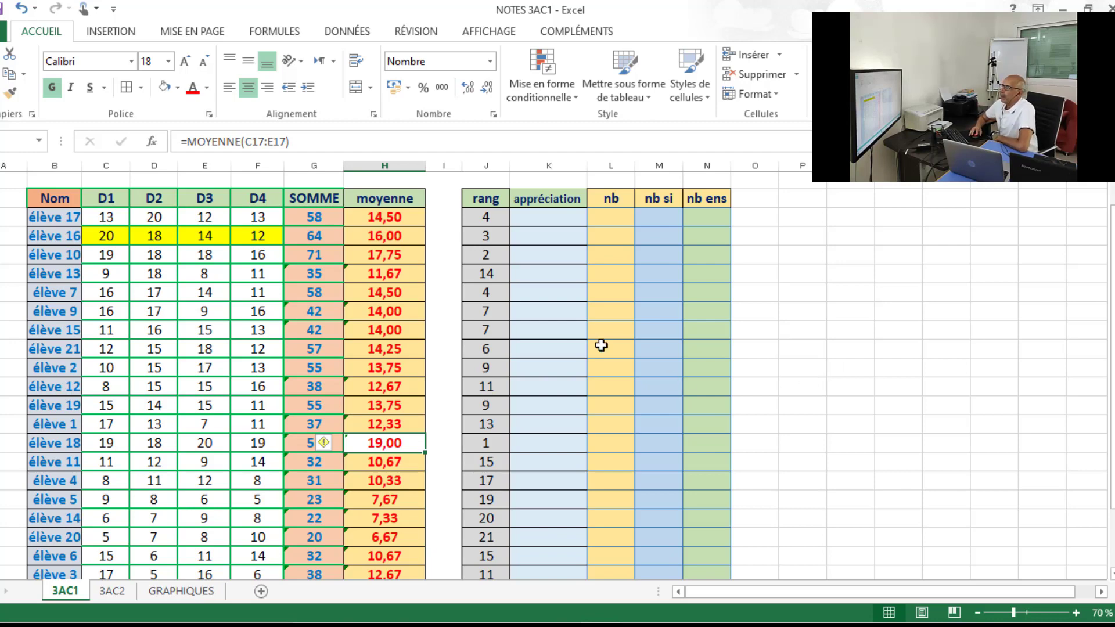
Change the column K header to the plural "appréciations".
{"action": "left_click", "coordinate": [552, 217]}
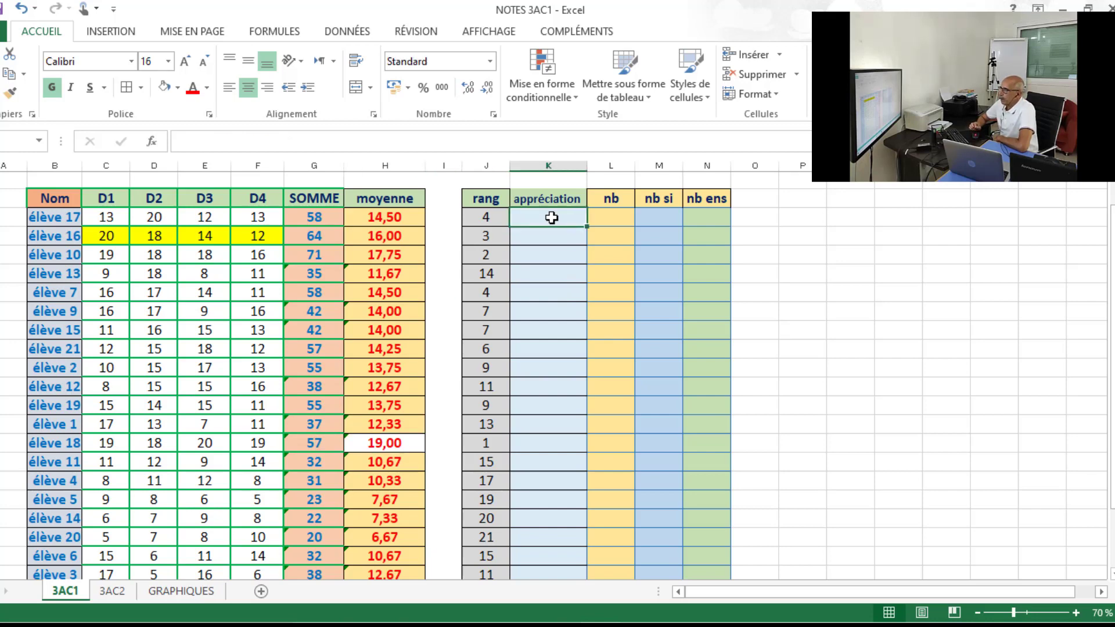
{"action": "double_click", "coordinate": [579, 203]}
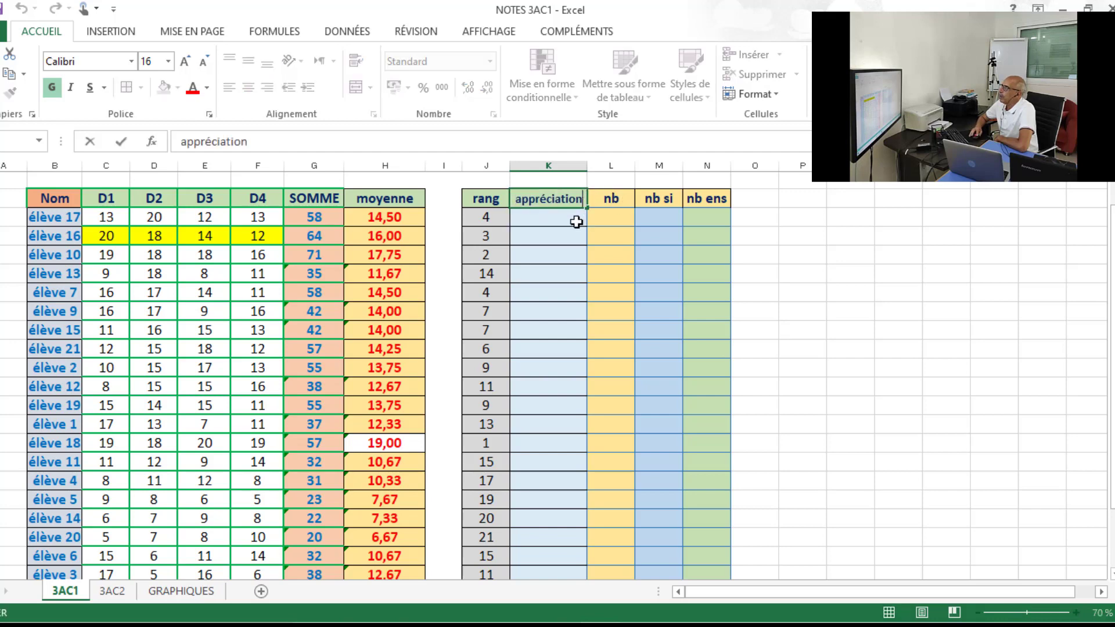
{"action": "type", "text": "s"}
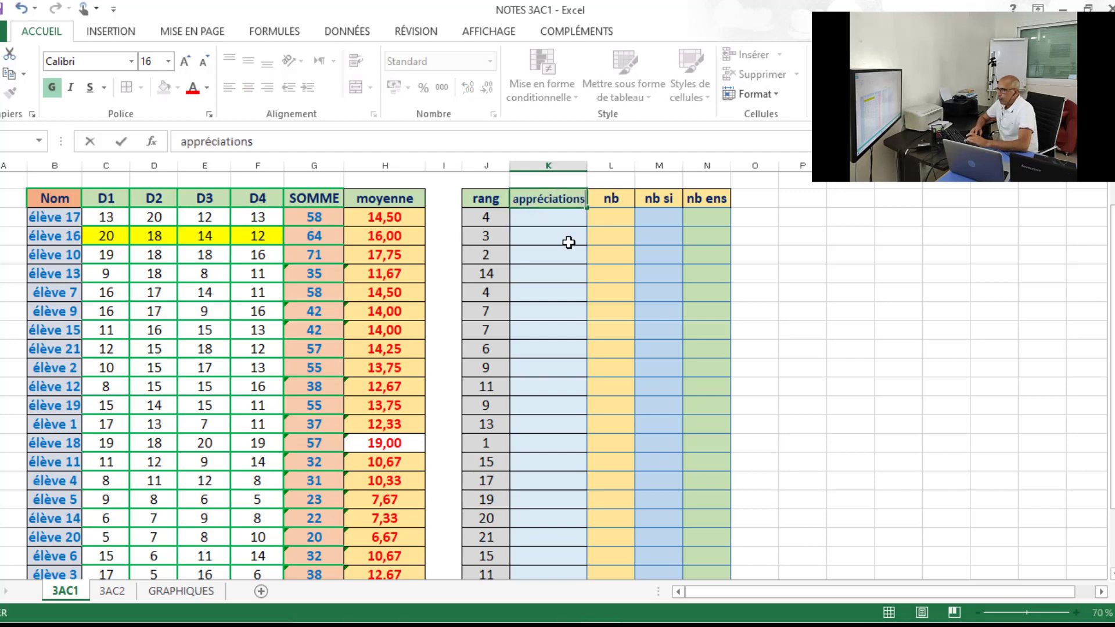
Start a SI formula in cell K5 that tests whether élève 17's moyenne is below 10 (H5<10).
{"action": "left_click", "coordinate": [566, 220]}
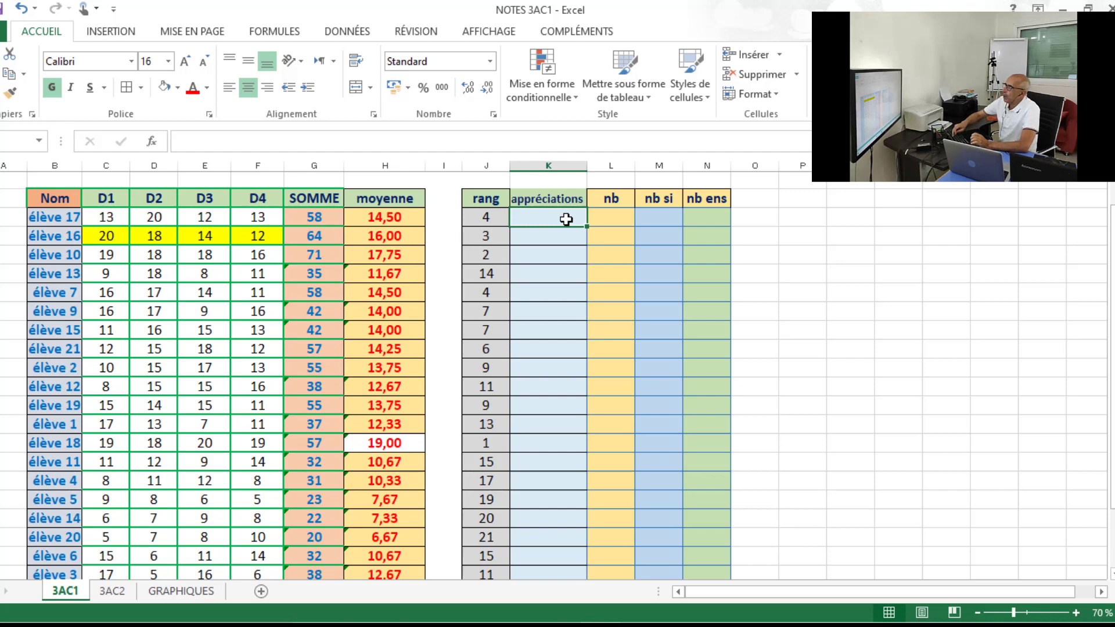
{"action": "type", "text": "="}
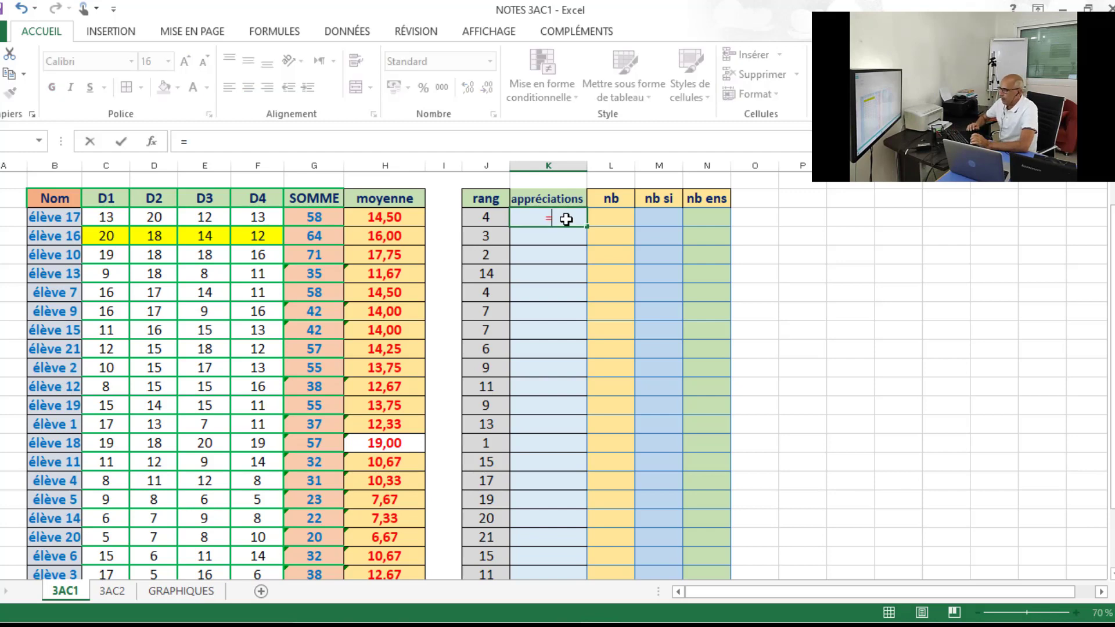
{"action": "type", "text": "si"}
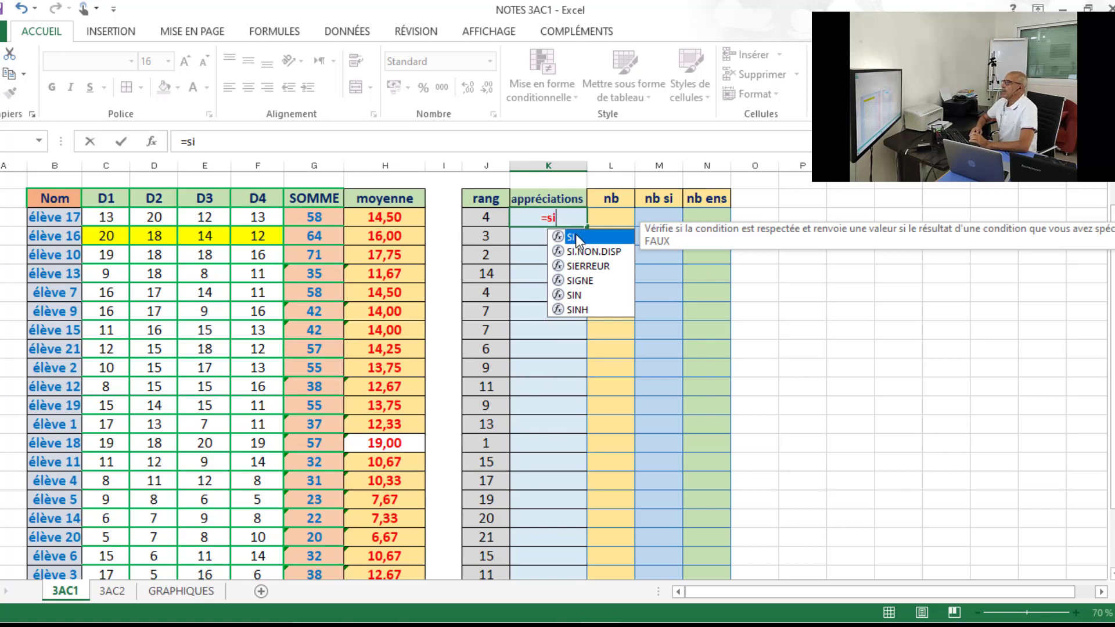
{"action": "double_click", "coordinate": [578, 238]}
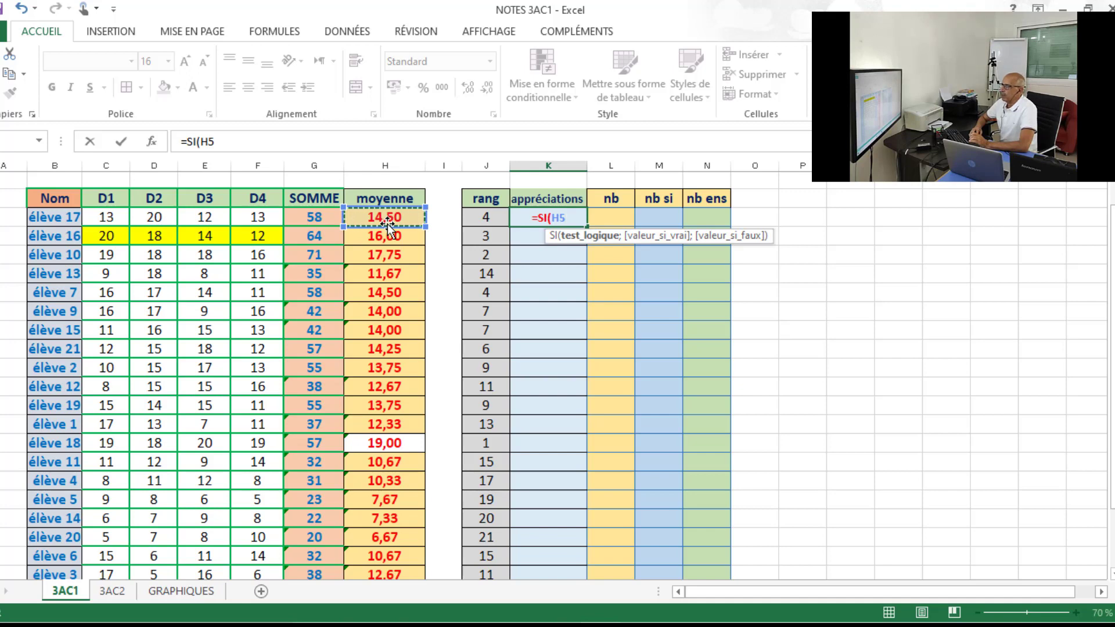
{"action": "type", "text": "<"}
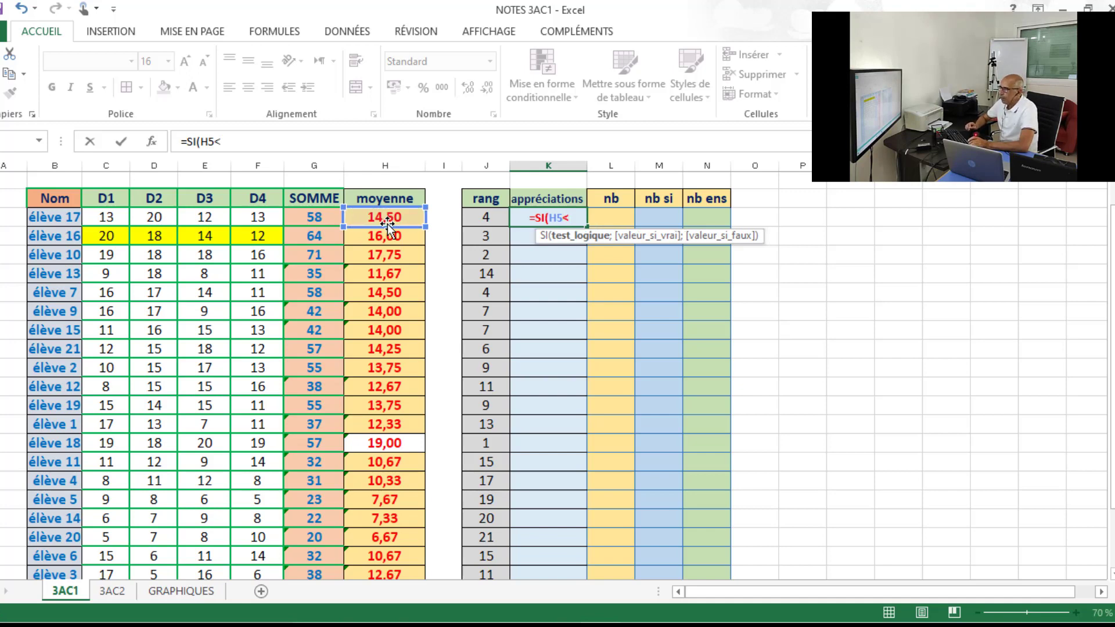
{"action": "type", "text": "10"}
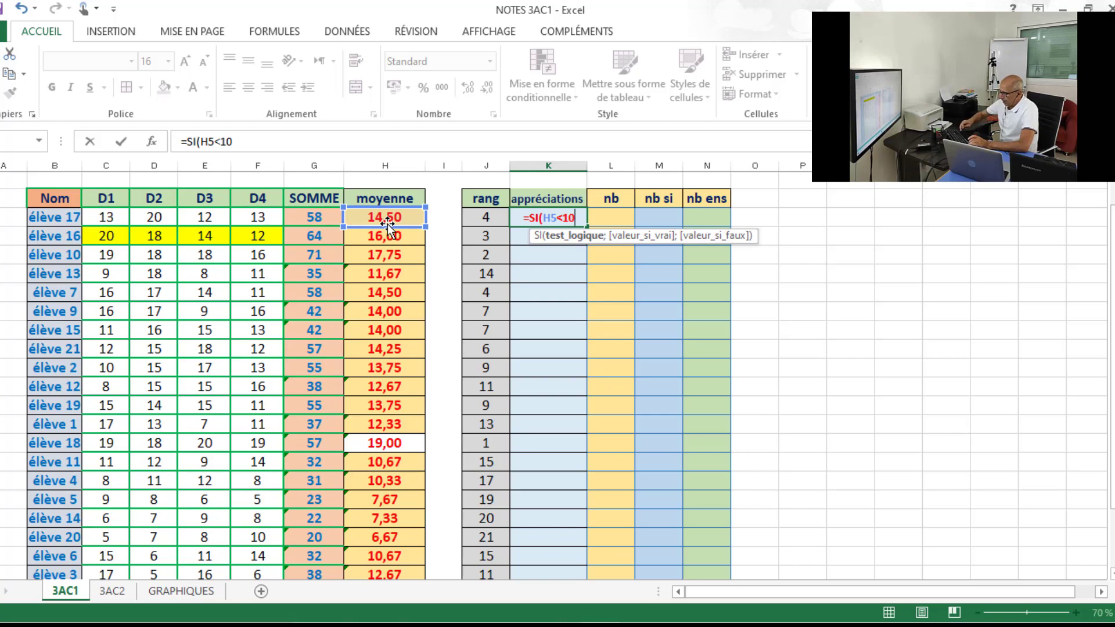
{"action": "type", "text": ";"}
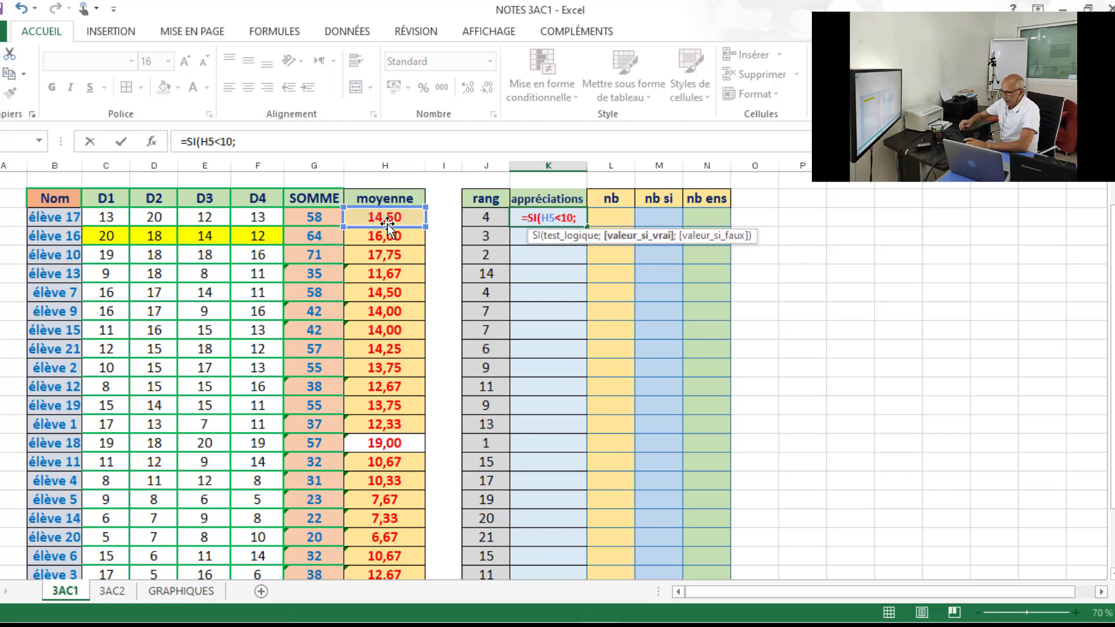
{"action": "type", "text": "doub"}
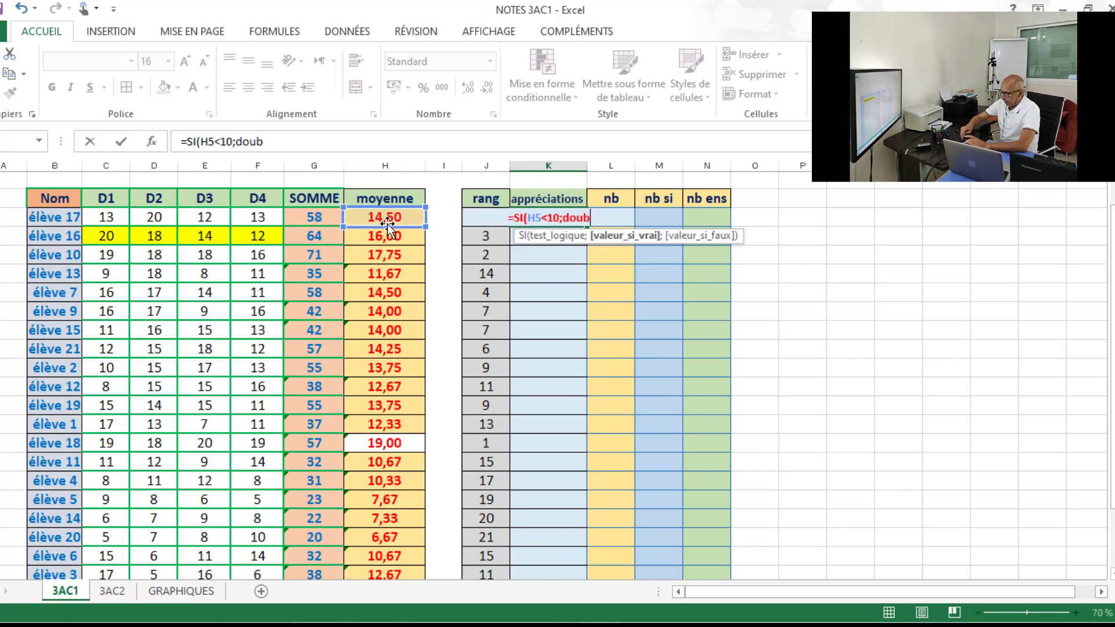
{"action": "type", "text": "le"}
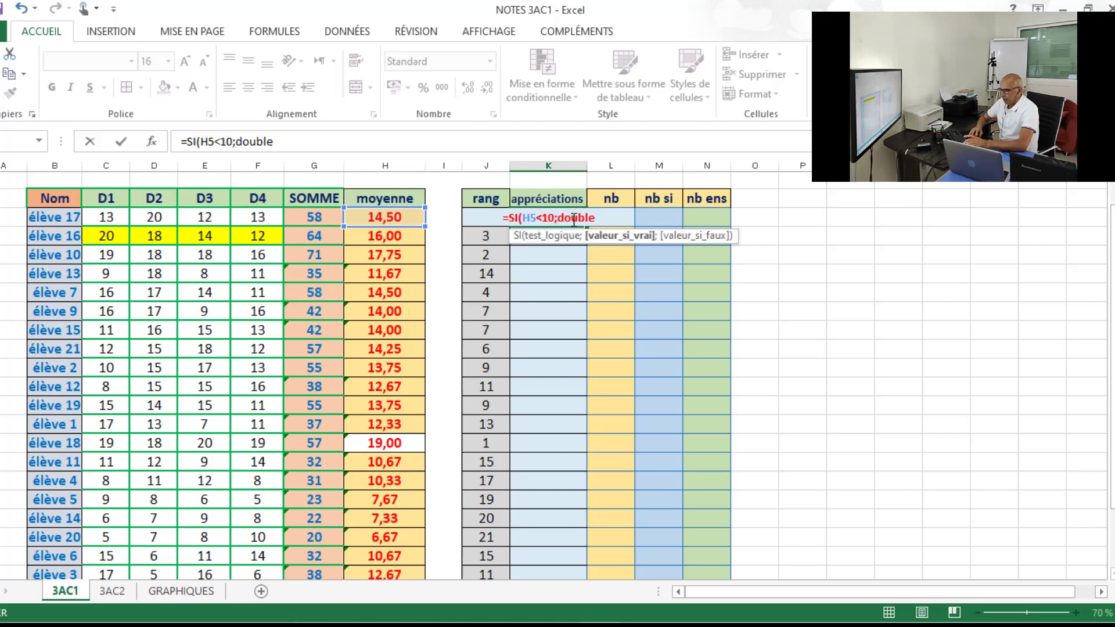
Give "double" in quotation marks as the SI formula's value when the test is true.
{"action": "left_click", "coordinate": [558, 219]}
{"action": "type", "text": "\""}
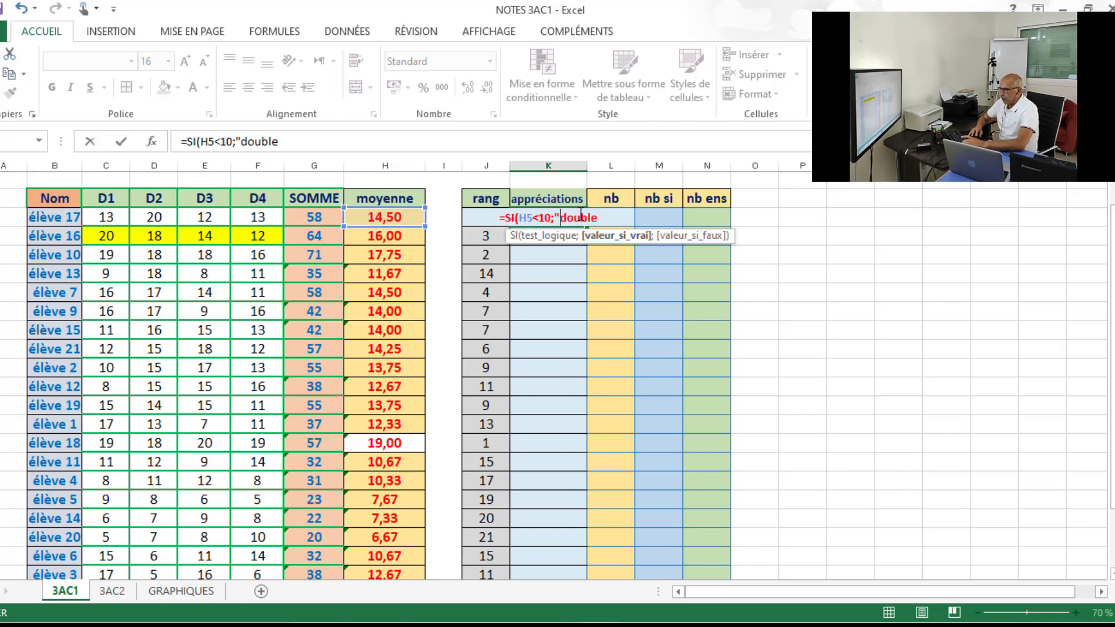
{"action": "left_click", "coordinate": [596, 219]}
{"action": "type", "text": "\";"}
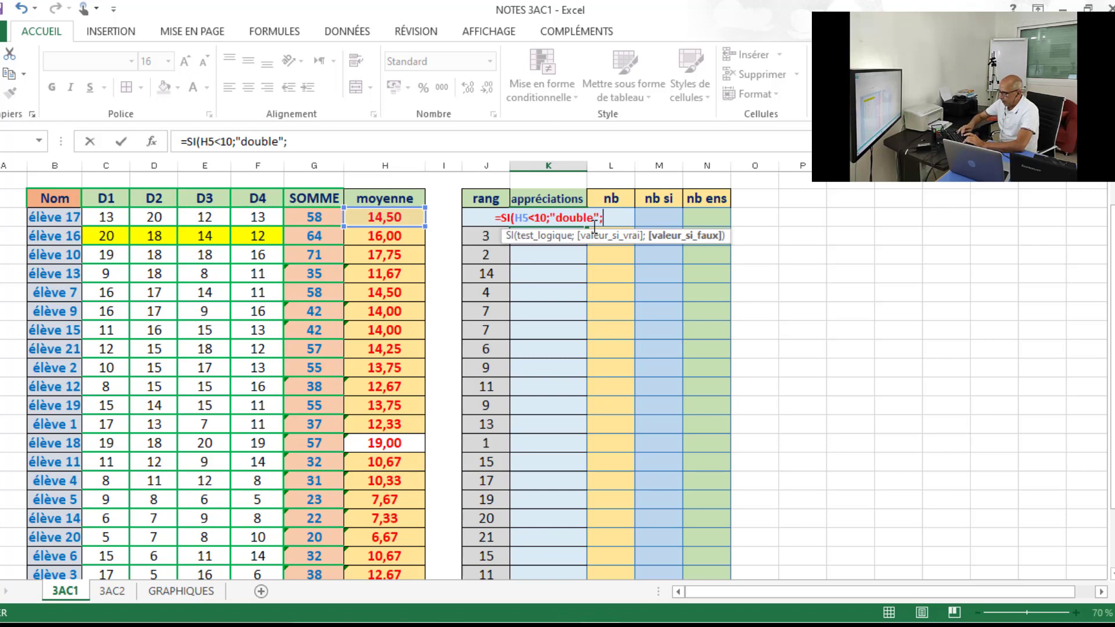
{"action": "type", "text": "\""}
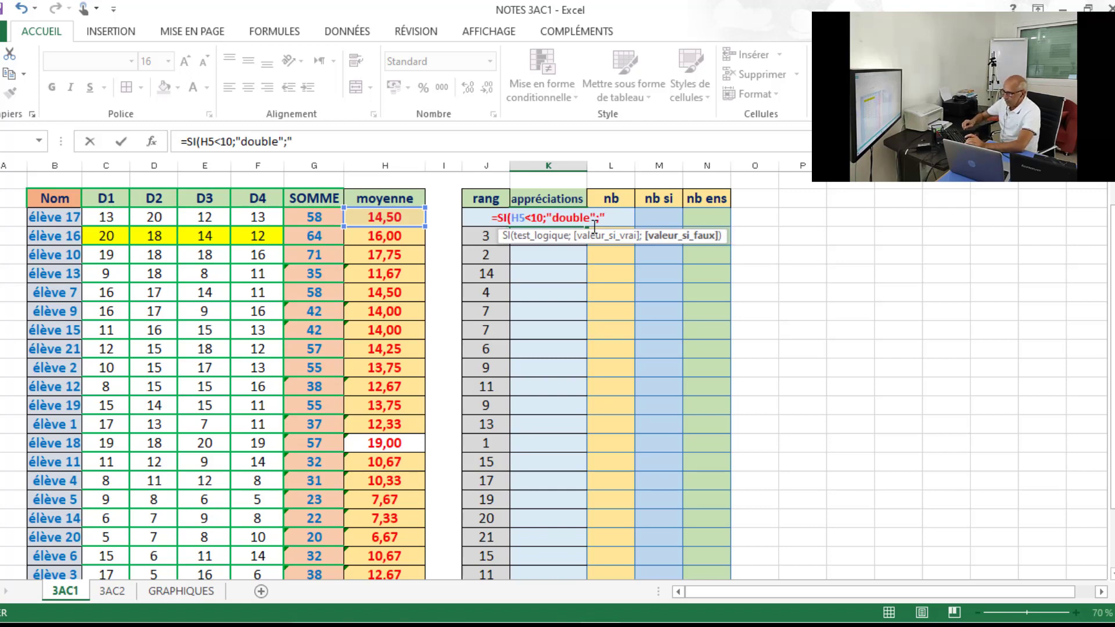
{"action": "type", "text": "admie"}
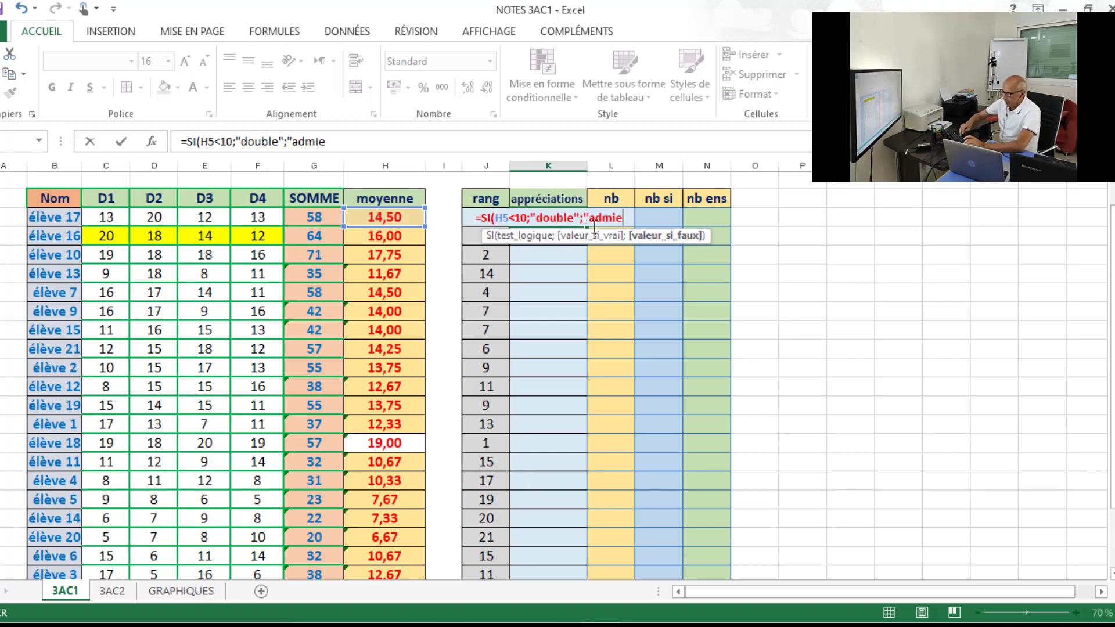
{"action": "type", "text": "\""}
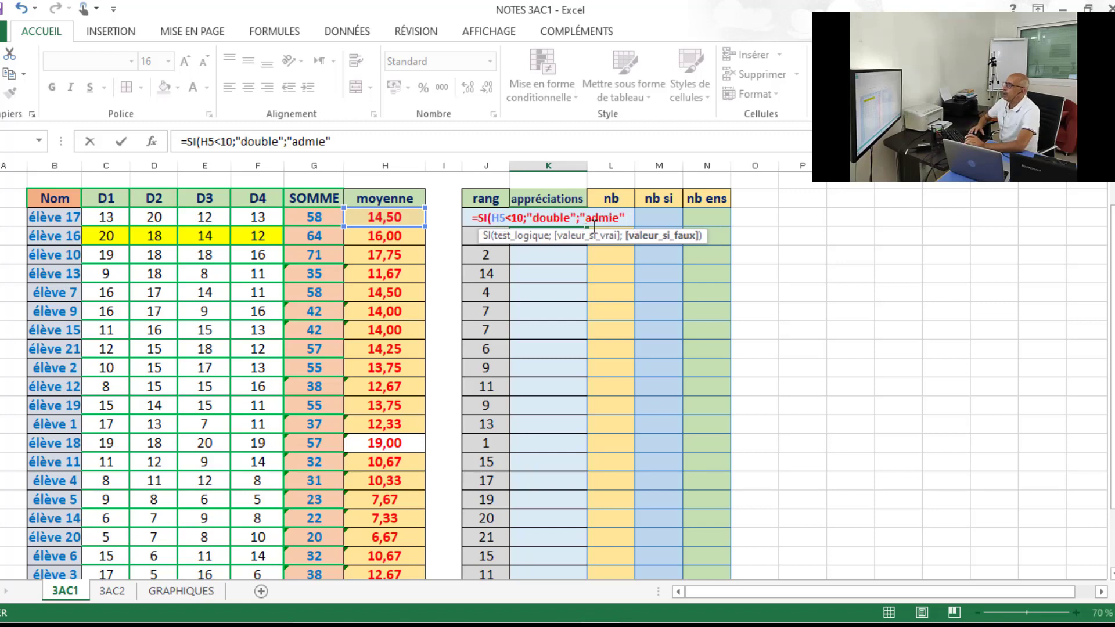
{"action": "type", "text": ")"}
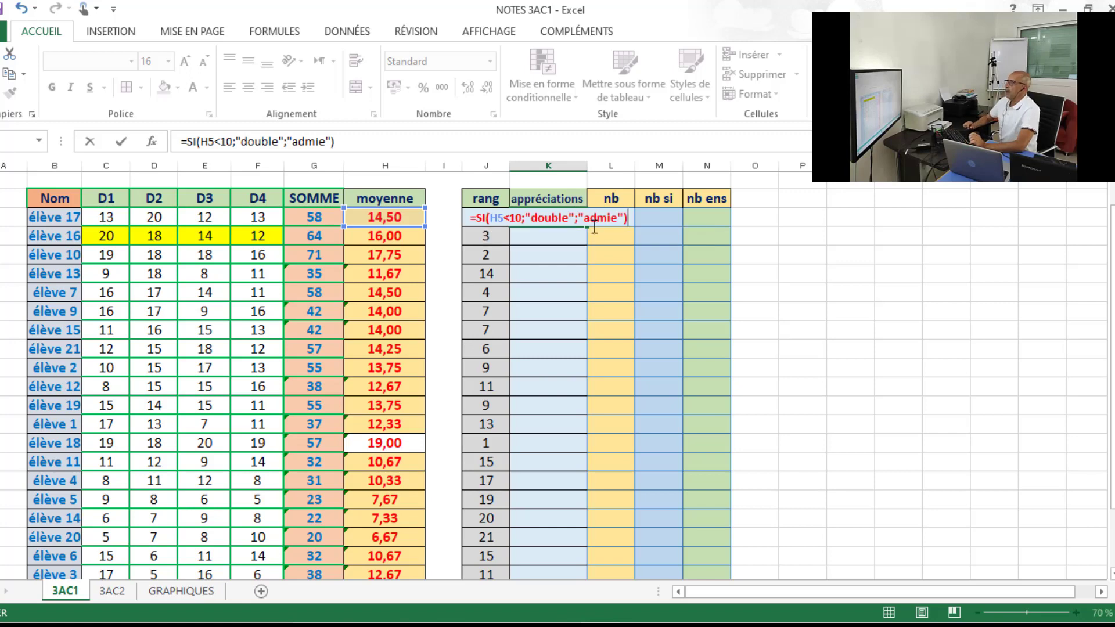
Give "admie" as the value when the test is false and complete the SI formula in K5.
{"action": "key", "text": "Return"}
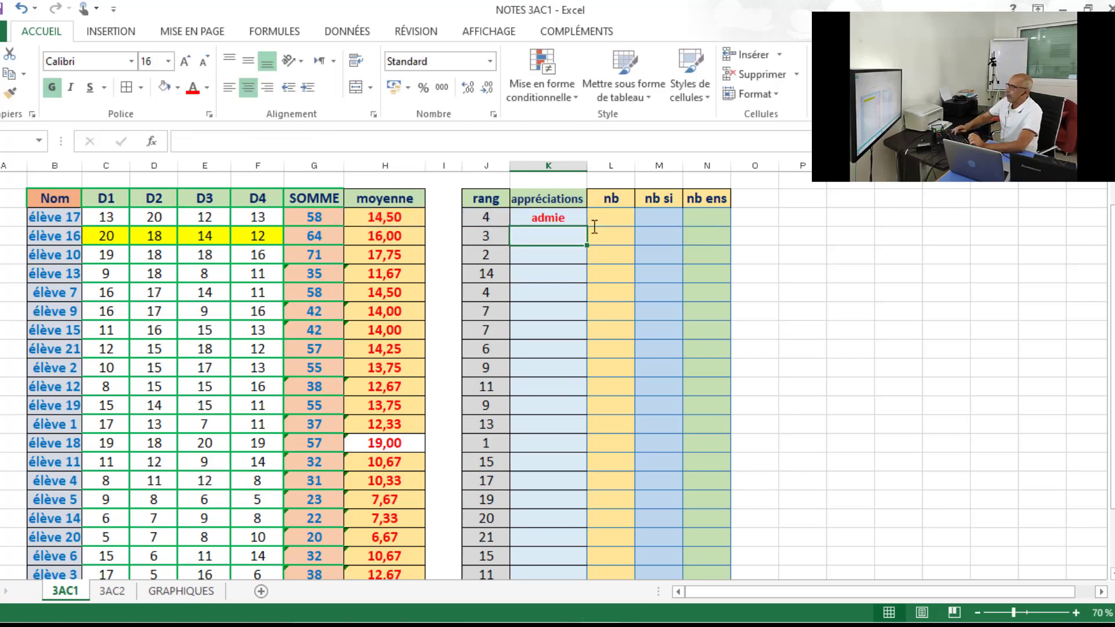
Copy the SI formula from K5 down the appréciations column to élève 8's row.
{"action": "left_click", "coordinate": [555, 218]}
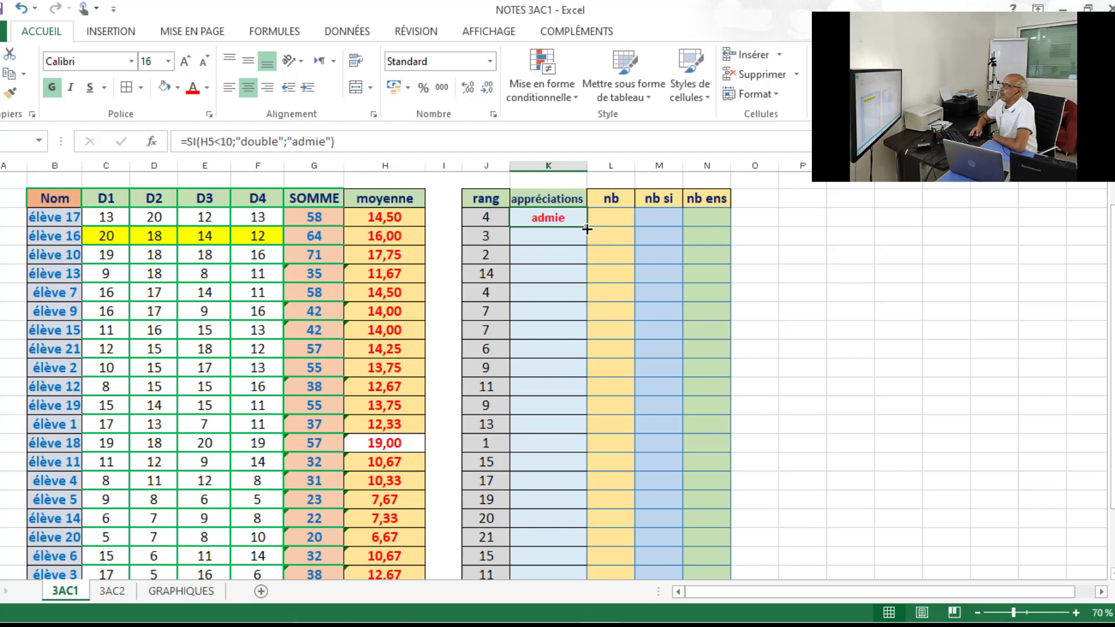
{"action": "left_click_drag", "start_coordinate": [587, 228], "coordinate": [585, 511]}
{"action": "left_click", "coordinate": [817, 351]}
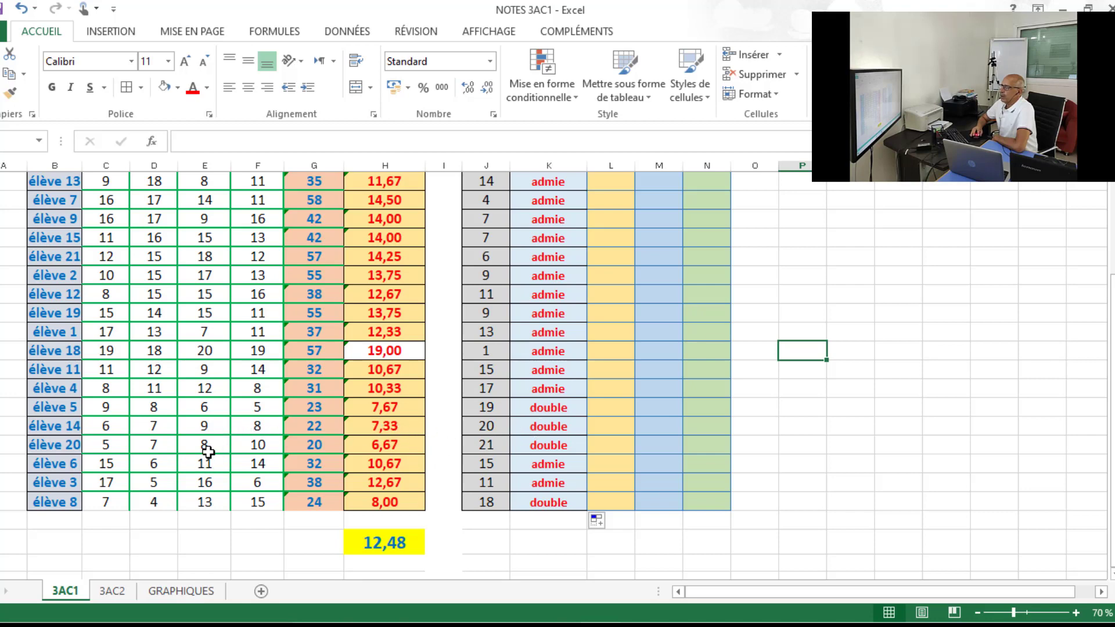
Set élève 8's D1 grade to 18 and D2 grade to 14.
{"action": "left_click", "coordinate": [110, 500]}
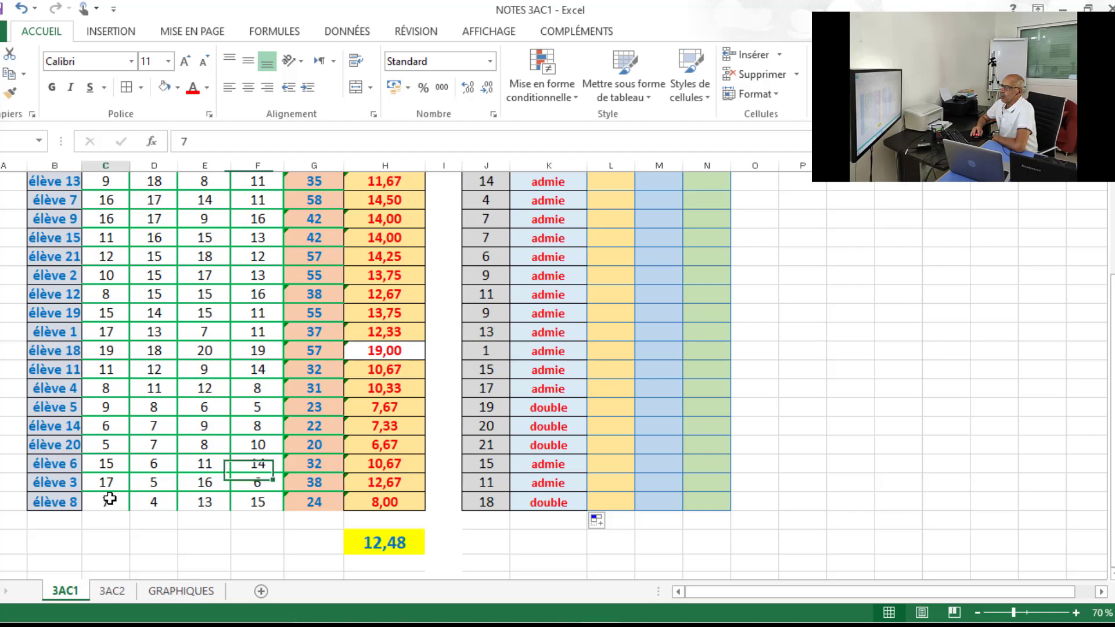
{"action": "type", "text": "1"}
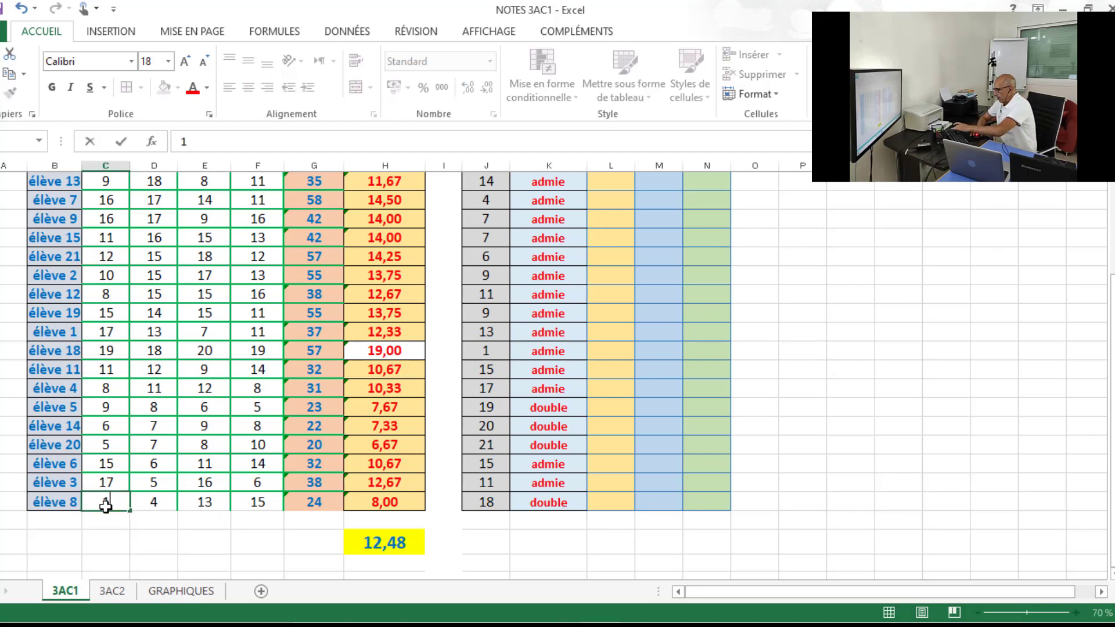
{"action": "type", "text": "8"}
{"action": "left_click", "coordinate": [157, 502]}
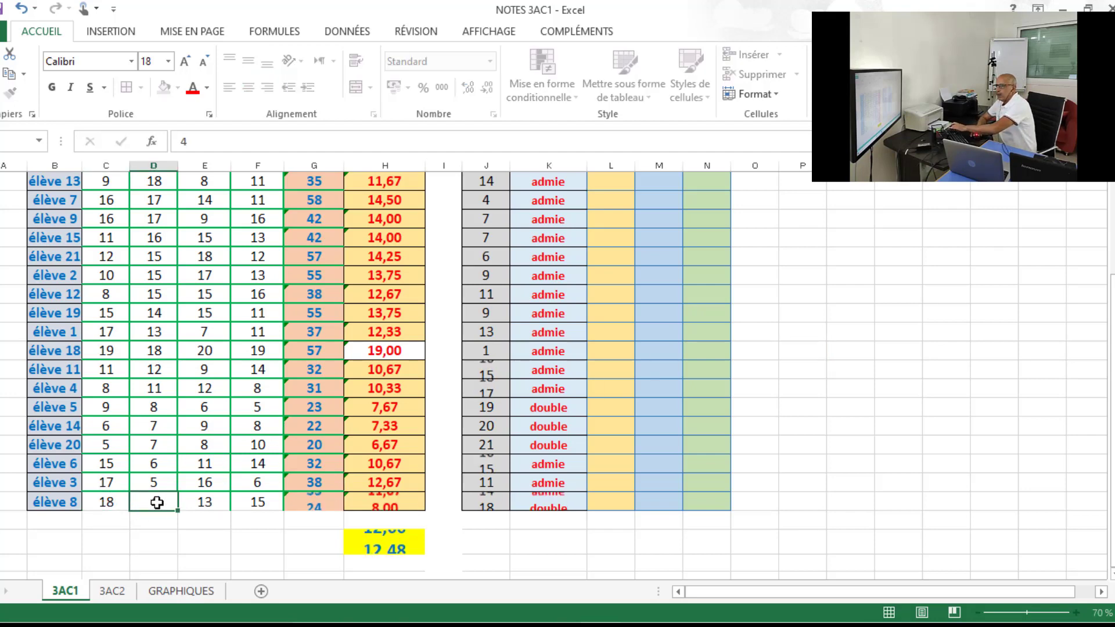
{"action": "type", "text": "14"}
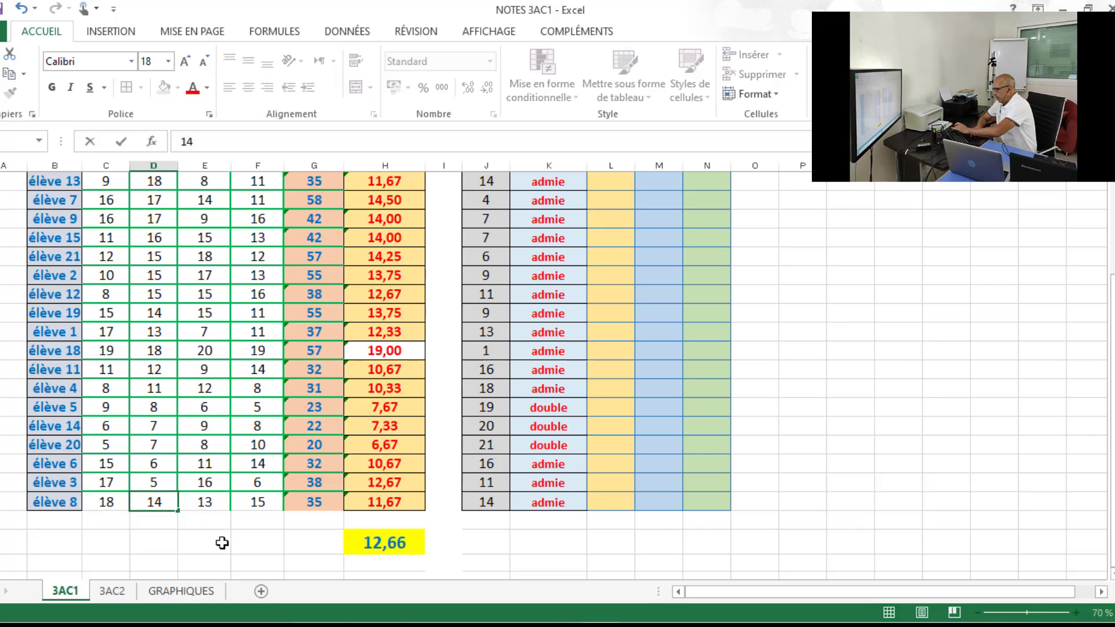
{"action": "left_click", "coordinate": [221, 540]}
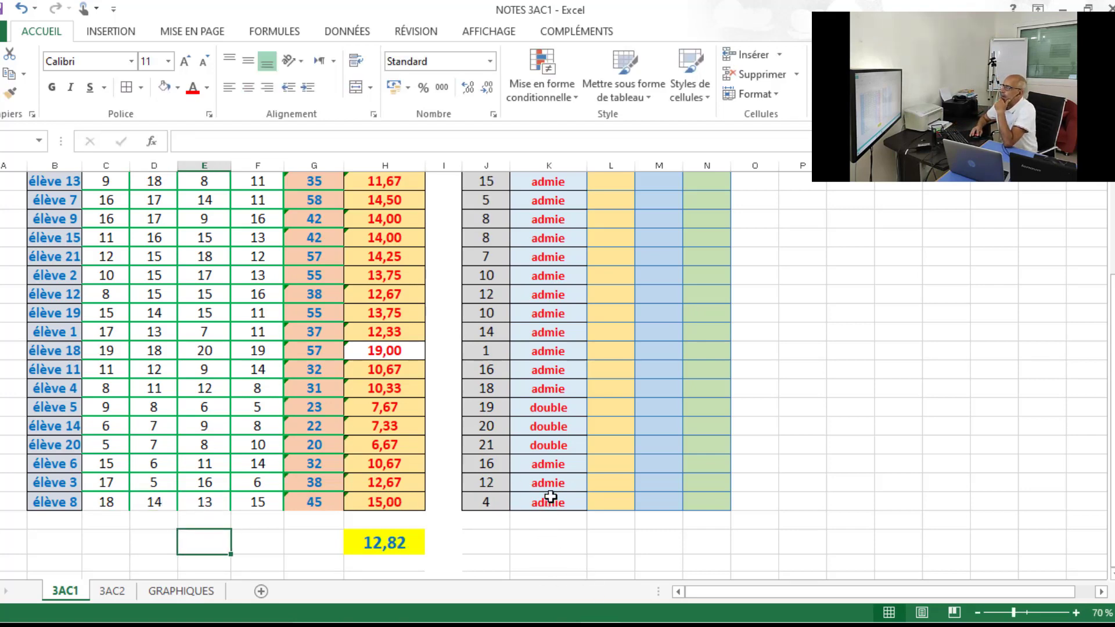
Clear all the formulas under the appréciations header, from élève 17 to élève 8.
{"action": "scroll", "coordinate": [1111, 374], "scroll_direction": "up", "scroll_amount": 3}
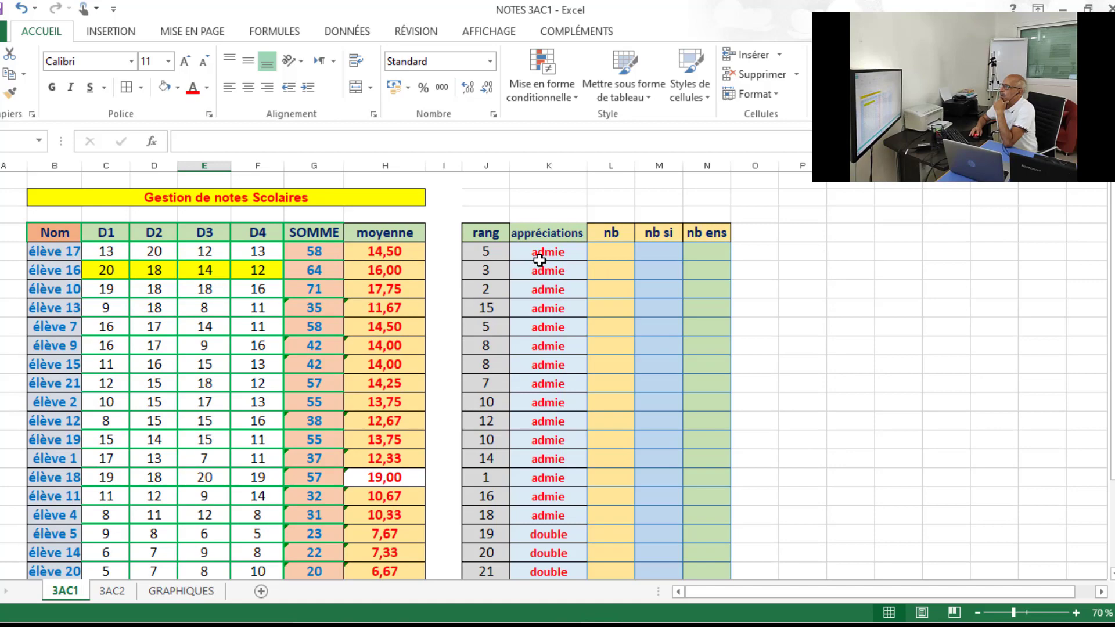
{"action": "left_click_drag", "start_coordinate": [543, 254], "coordinate": [555, 542]}
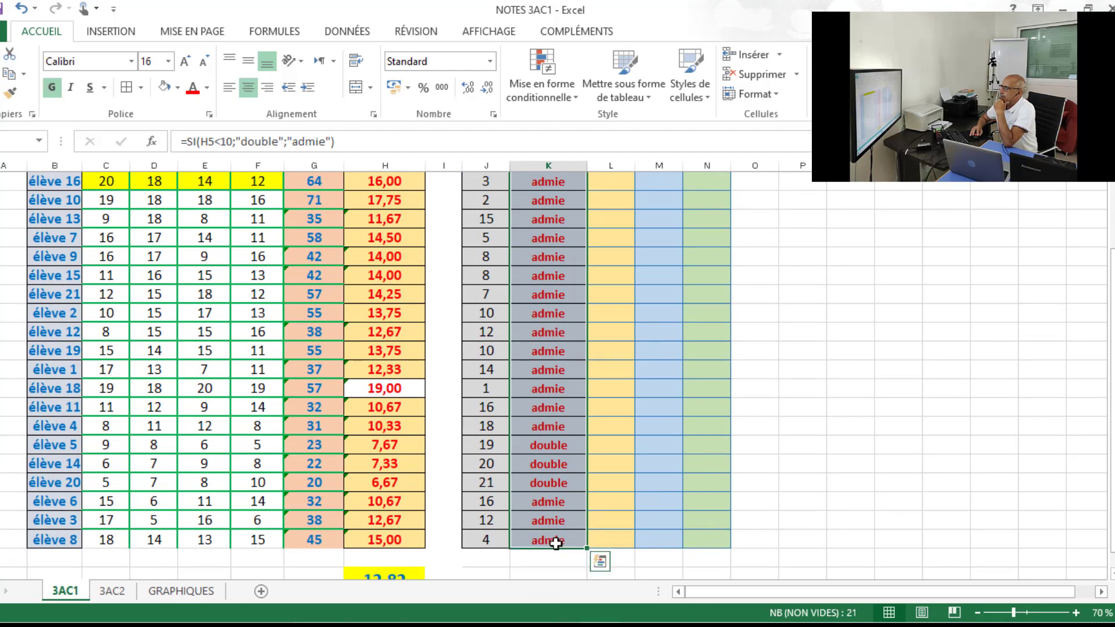
{"action": "key", "text": "Delete"}
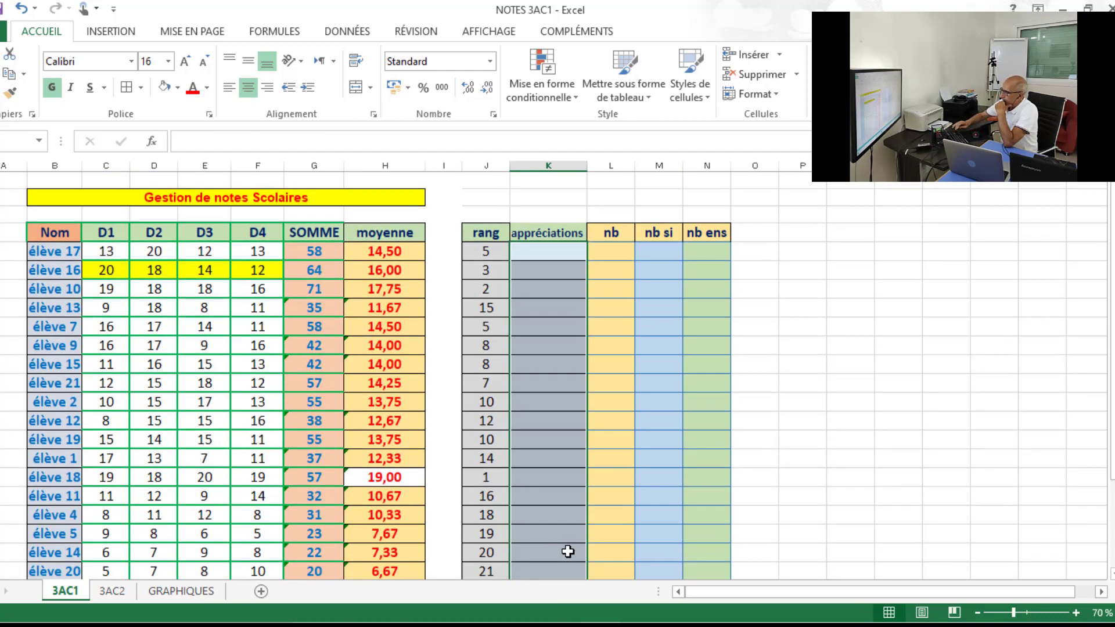
Insert the SI function in élève 17's appréciations cell, J5, with H5<10 as its logical test.
{"action": "left_click", "coordinate": [551, 250]}
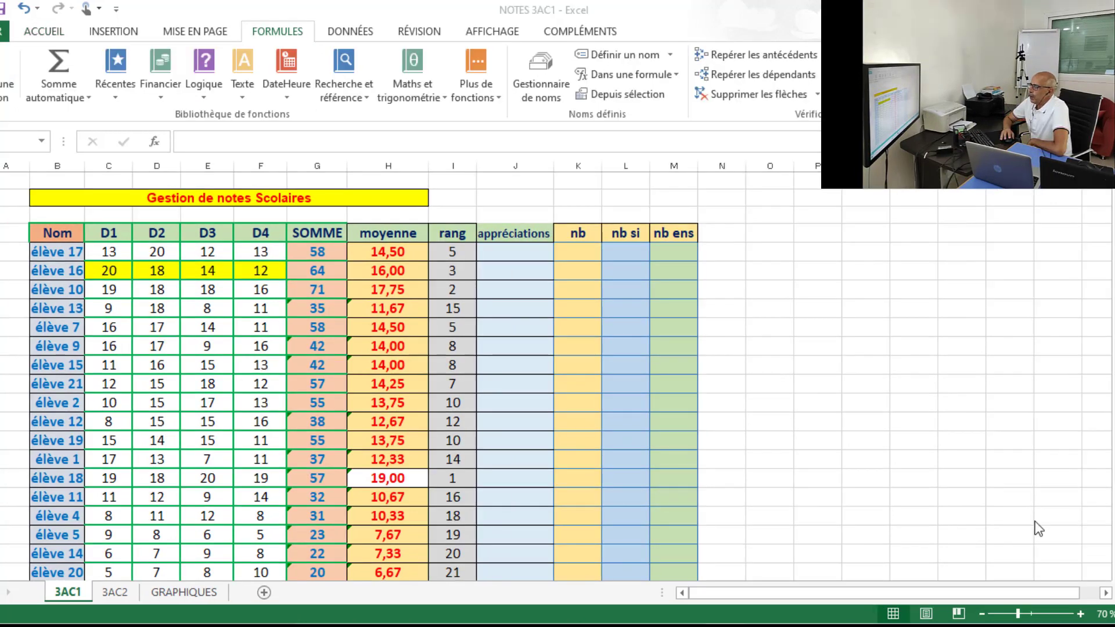
{"action": "left_click", "coordinate": [515, 252]}
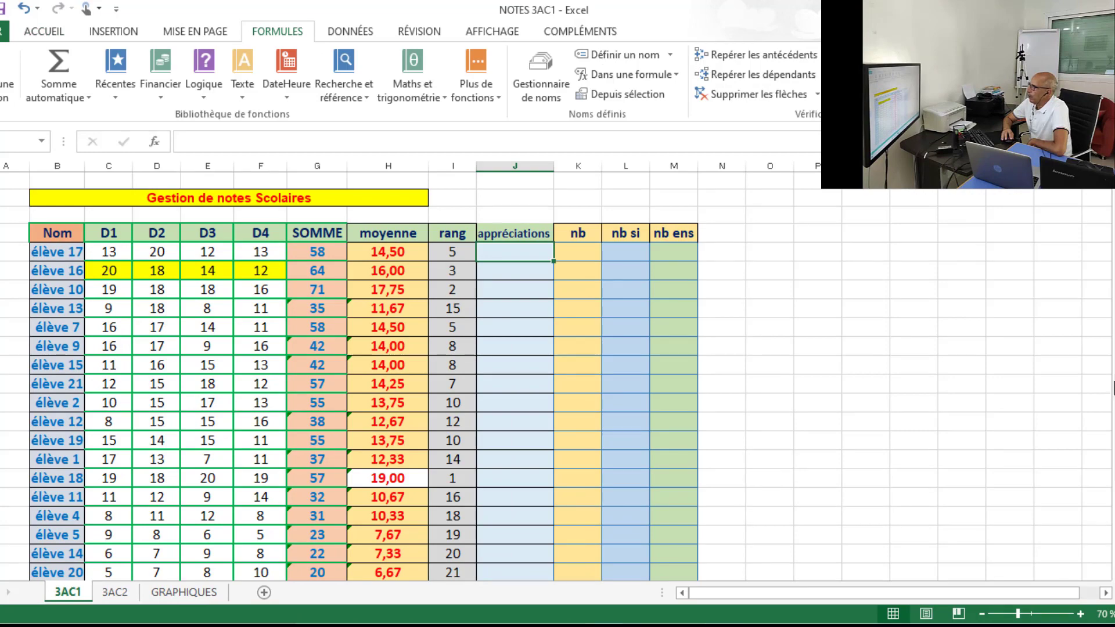
{"action": "left_click_drag", "start_coordinate": [1114, 325], "coordinate": [1114, 339]}
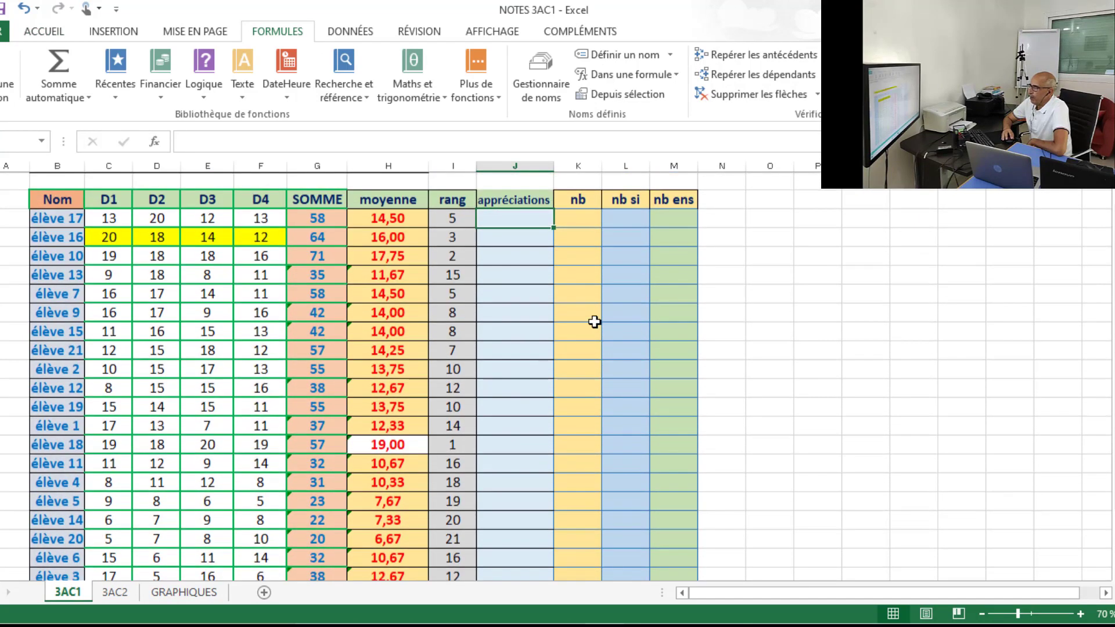
{"action": "left_click", "coordinate": [7, 81]}
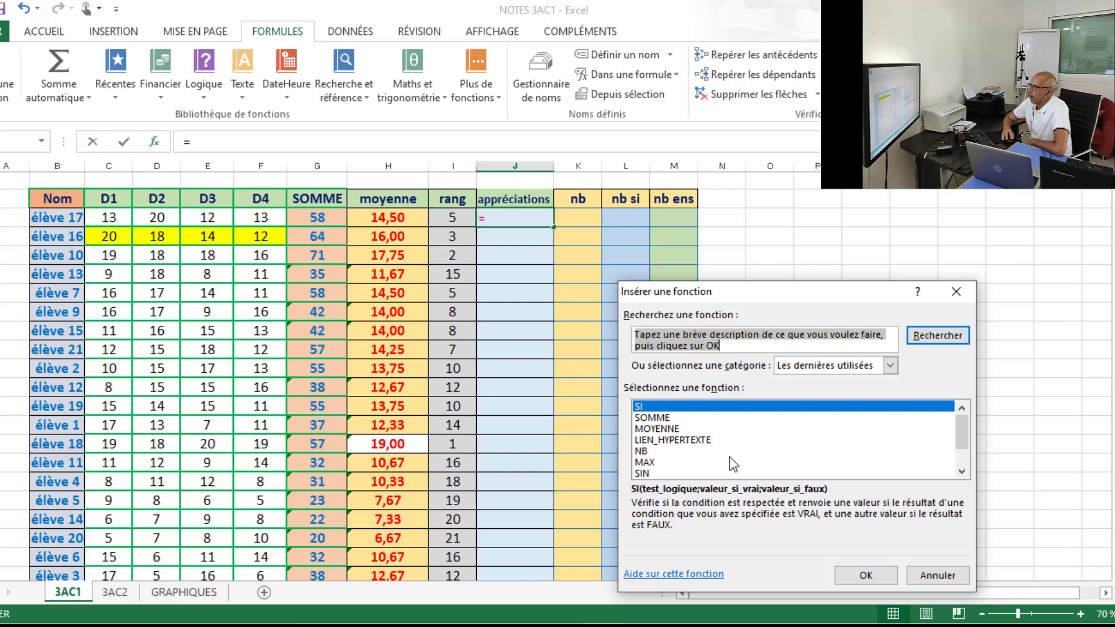
{"action": "left_click", "coordinate": [863, 575]}
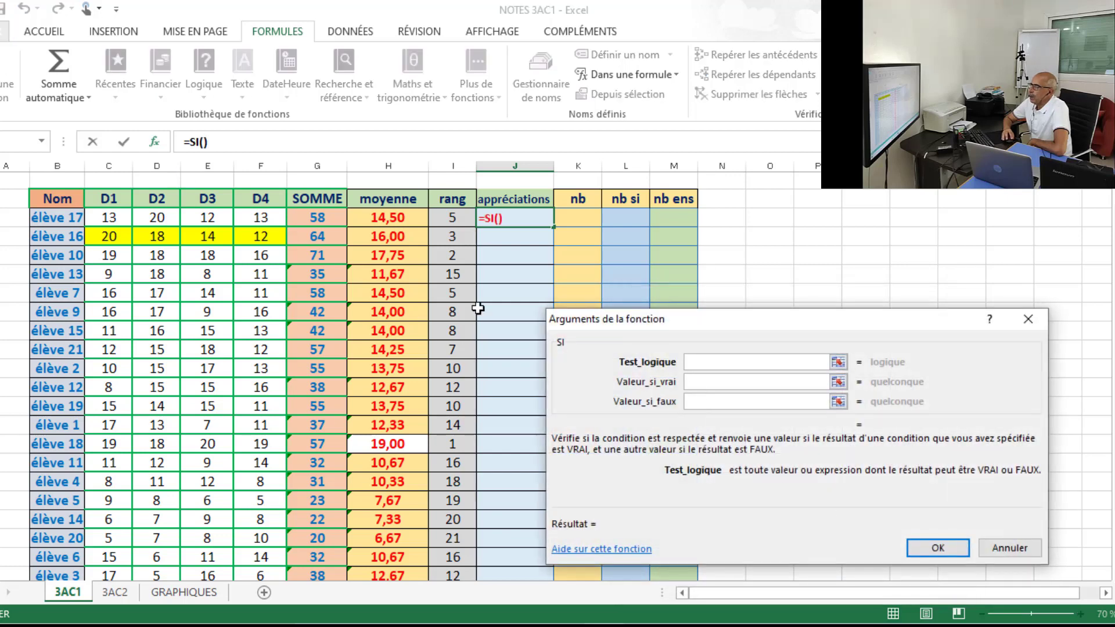
{"action": "left_click", "coordinate": [386, 222]}
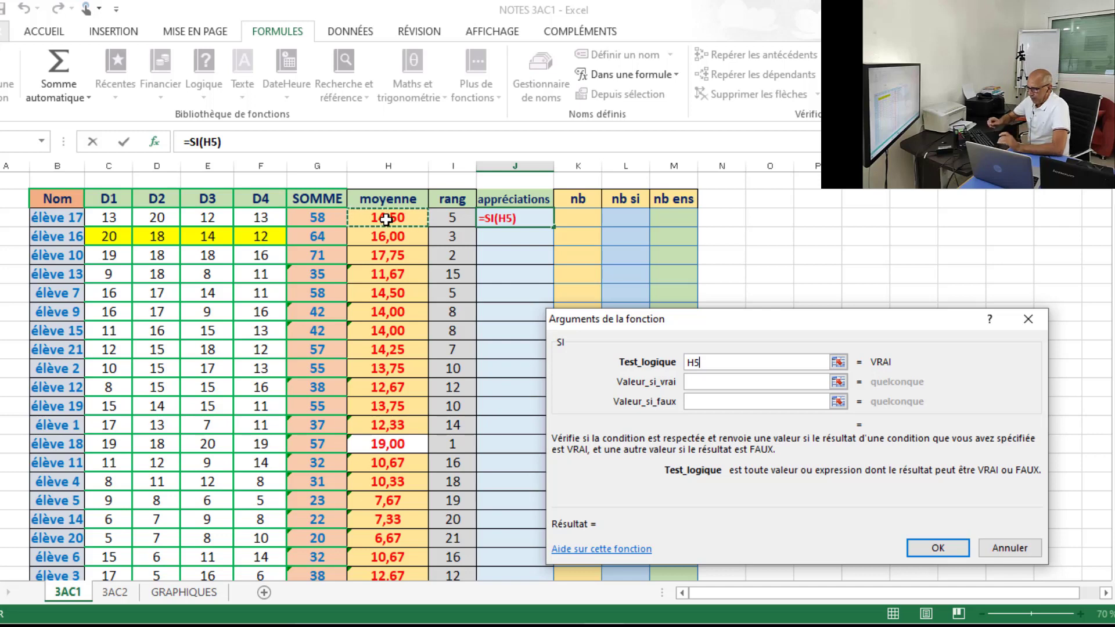
{"action": "type", "text": "<10"}
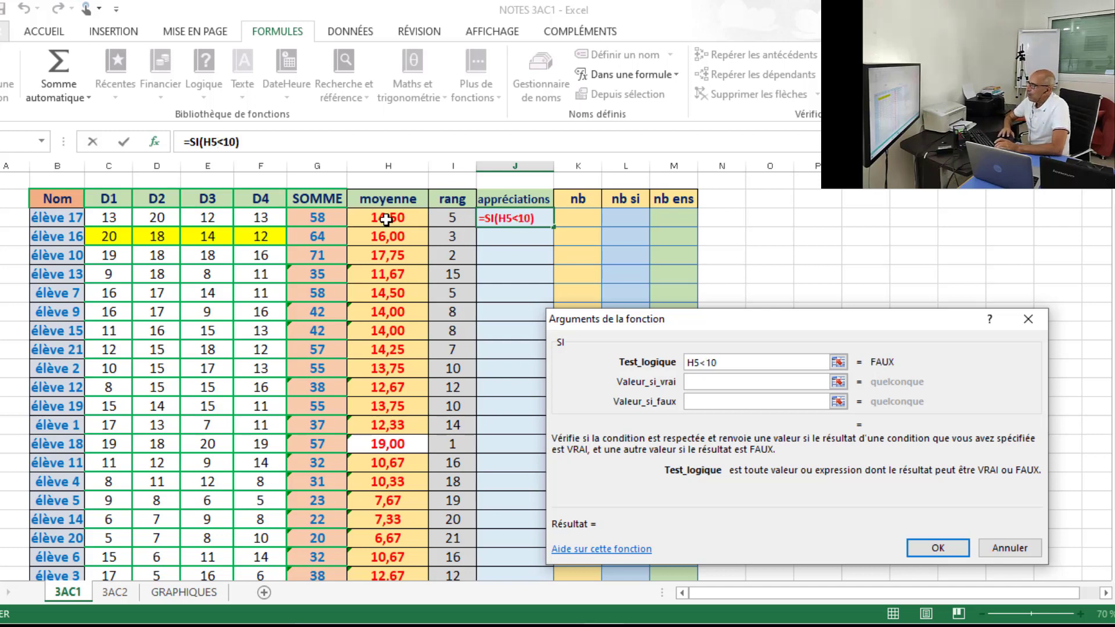
Set the value if true to insuffisant for the H5<10 test in J5's SI function.
{"action": "left_click", "coordinate": [775, 381]}
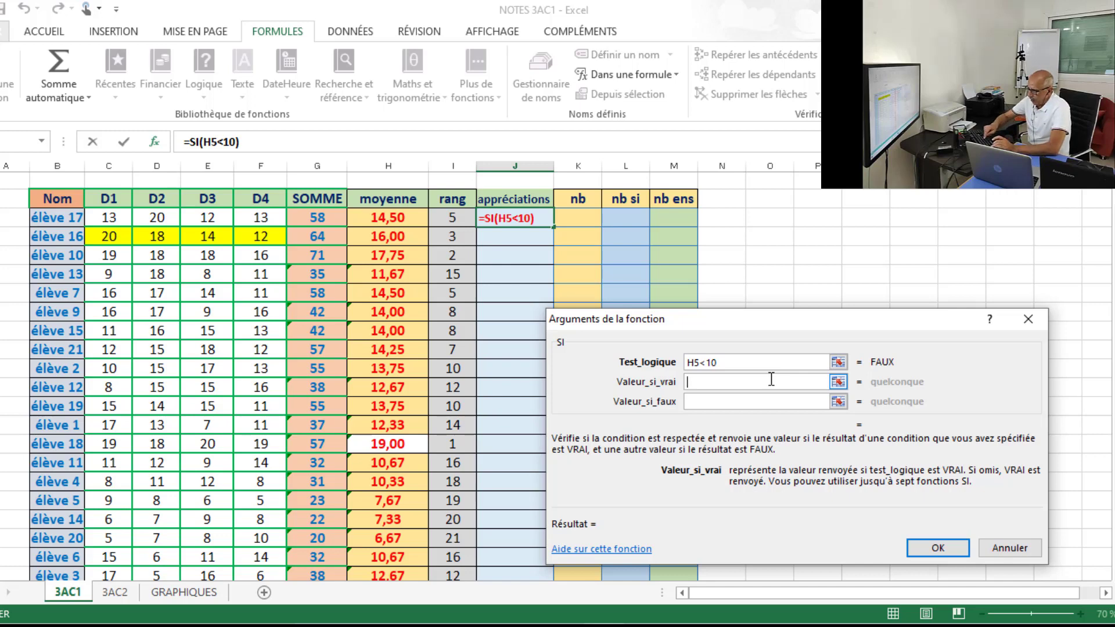
{"action": "type", "text": "insuu"}
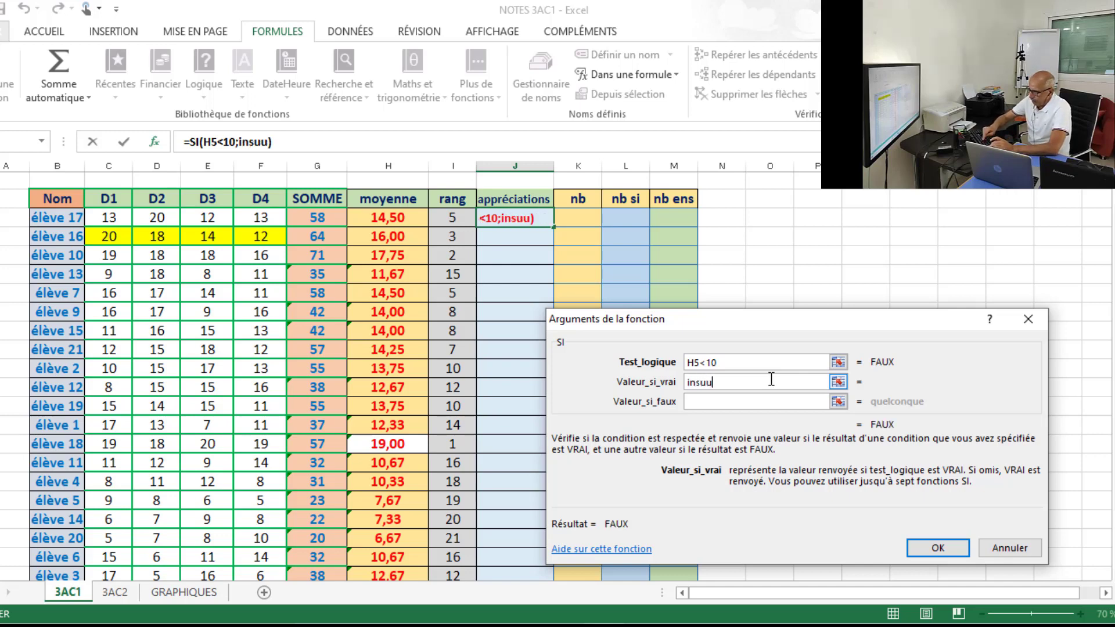
{"action": "key", "text": "BackSpace"}
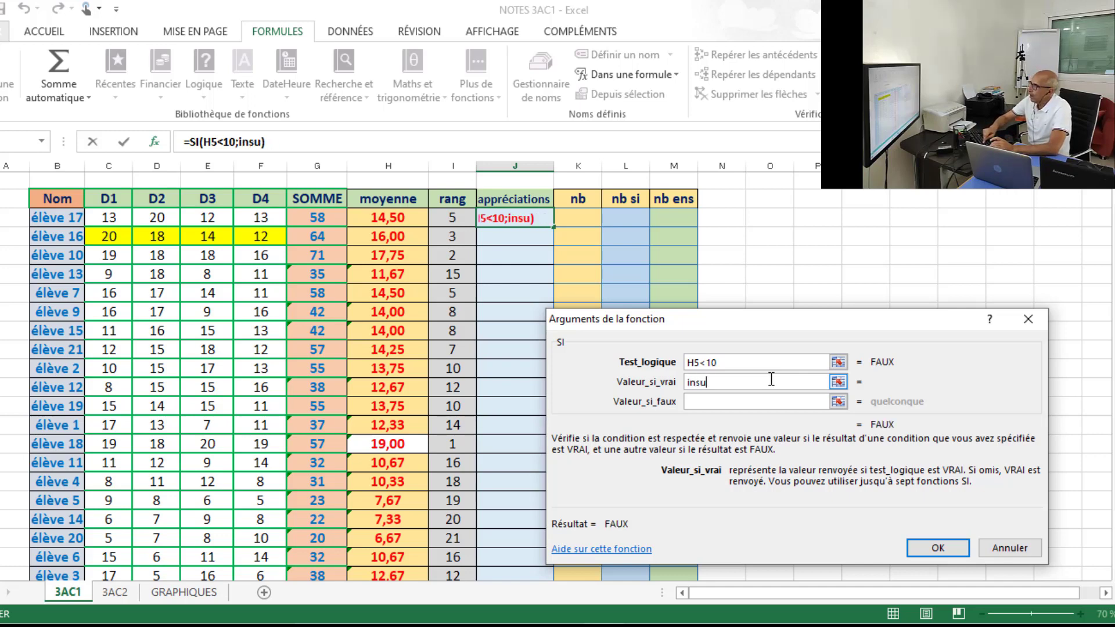
{"action": "type", "text": "ffis"}
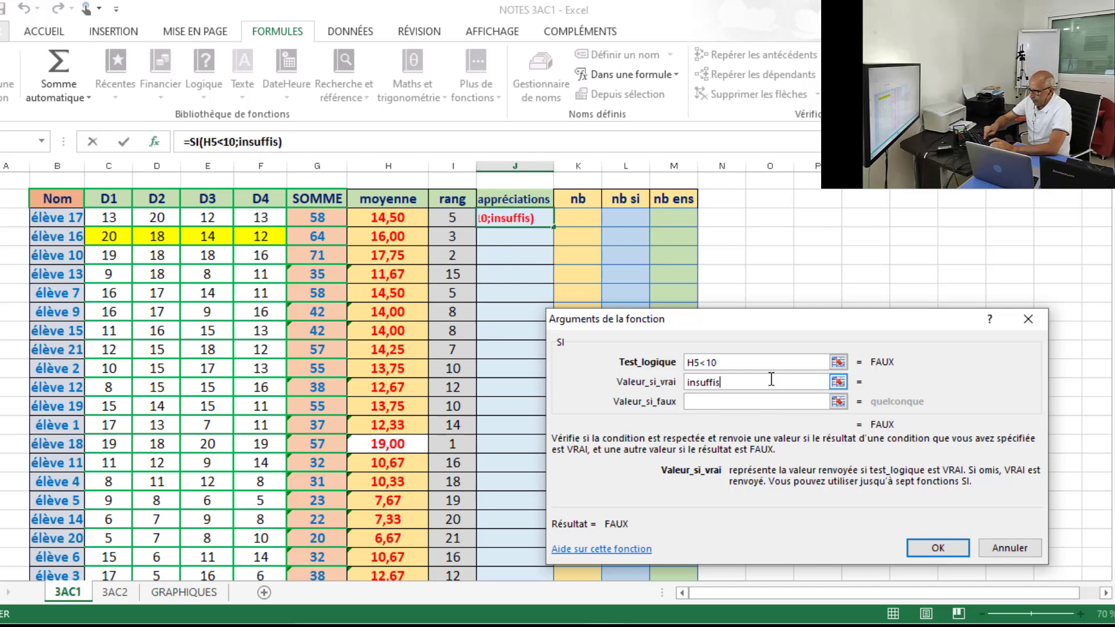
{"action": "type", "text": "ant"}
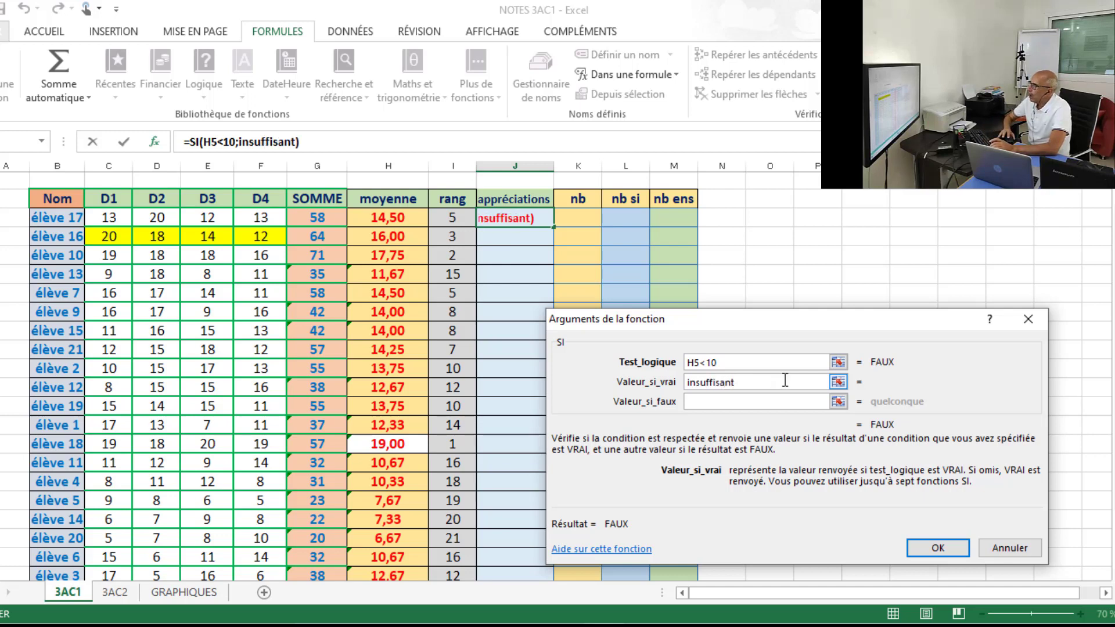
Nest a second SI function as the value if false, with H5<12 as its logical test and a bien as its value if true.
{"action": "left_click", "coordinate": [770, 403]}
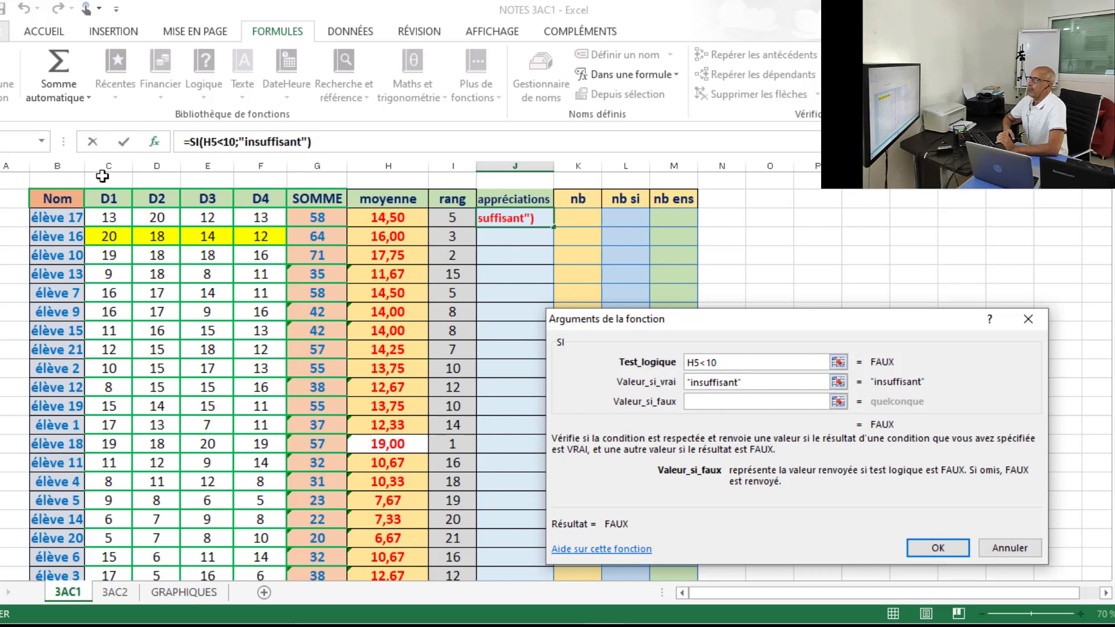
{"action": "left_click", "coordinate": [7, 141]}
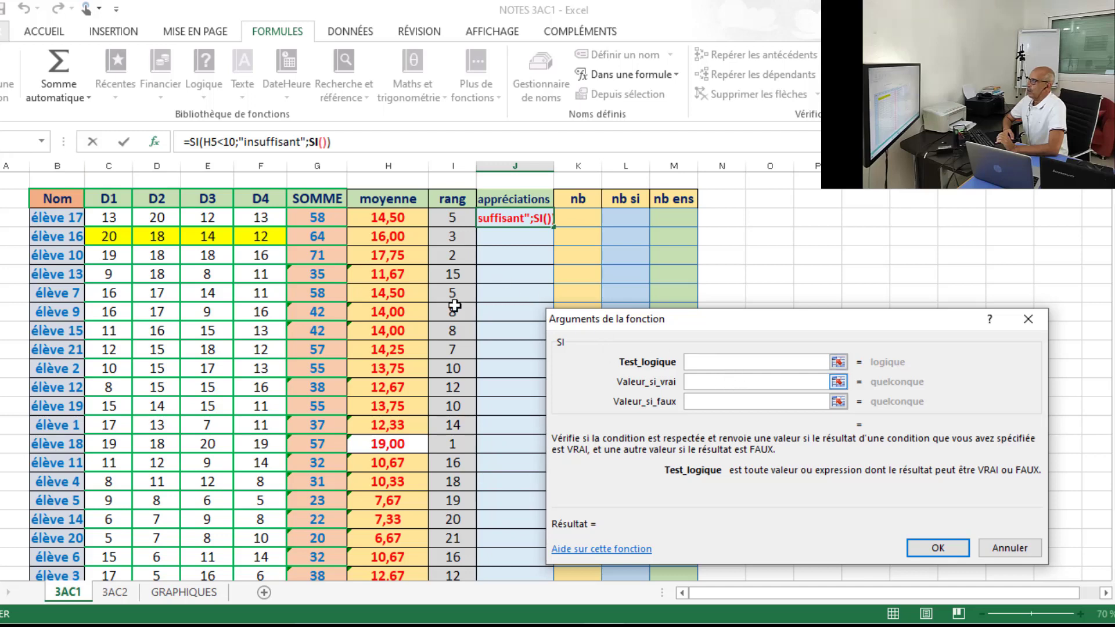
{"action": "left_click", "coordinate": [377, 215]}
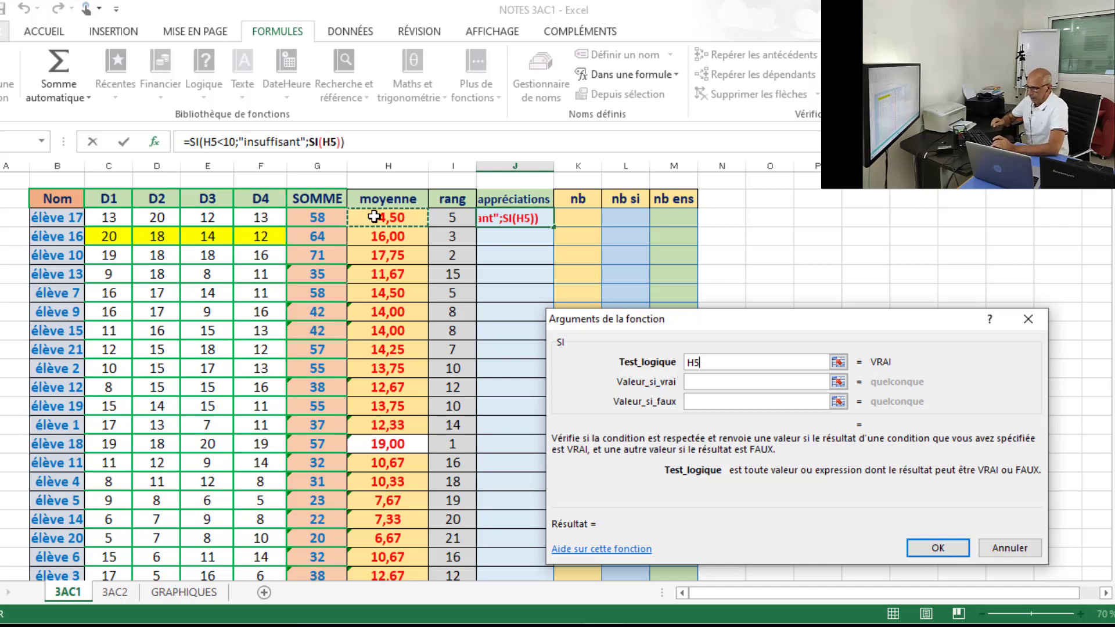
{"action": "type", "text": "<12"}
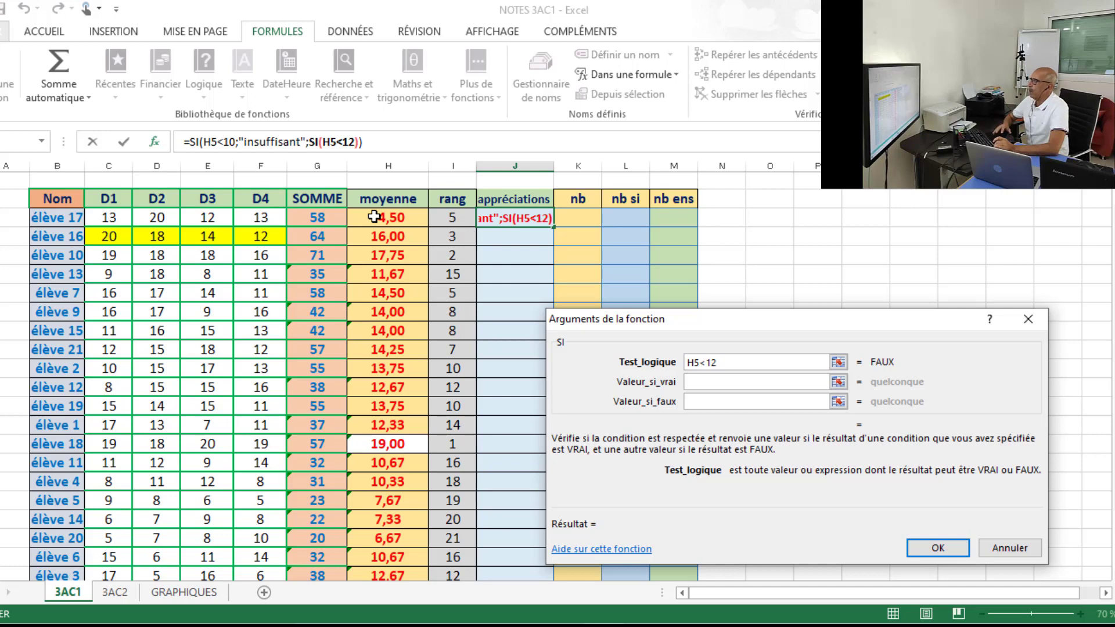
{"action": "left_click", "coordinate": [736, 383]}
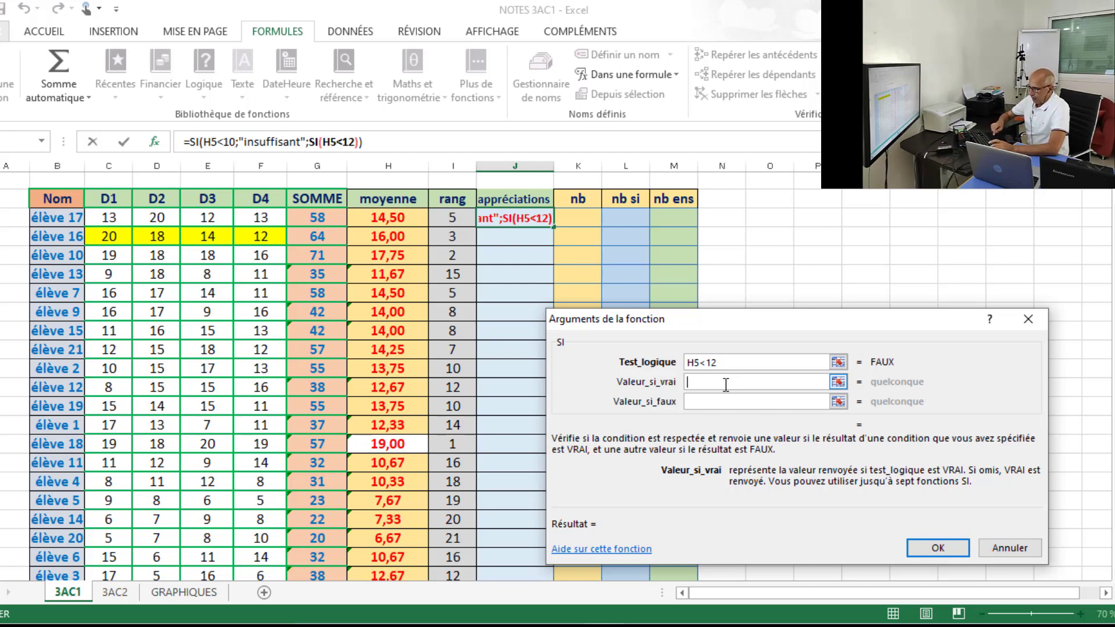
{"action": "type", "text": "a bien"}
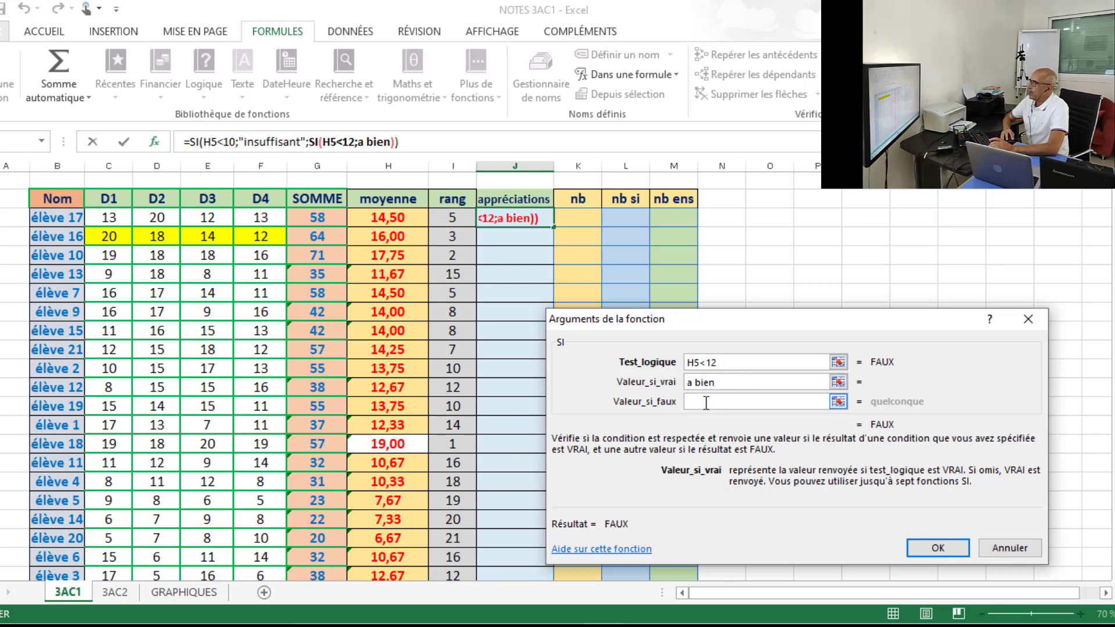
Nest a third SI function in the second one's value if false, testing H5<15 and returning bien if true.
{"action": "left_click", "coordinate": [706, 403]}
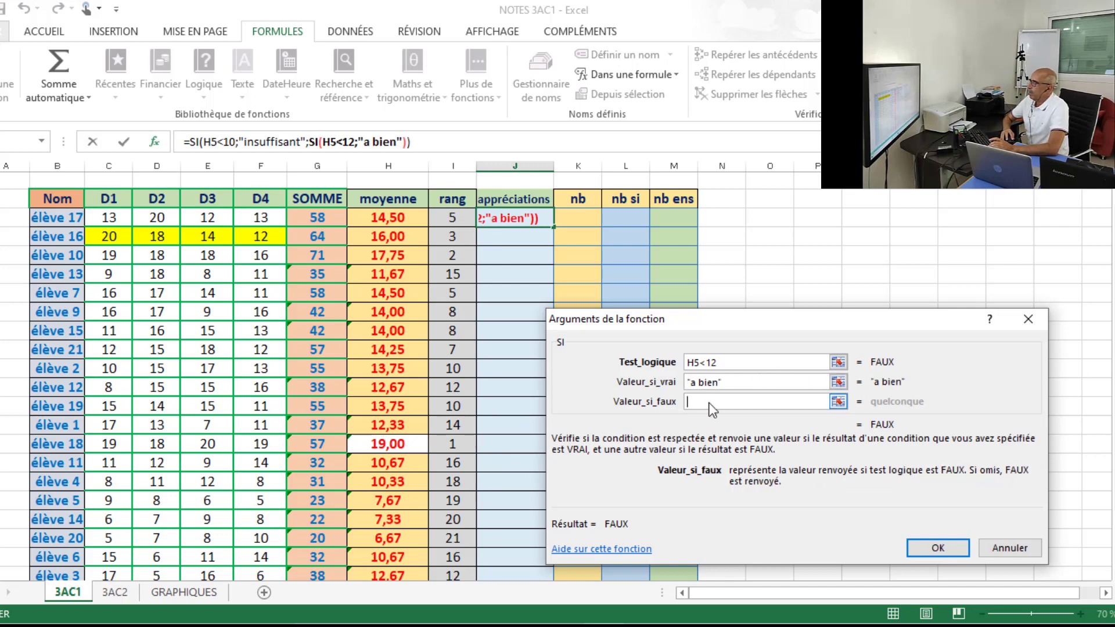
{"action": "left_click", "coordinate": [24, 145]}
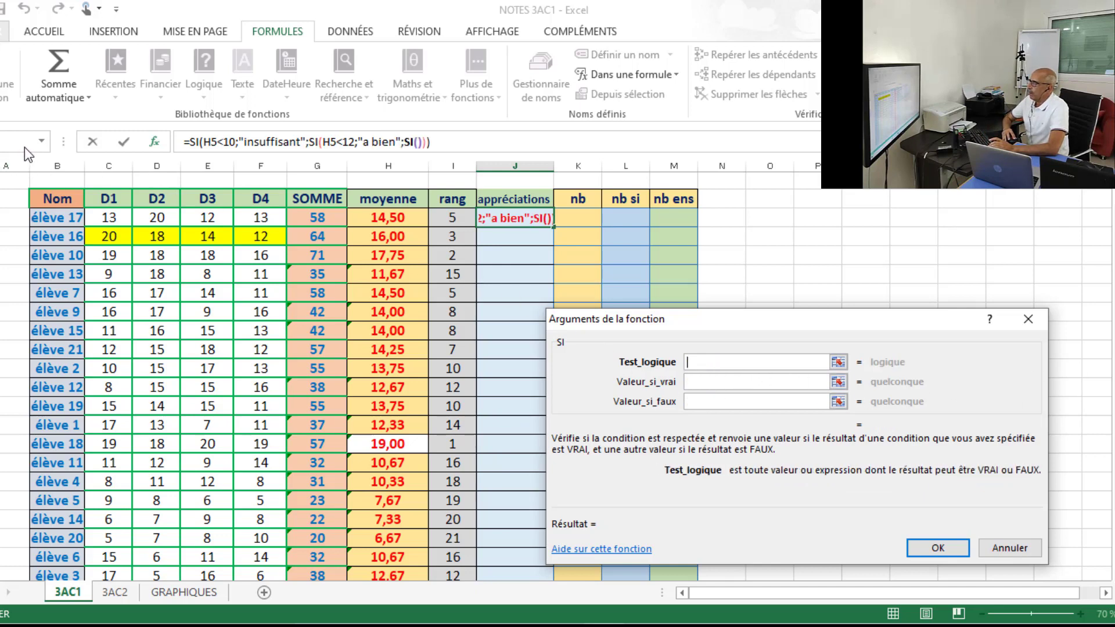
{"action": "left_click", "coordinate": [390, 220]}
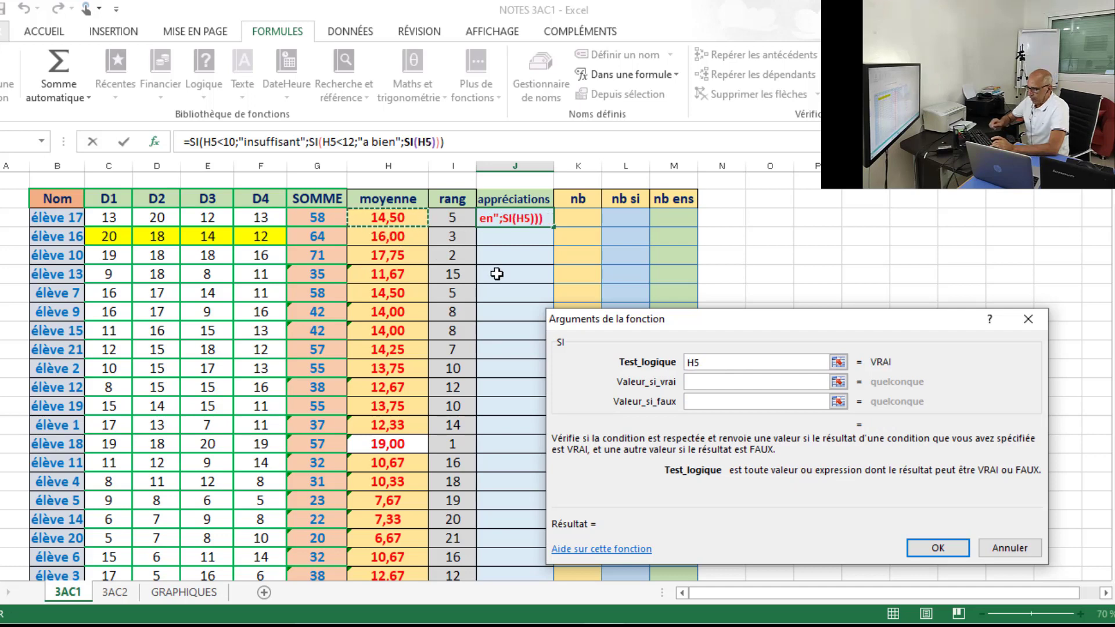
{"action": "type", "text": "<15"}
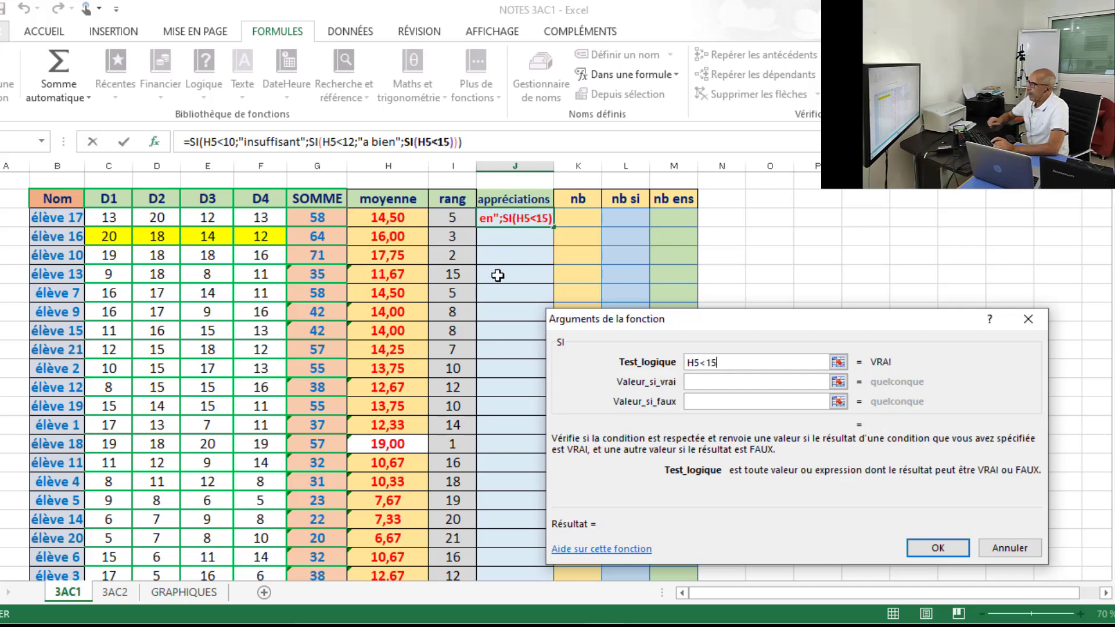
{"action": "left_click", "coordinate": [765, 382]}
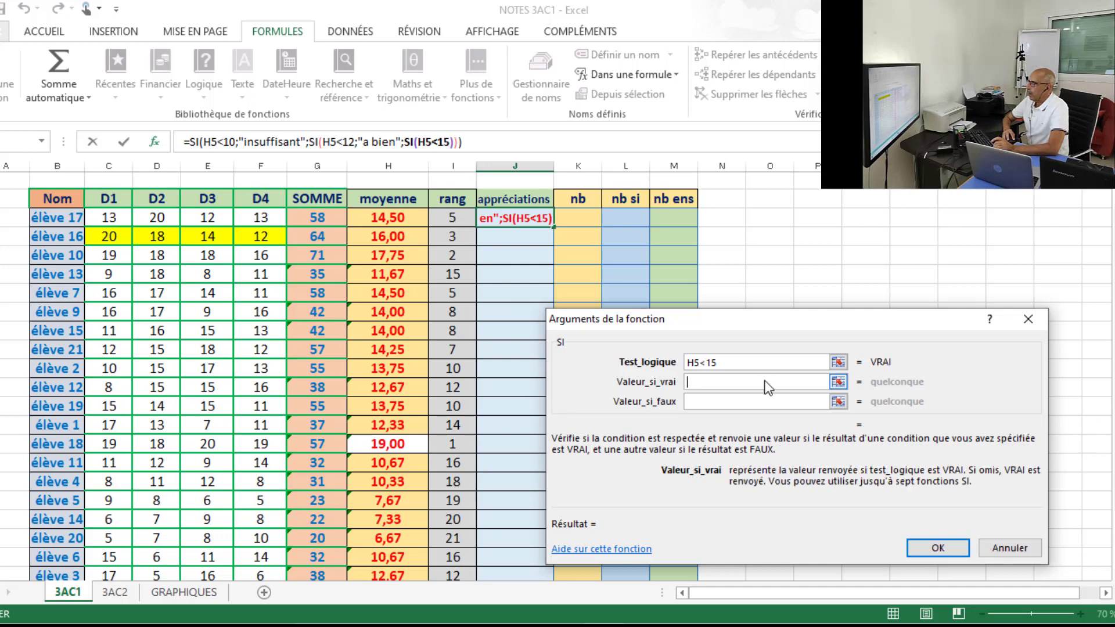
{"action": "type", "text": "bien"}
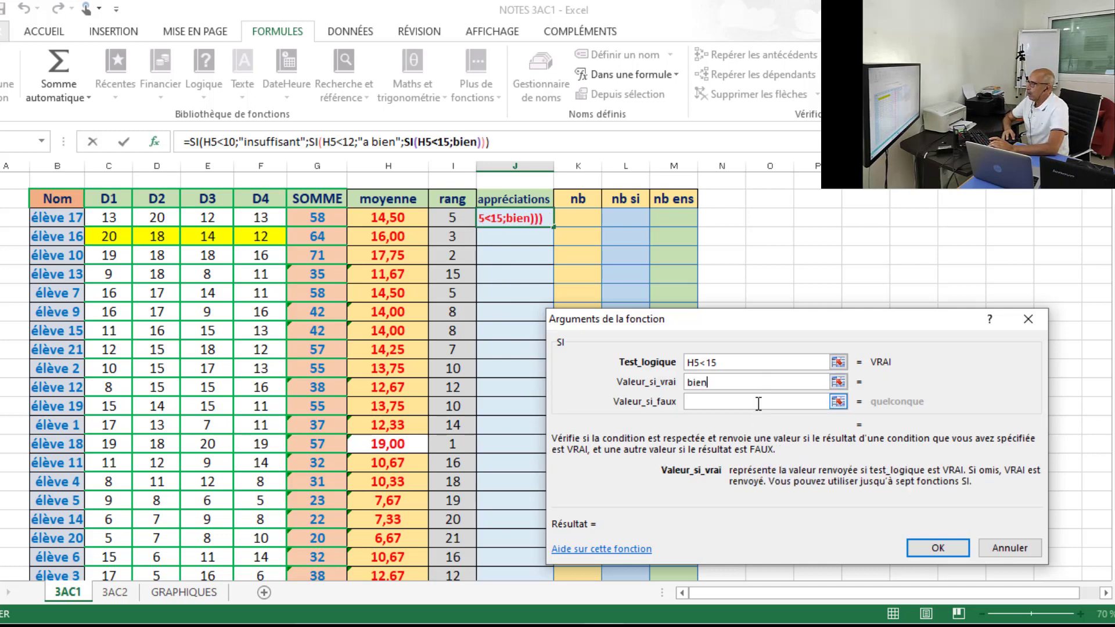
Set the third SI function's value if false to très bien and validate the nested formula in J5.
{"action": "left_click", "coordinate": [757, 400]}
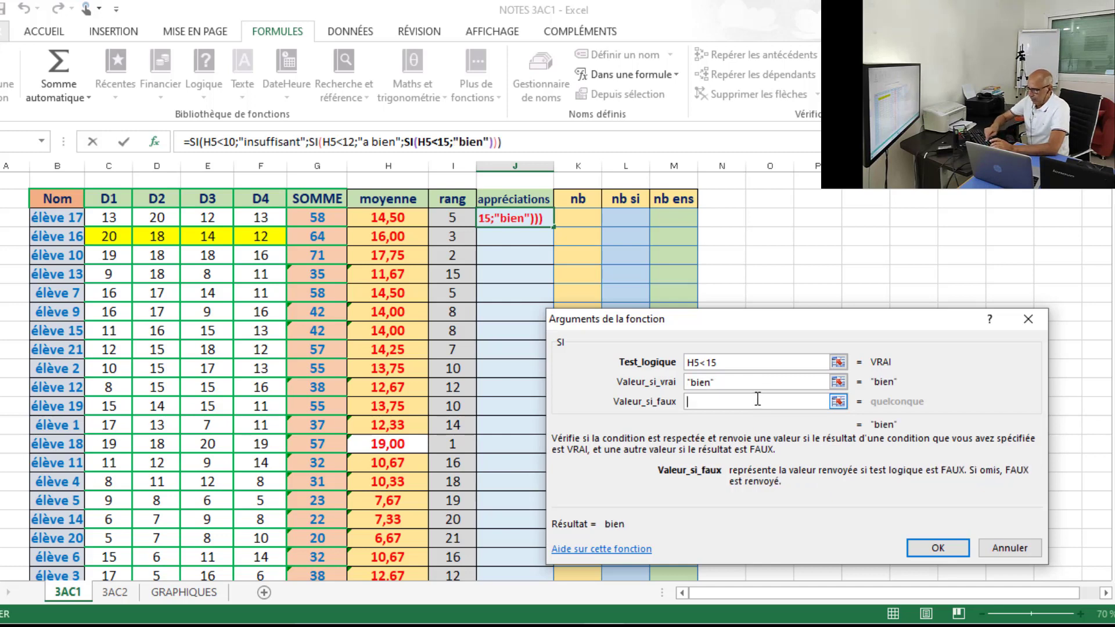
{"action": "type", "text": "très"}
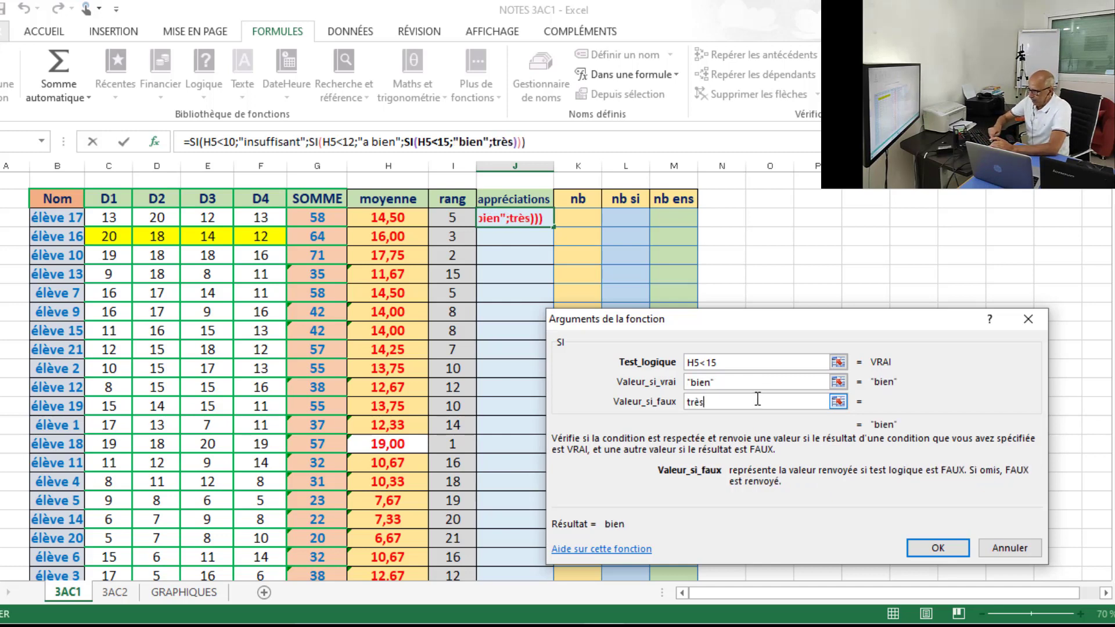
{"action": "type", "text": " bien"}
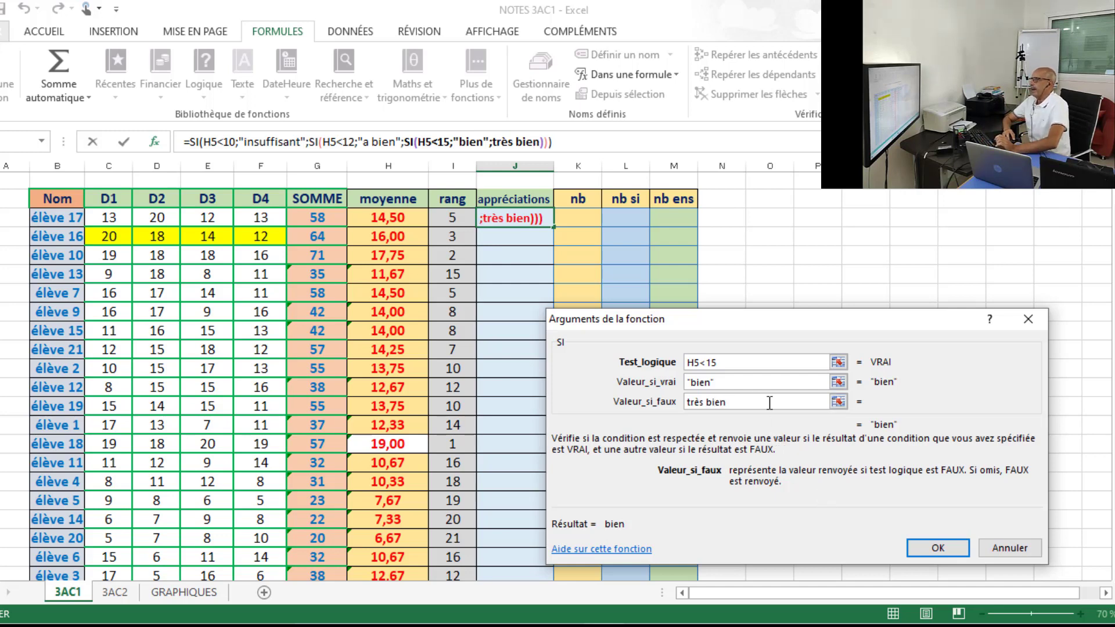
{"action": "left_click", "coordinate": [929, 547]}
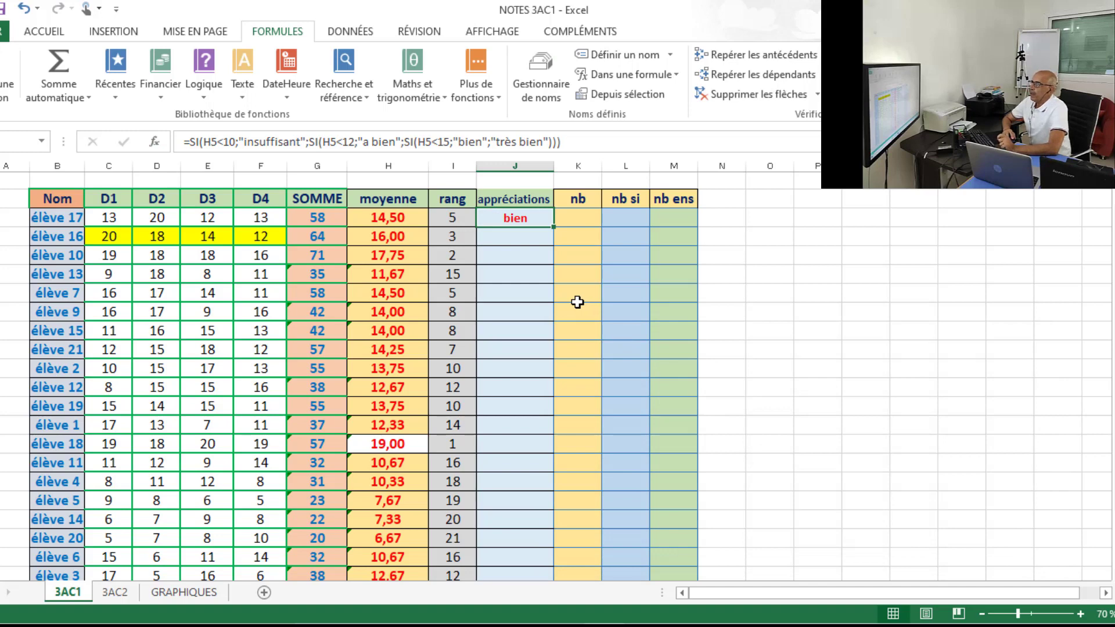
Copy the nested SI formula from J5 down the appréciations column to élève 8's row.
{"action": "left_click", "coordinate": [400, 219]}
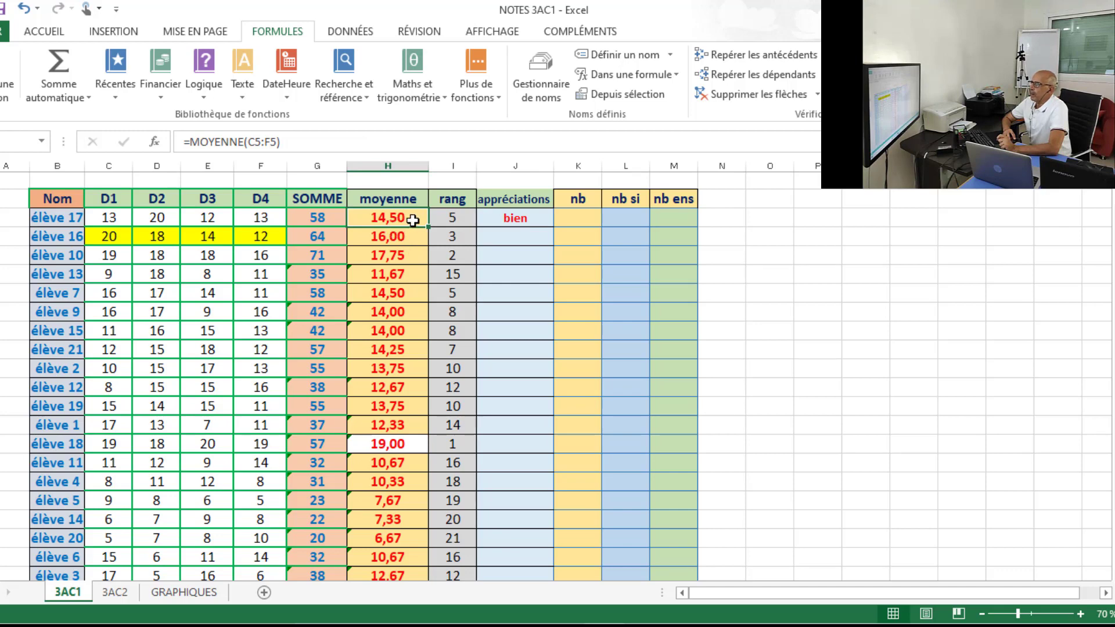
{"action": "left_click", "coordinate": [522, 217]}
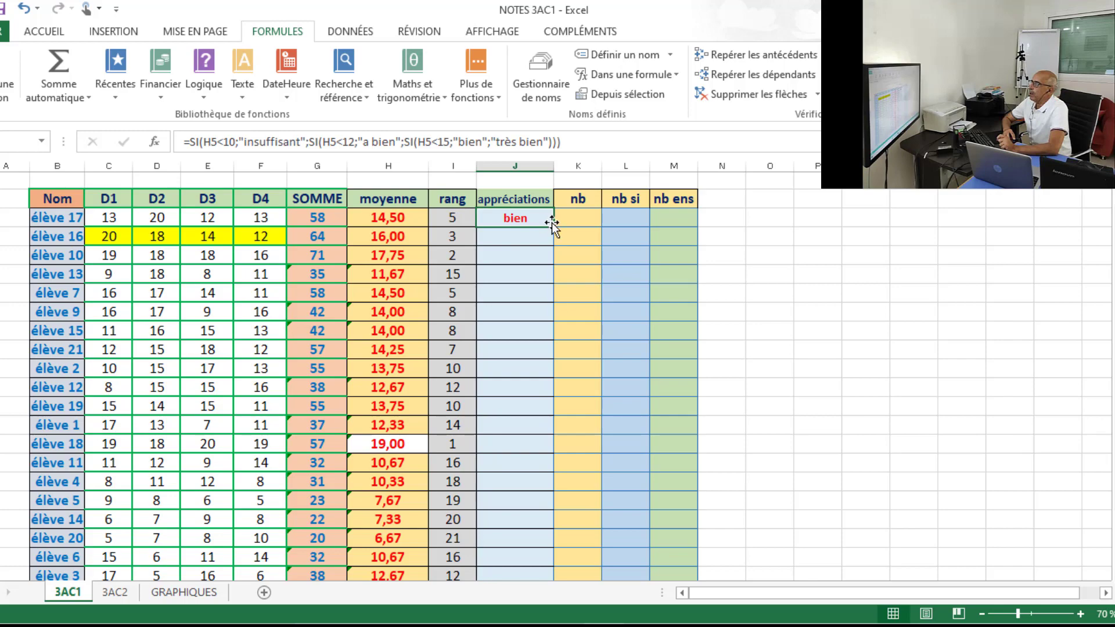
{"action": "left_click_drag", "start_coordinate": [553, 229], "coordinate": [528, 533]}
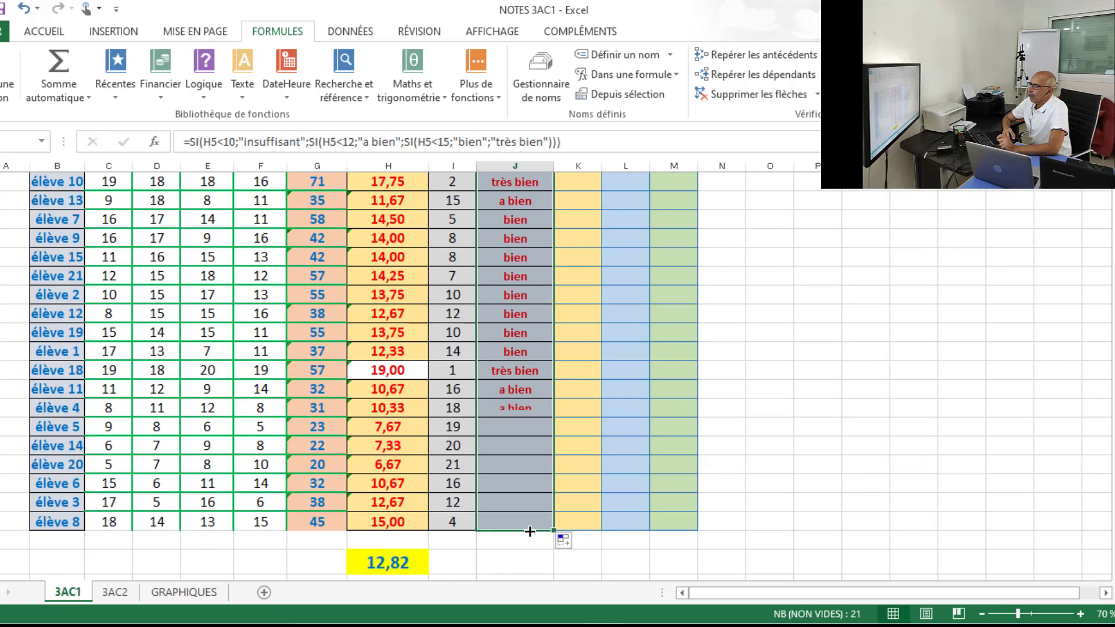
{"action": "left_click", "coordinate": [791, 391]}
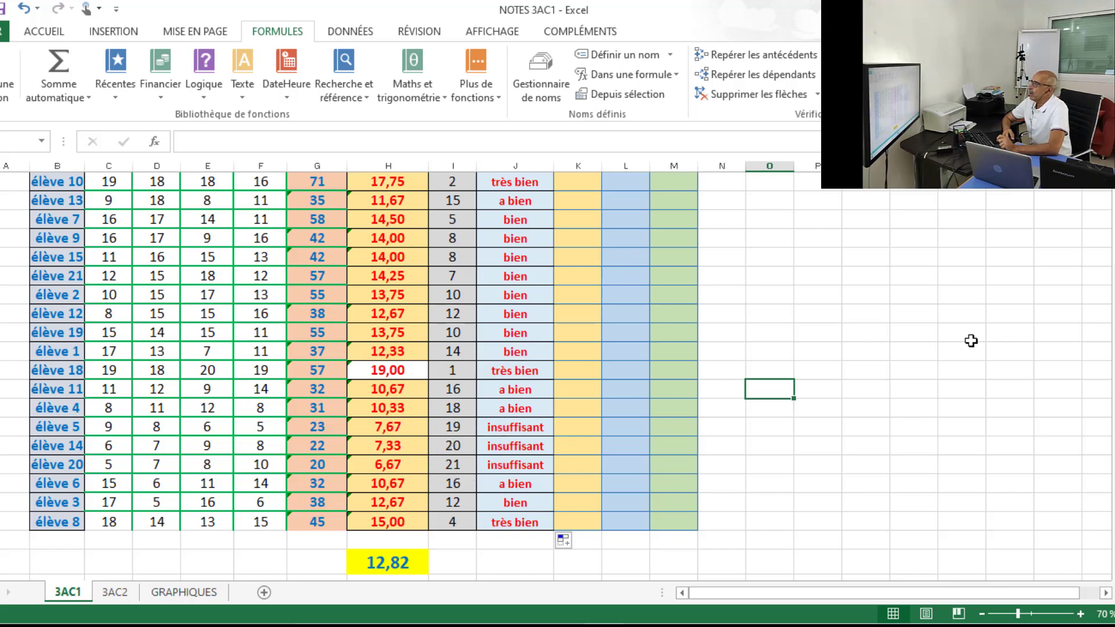
Set élève 2's D4 grade to 7.
{"action": "left_click_drag", "start_coordinate": [1114, 415], "coordinate": [1114, 349]}
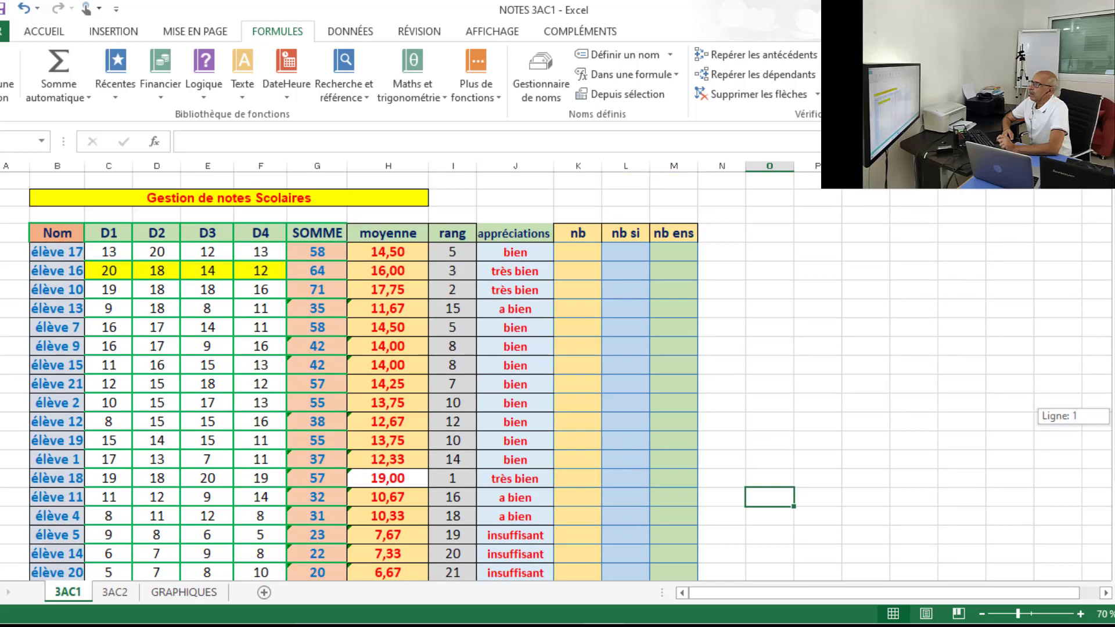
{"action": "left_click_drag", "start_coordinate": [1114, 415], "coordinate": [1114, 416]}
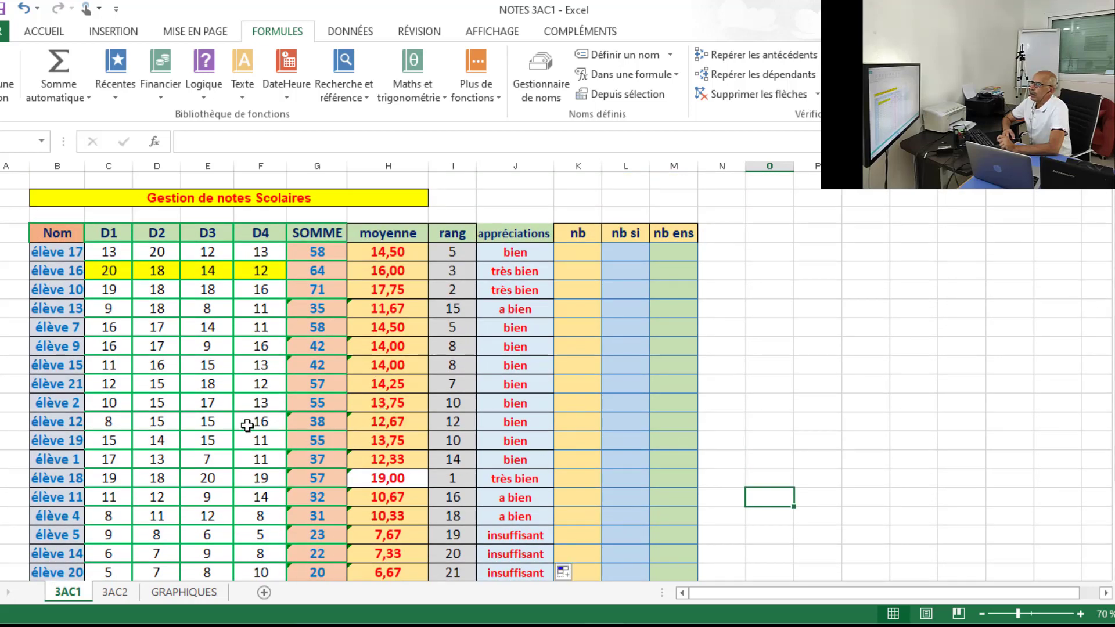
{"action": "left_click", "coordinate": [260, 406]}
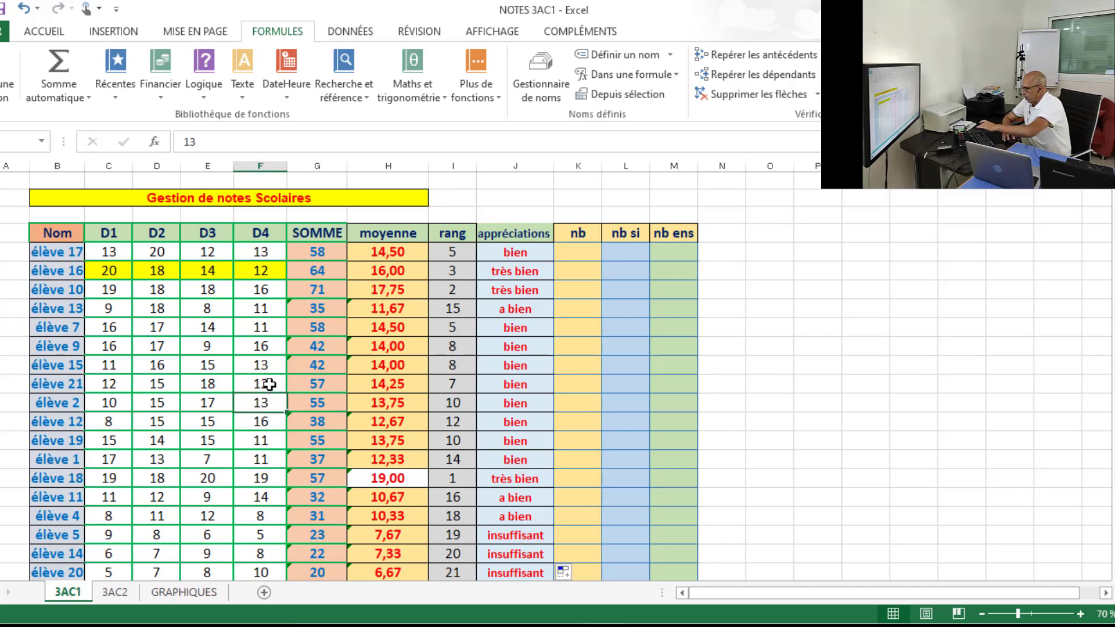
{"action": "type", "text": "7"}
Set élève 21's D3 grade to 6, D2 grade to 10 and D1 grade to 8.
{"action": "left_click", "coordinate": [207, 383]}
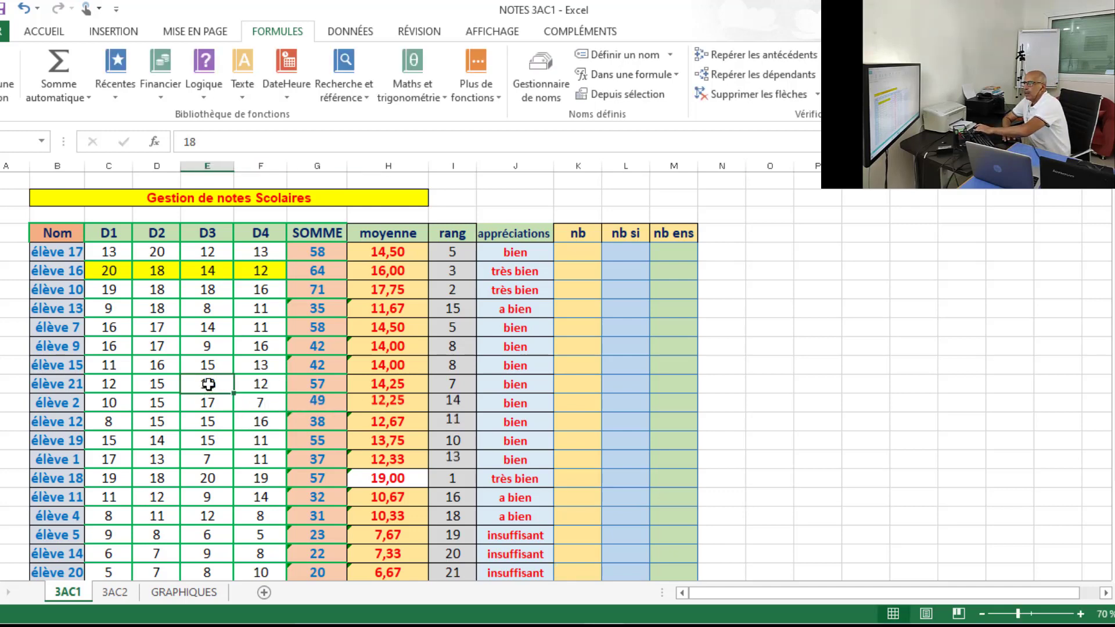
{"action": "type", "text": "6"}
{"action": "left_click", "coordinate": [158, 385]}
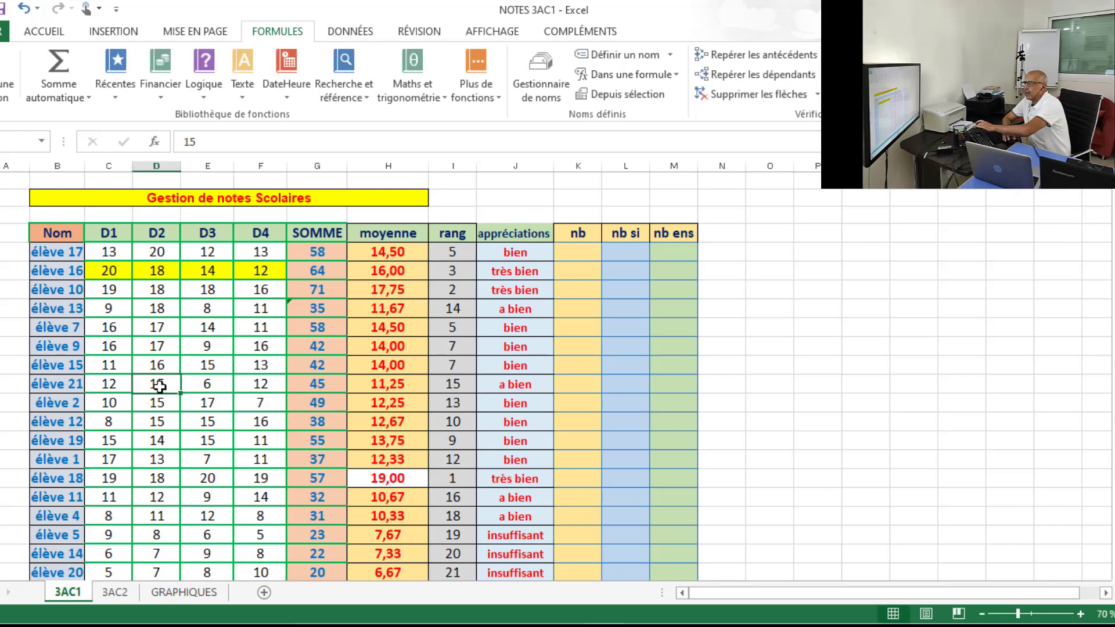
{"action": "type", "text": "10"}
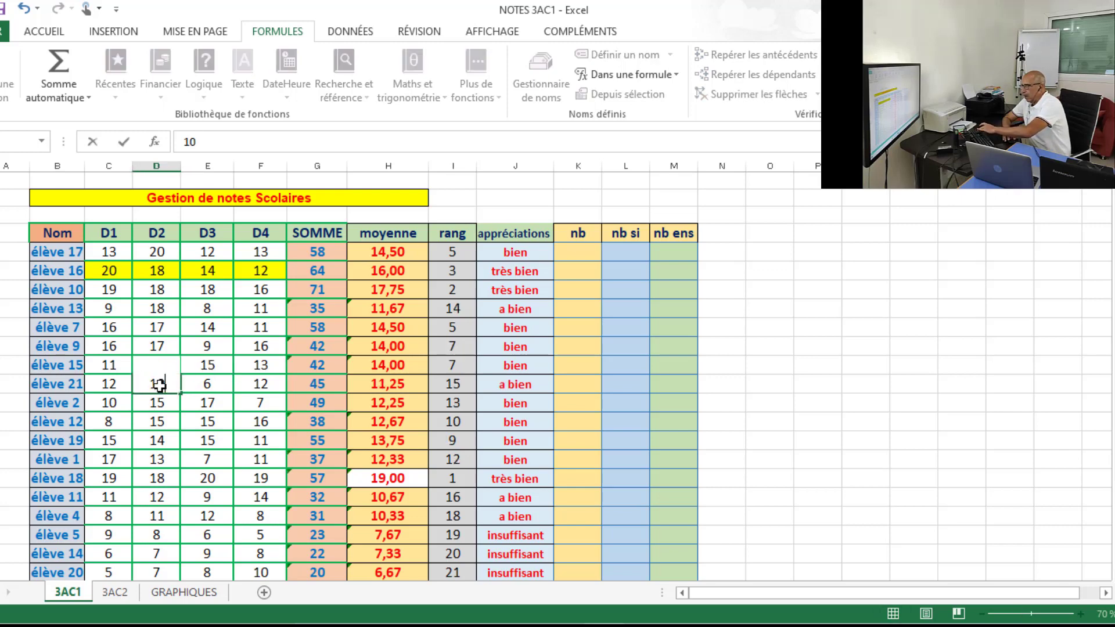
{"action": "left_click", "coordinate": [123, 384]}
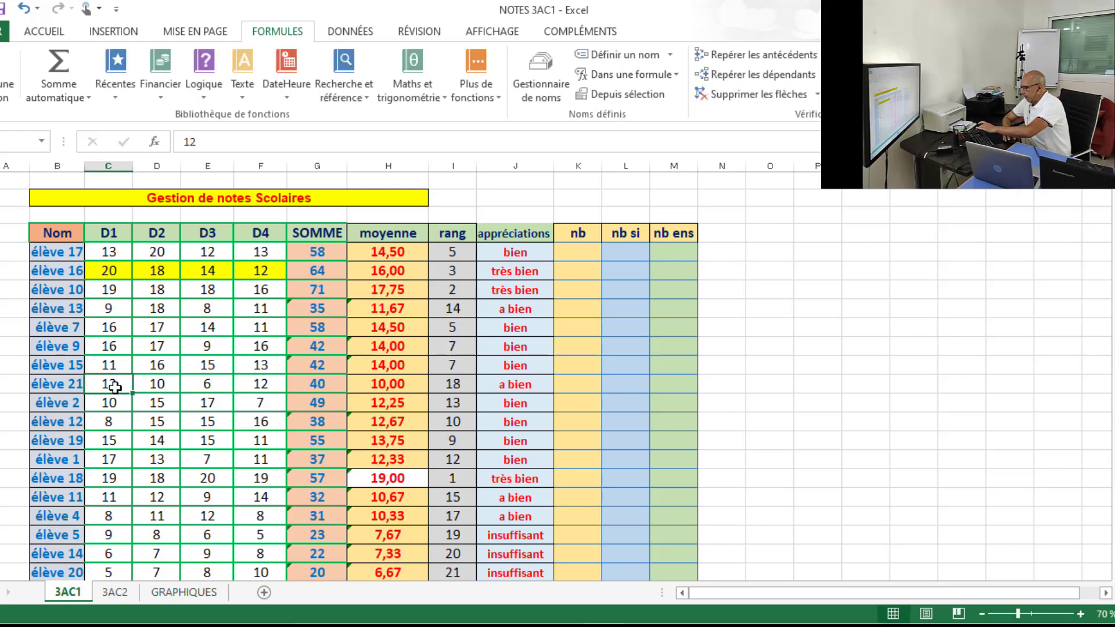
{"action": "type", "text": "8"}
{"action": "left_click", "coordinate": [801, 364]}
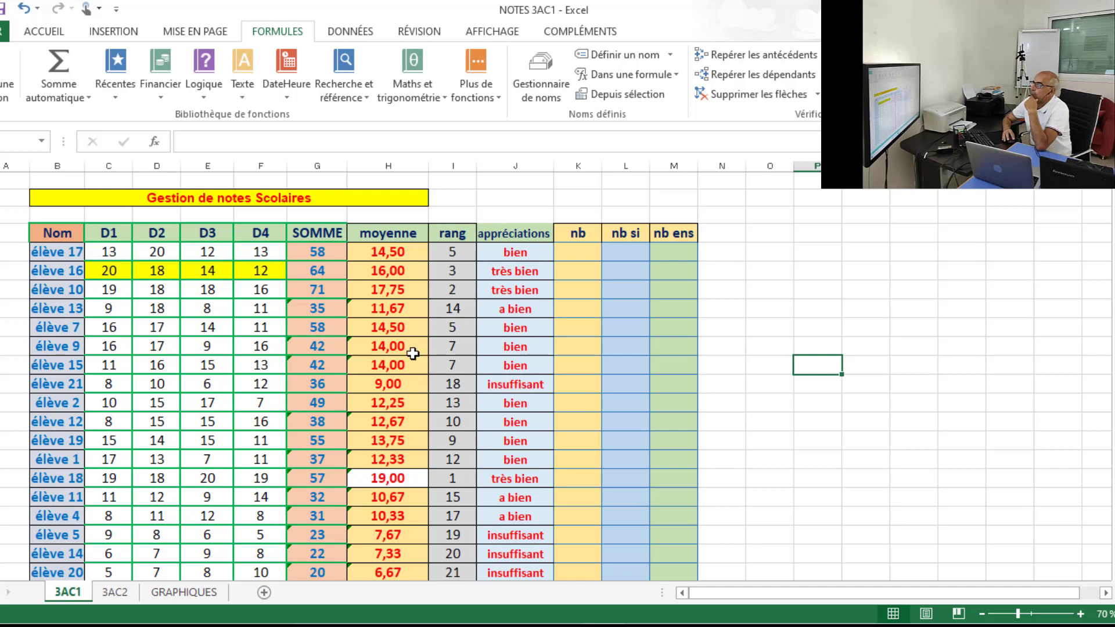
Set élève 13's D4 grade to 4 and D2 grade to 6.
{"action": "left_click", "coordinate": [266, 309]}
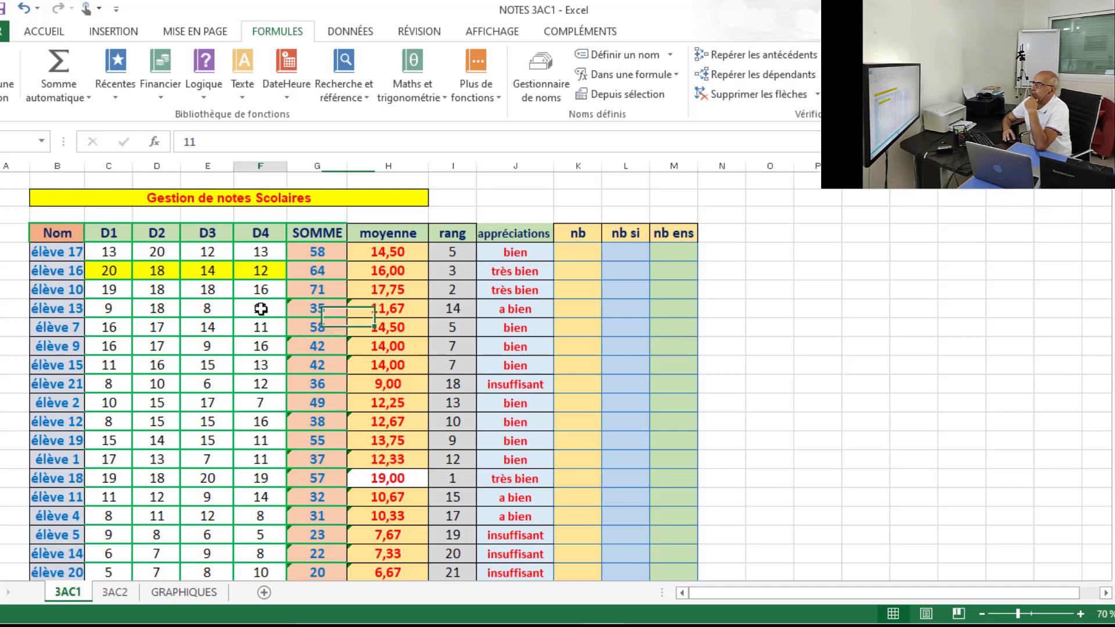
{"action": "type", "text": "4"}
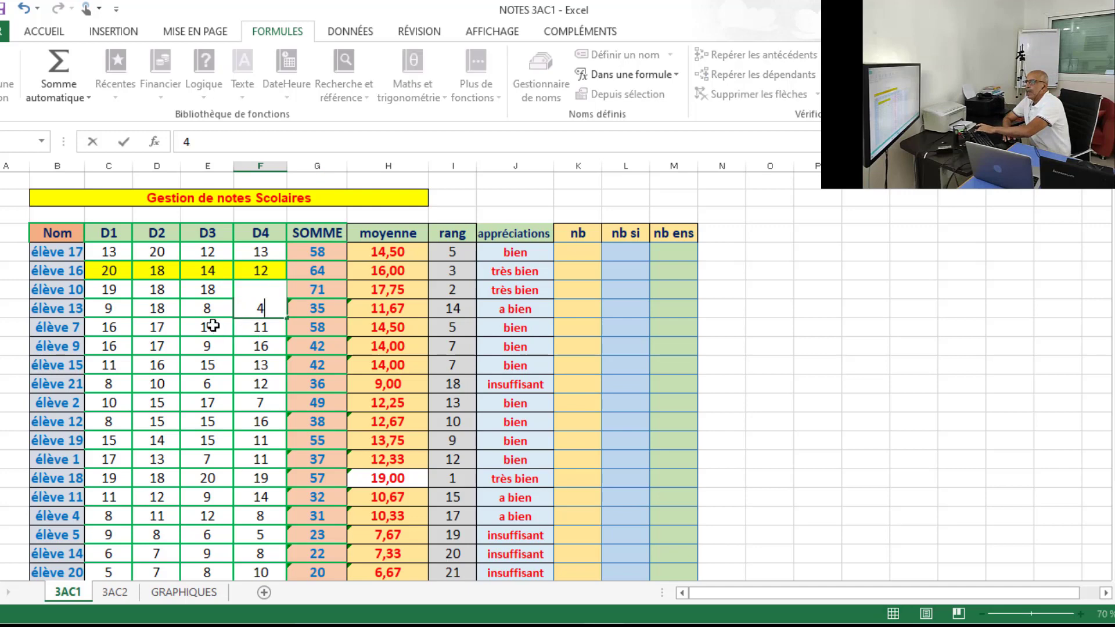
{"action": "left_click", "coordinate": [163, 306]}
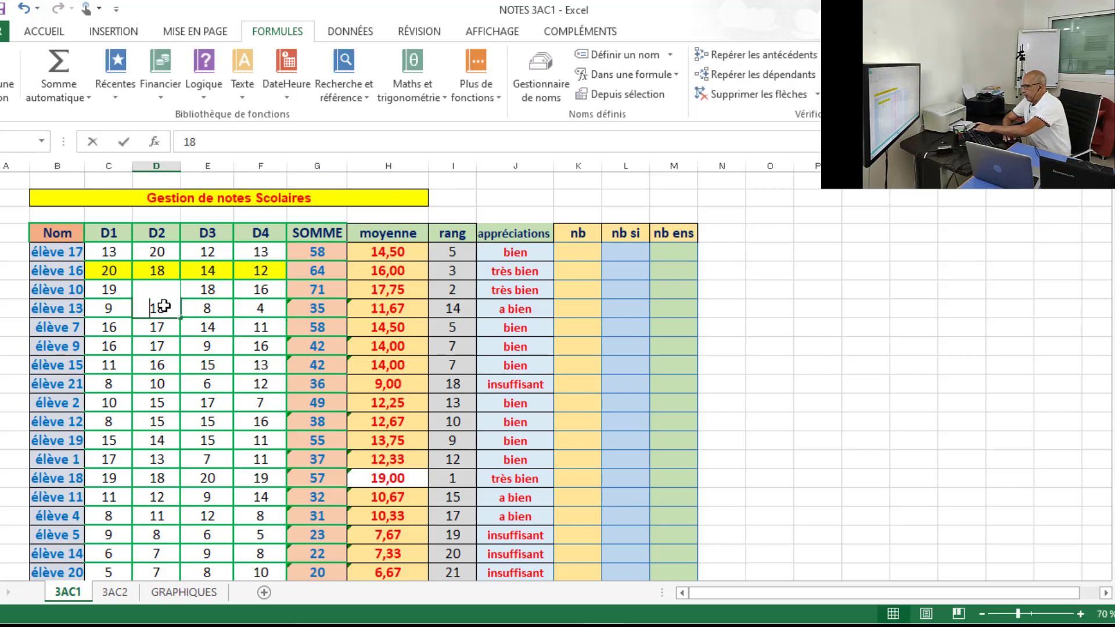
{"action": "type", "text": "6"}
{"action": "left_click", "coordinate": [763, 324]}
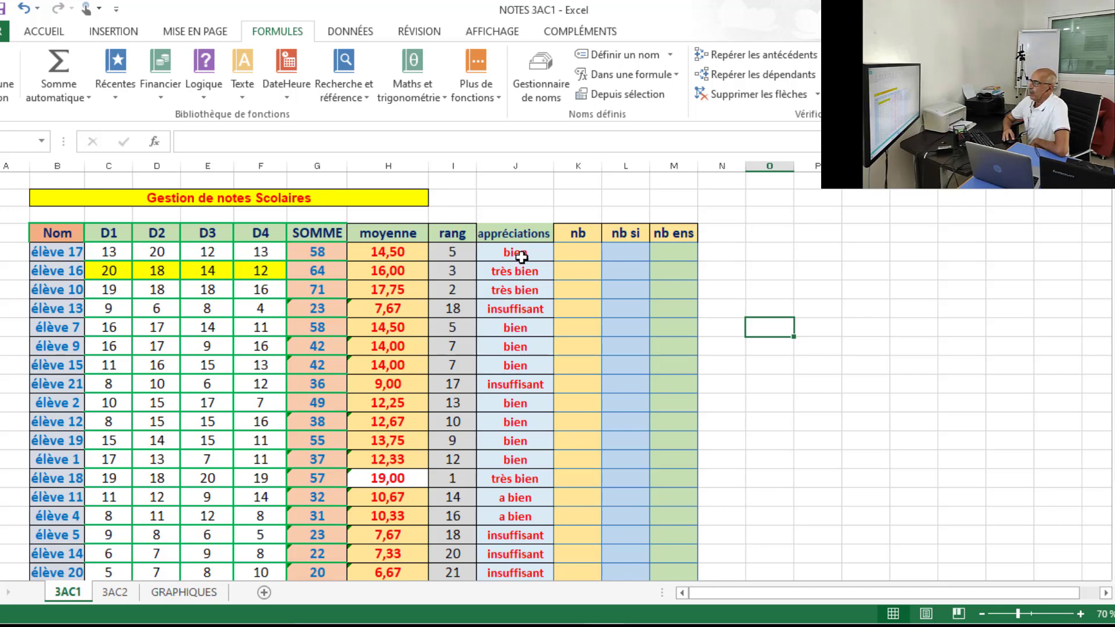
Start a new conditional formatting rule for all the appréciations cells, formatting only cells that contain a given content.
{"action": "left_click_drag", "start_coordinate": [520, 251], "coordinate": [522, 539]}
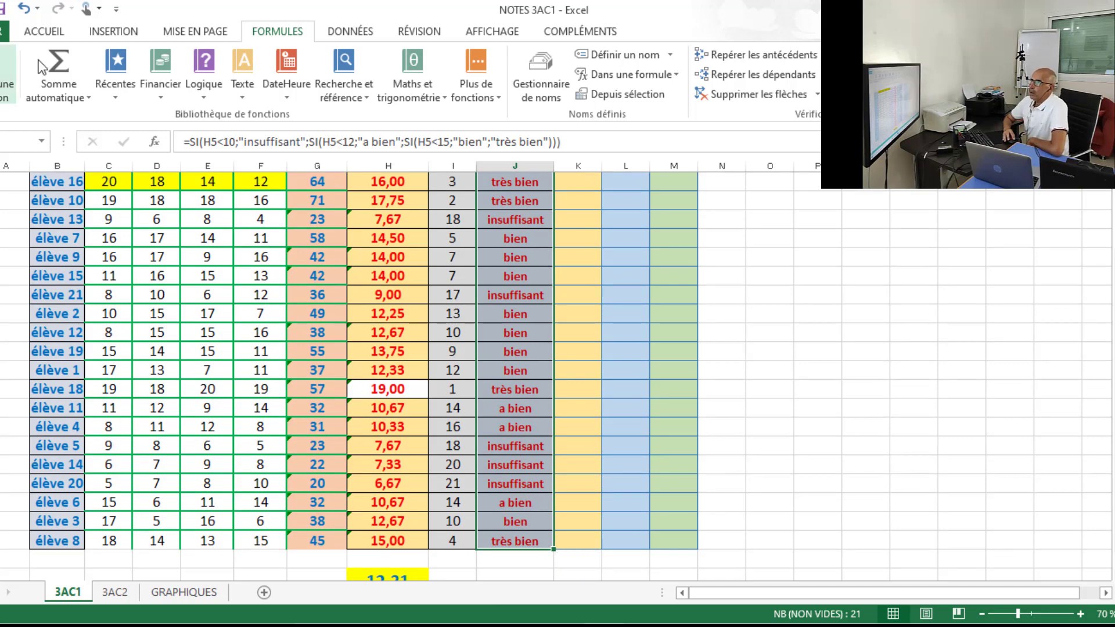
{"action": "left_click", "coordinate": [45, 33]}
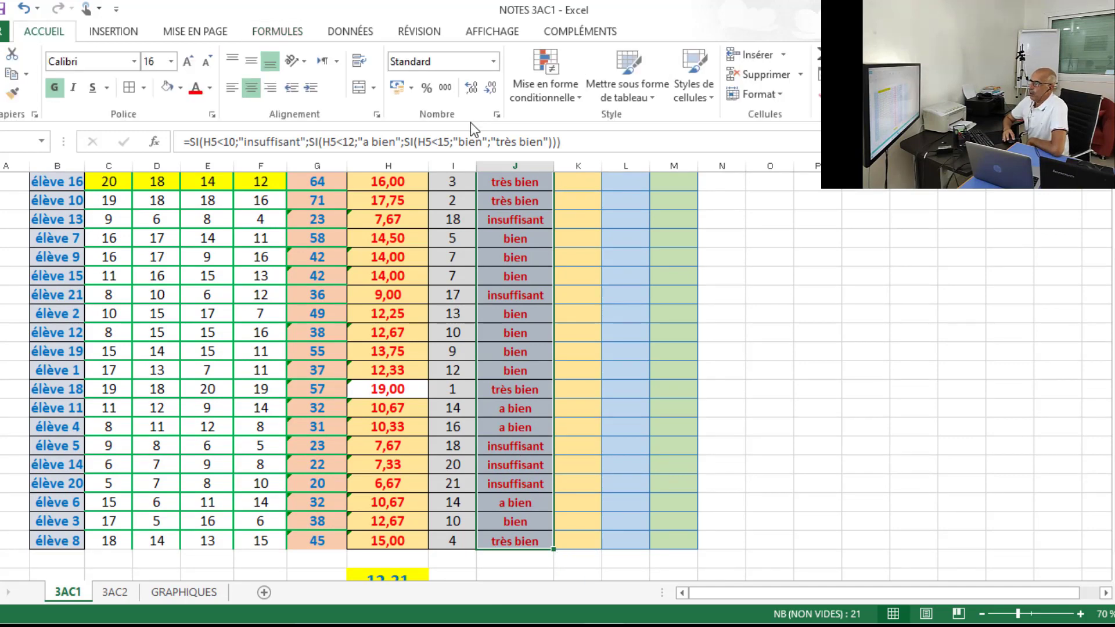
{"action": "left_click", "coordinate": [575, 99]}
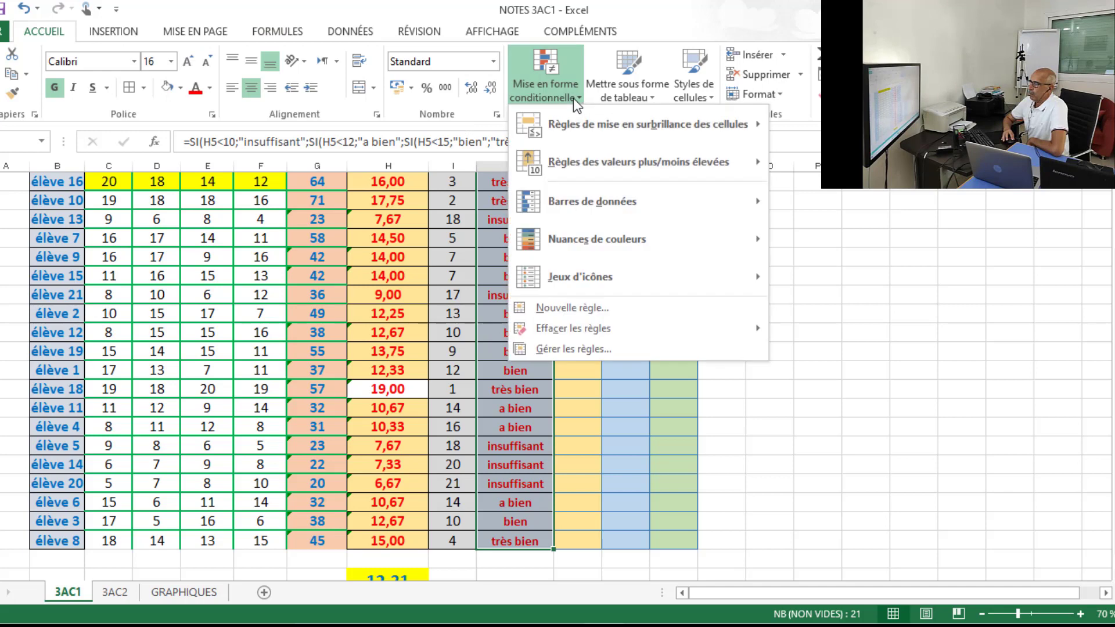
{"action": "left_click", "coordinate": [572, 307]}
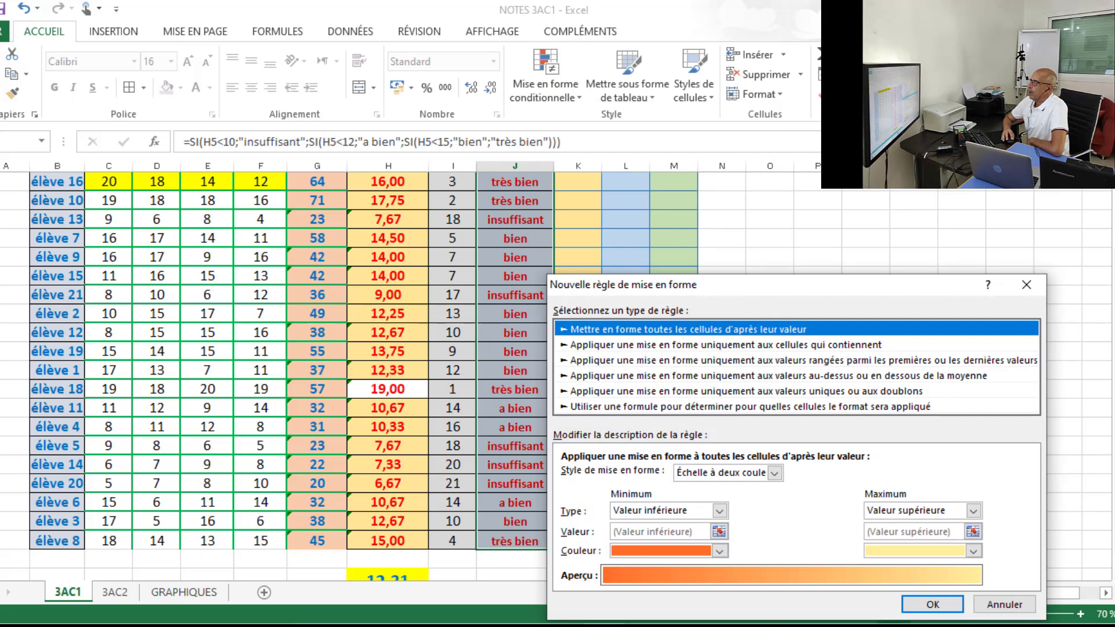
{"action": "left_click", "coordinate": [796, 346]}
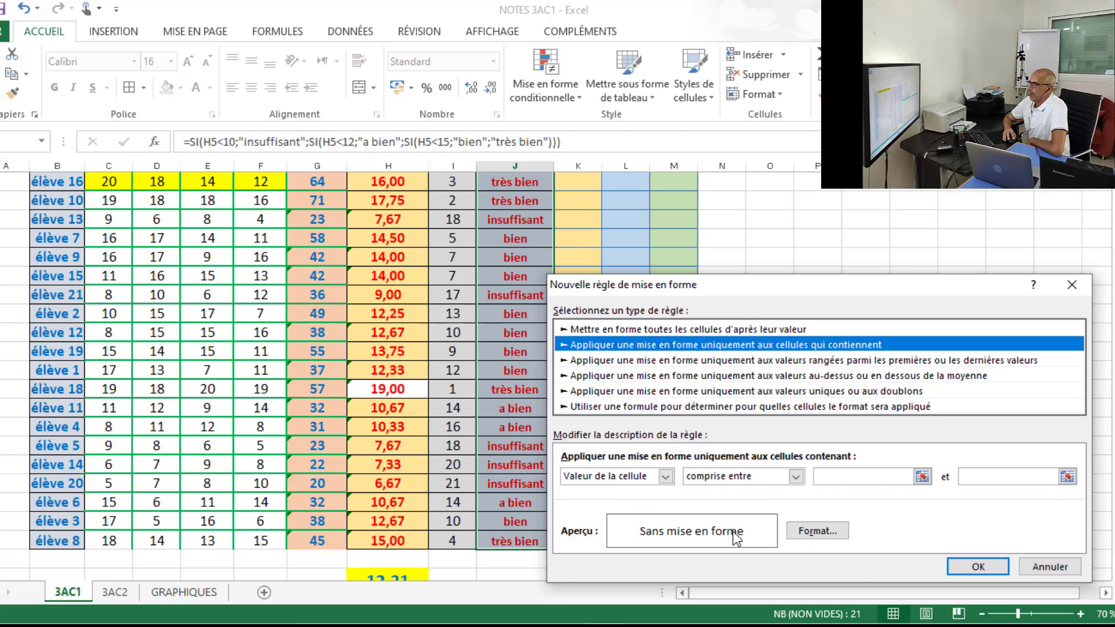
Set the rule's condition to specific text containing insuffisant.
{"action": "left_click", "coordinate": [666, 477]}
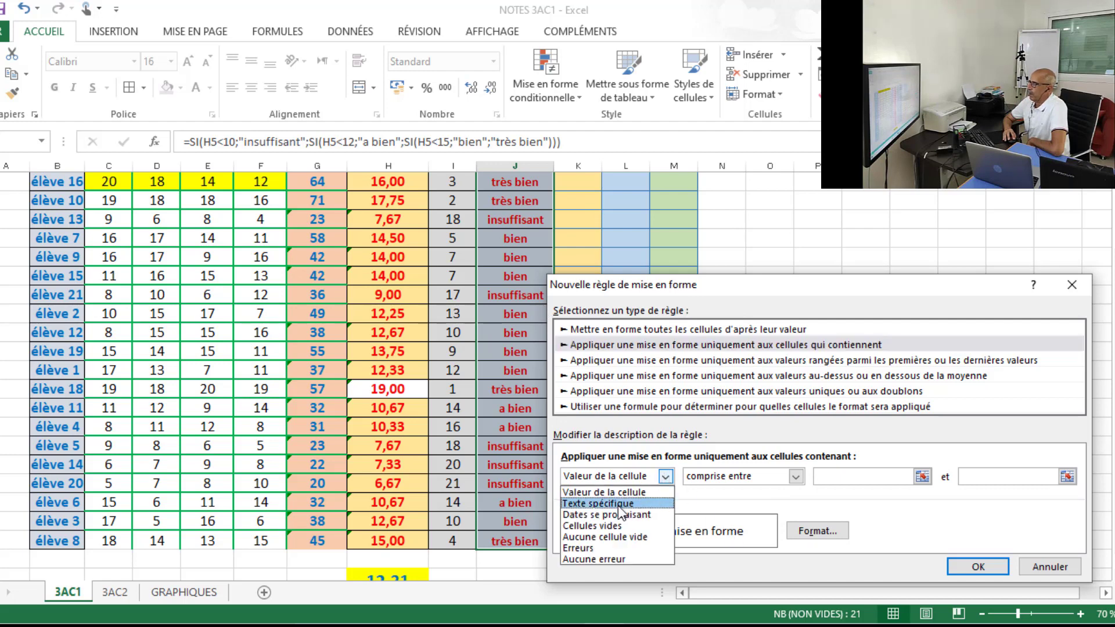
{"action": "left_click", "coordinate": [620, 504]}
{"action": "left_click", "coordinate": [823, 477]}
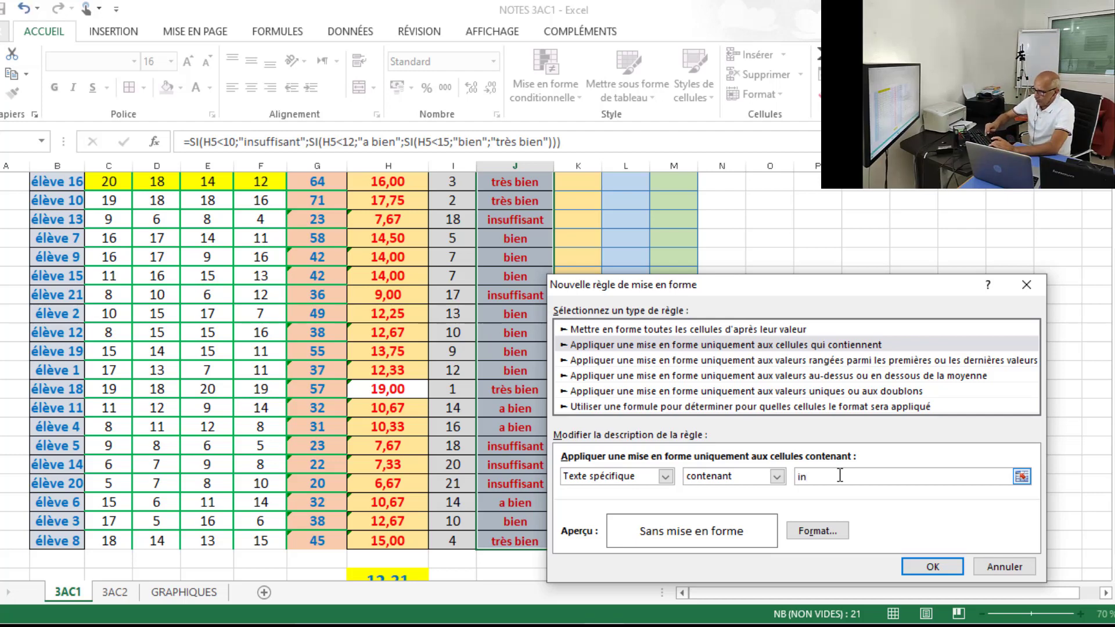
{"action": "type", "text": "suf"}
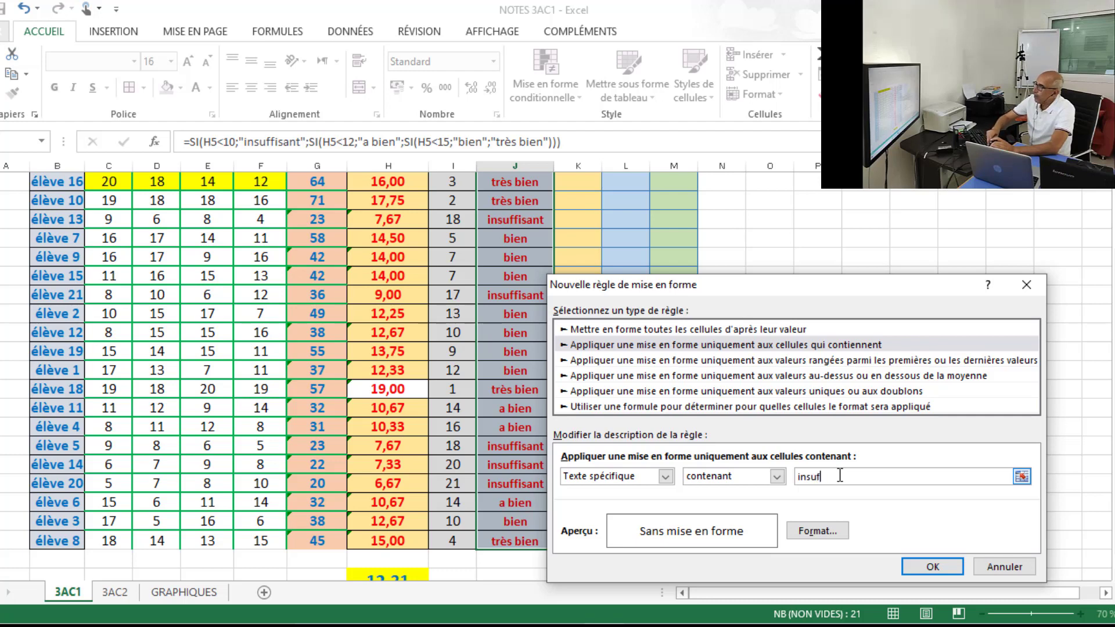
{"action": "type", "text": "fisa"}
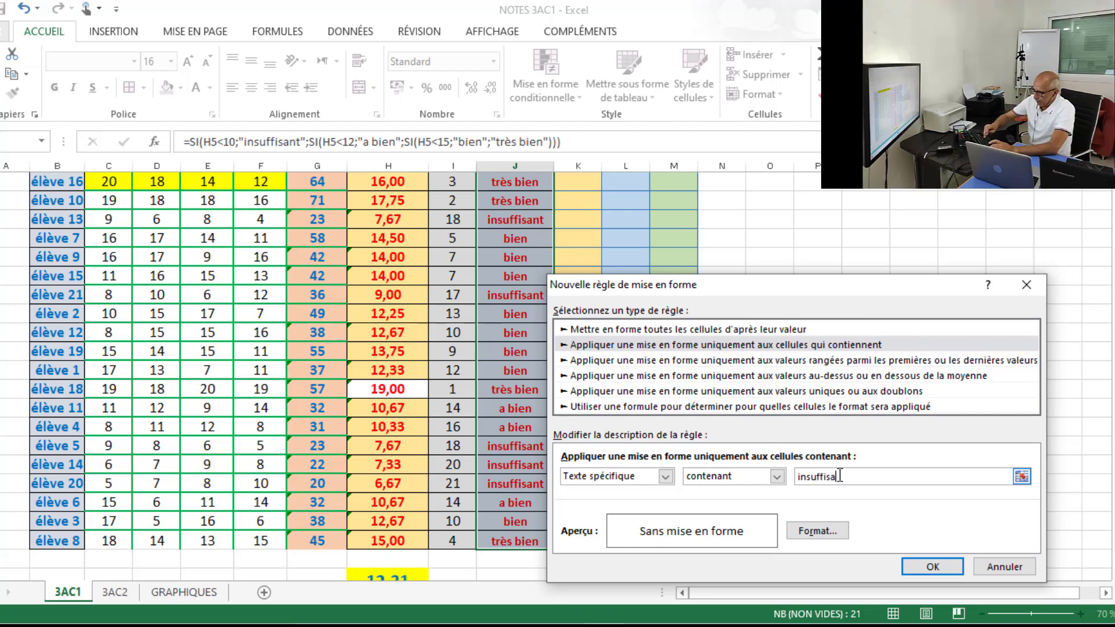
{"action": "type", "text": "nt"}
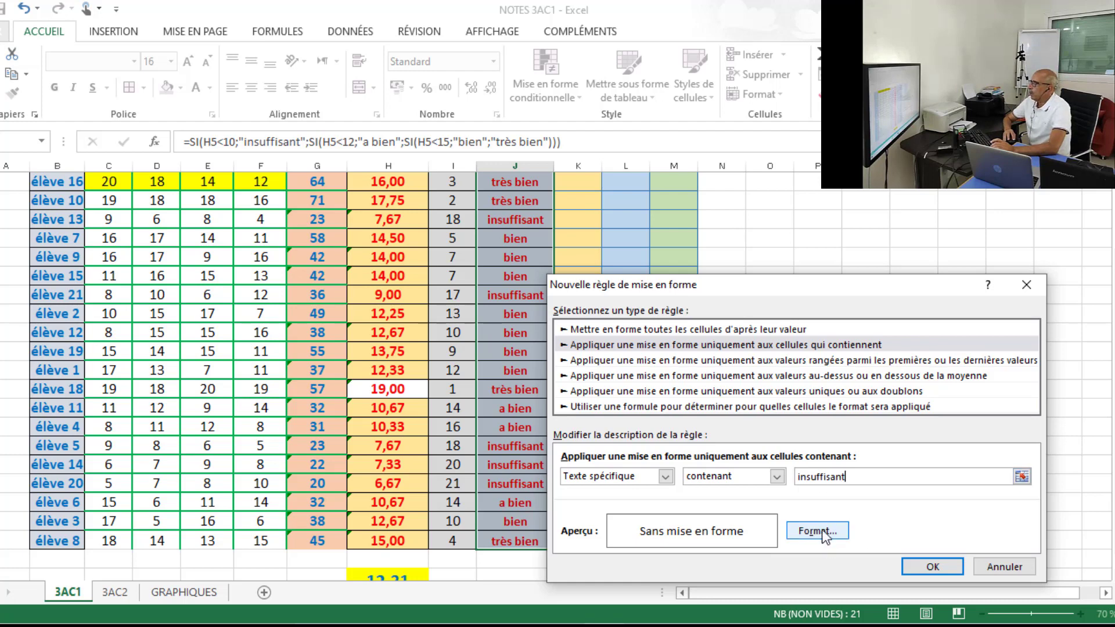
Give the rule a light gold background fill and apply it to the appréciations column.
{"action": "left_click", "coordinate": [825, 532]}
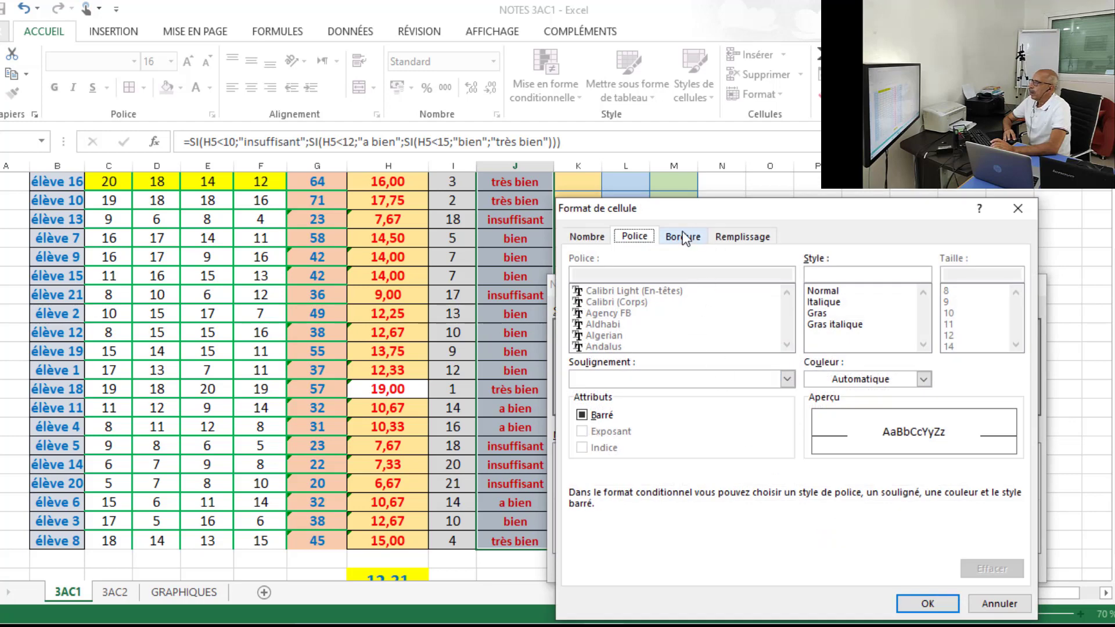
{"action": "left_click", "coordinate": [736, 237]}
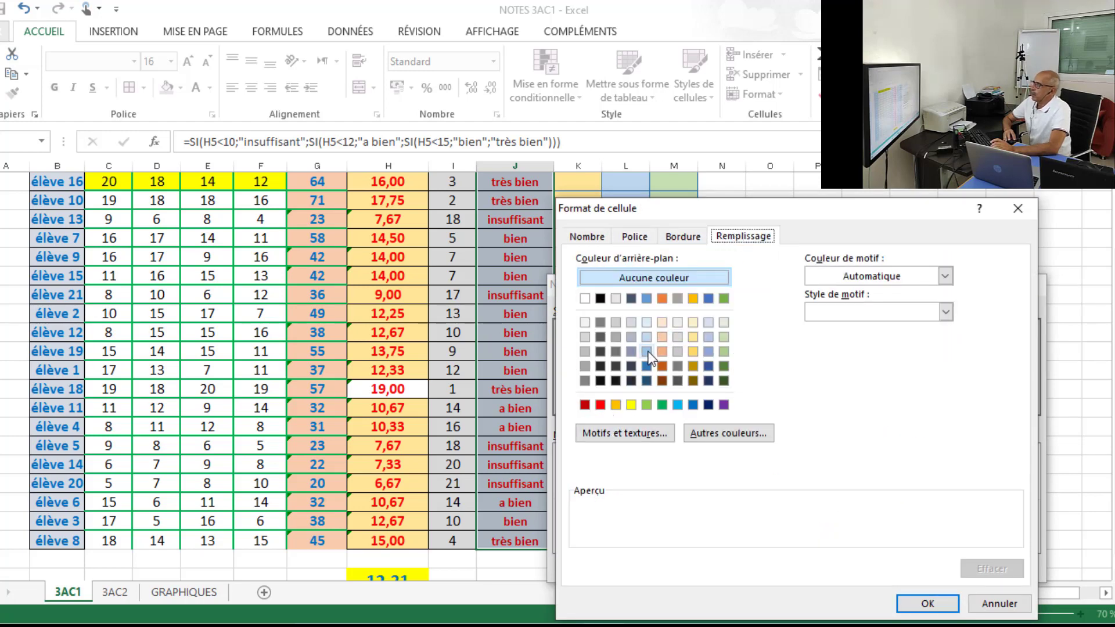
{"action": "left_click", "coordinate": [693, 349]}
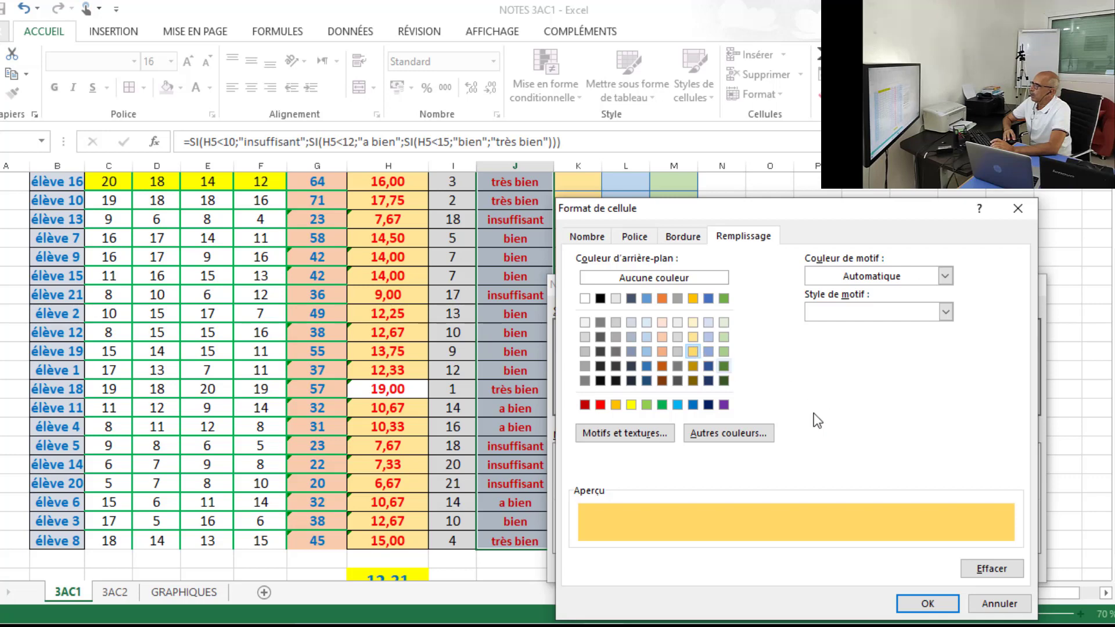
{"action": "left_click", "coordinate": [927, 604]}
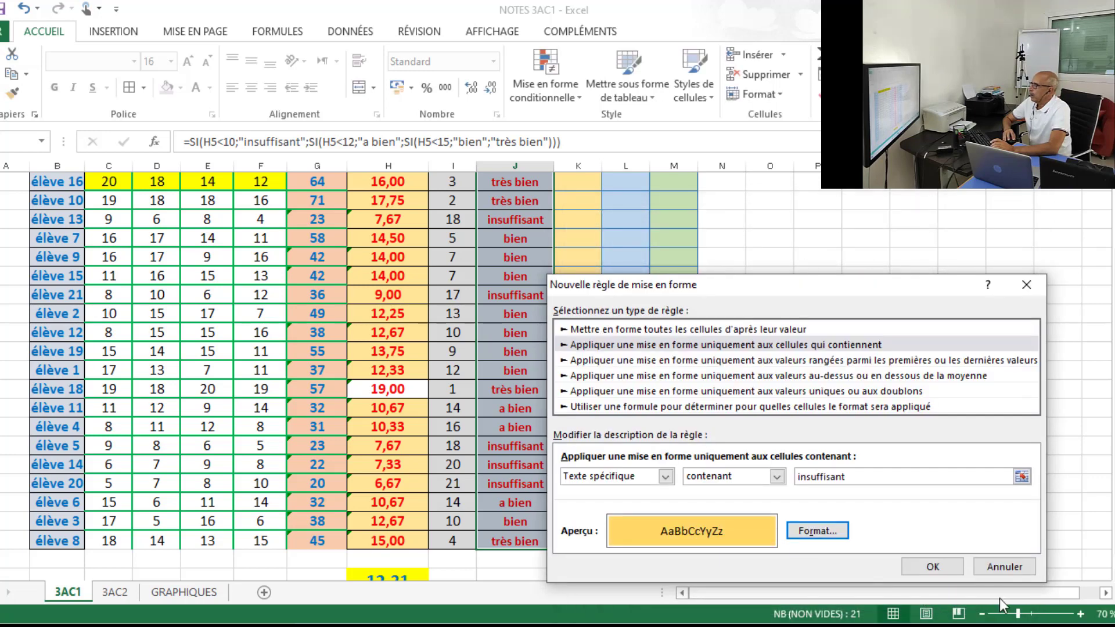
{"action": "left_click", "coordinate": [934, 567]}
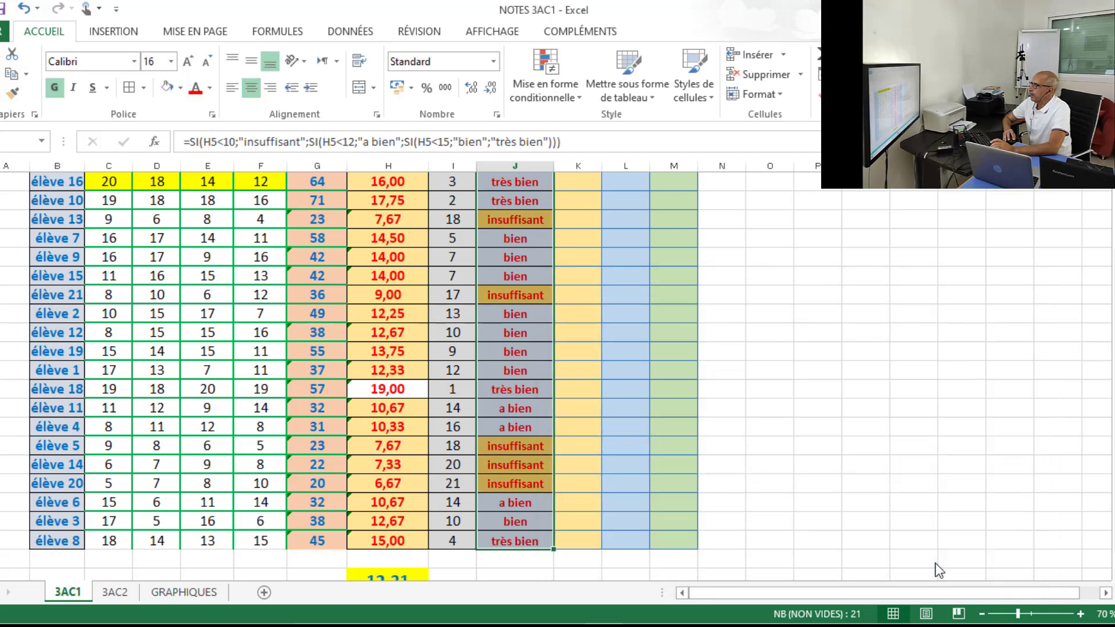
{"action": "left_click", "coordinate": [809, 439]}
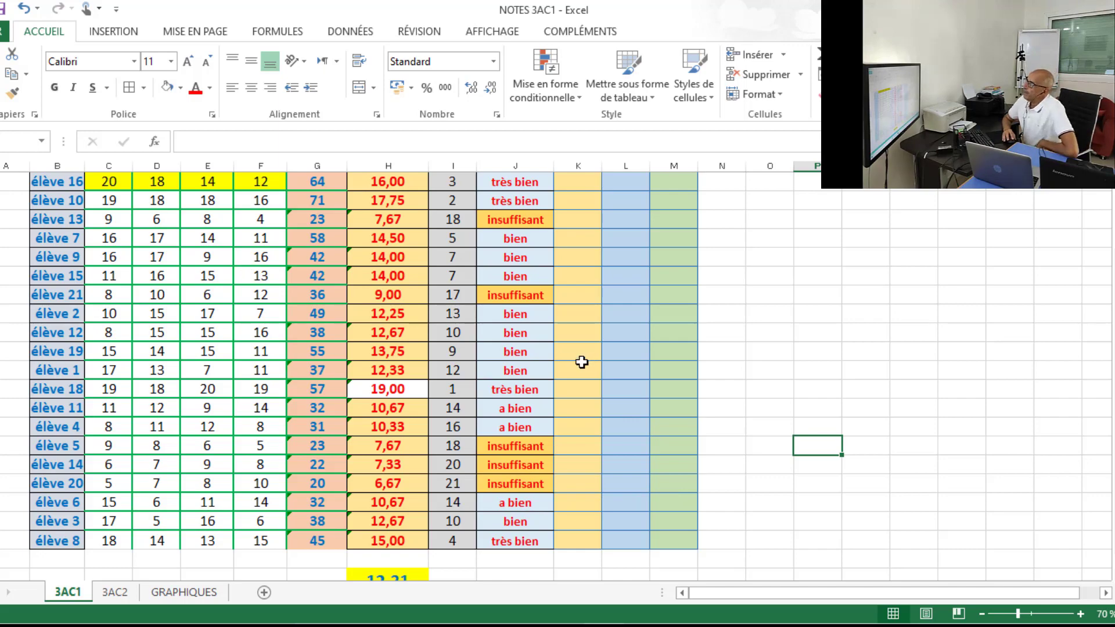
{"action": "left_click_drag", "start_coordinate": [1113, 362], "coordinate": [1114, 318]}
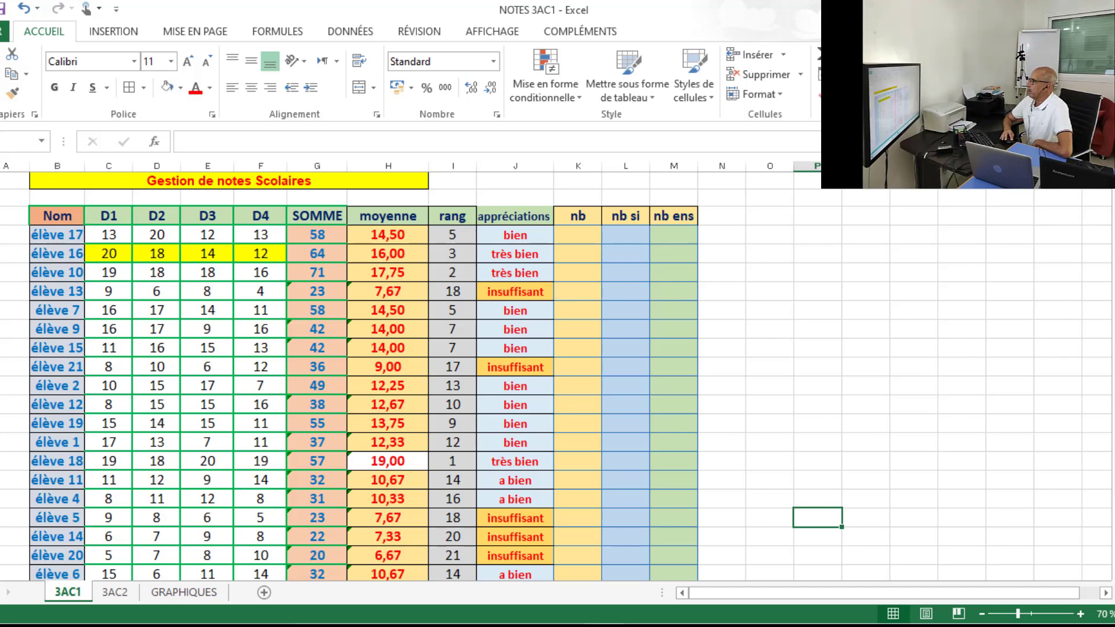
{"action": "mouse_move", "coordinate": [1113, 327]}
{"action": "left_mouse_down"}
{"action": "mouse_move", "coordinate": [1103, 379]}
{"action": "mouse_move", "coordinate": [1113, 318]}
{"action": "left_mouse_up"}
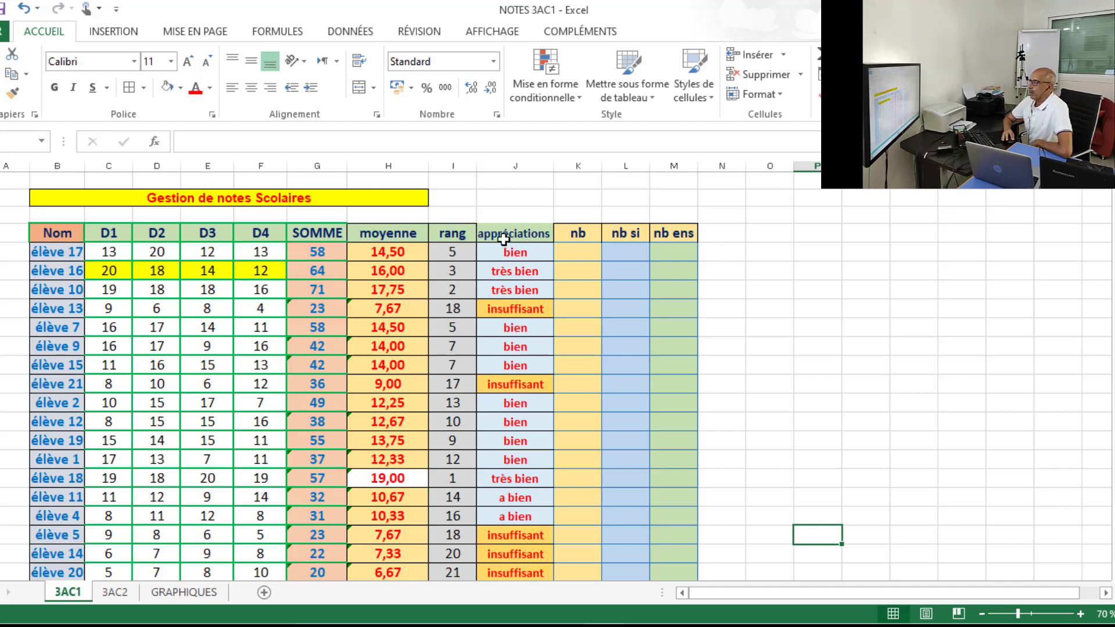
{"action": "left_click", "coordinate": [779, 255]}
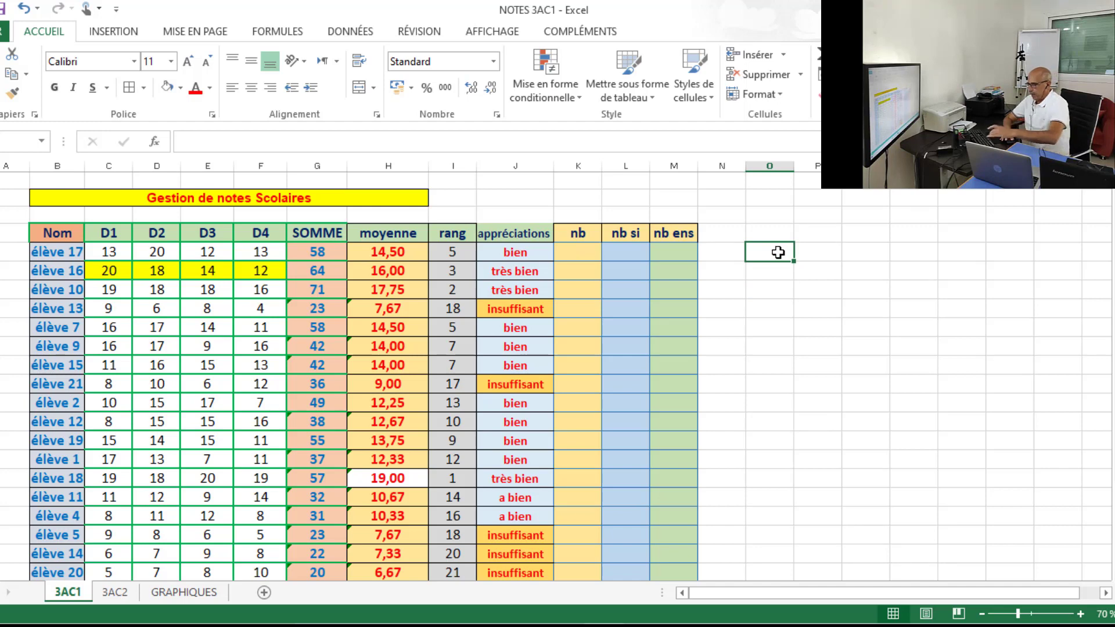
{"action": "type", "text": "=si"}
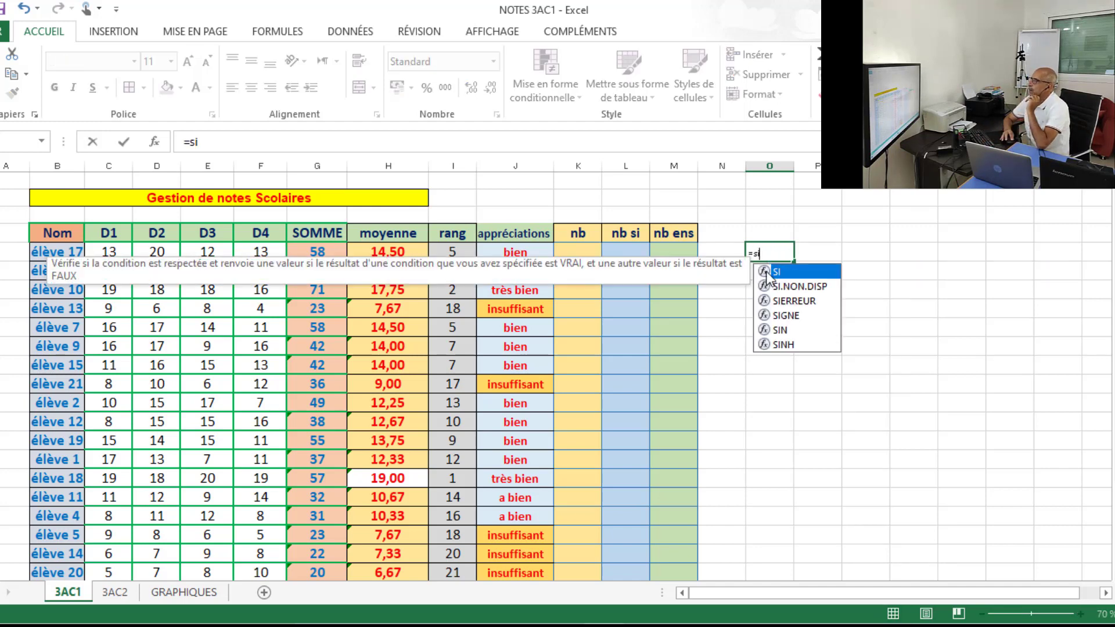
{"action": "double_click", "coordinate": [775, 272]}
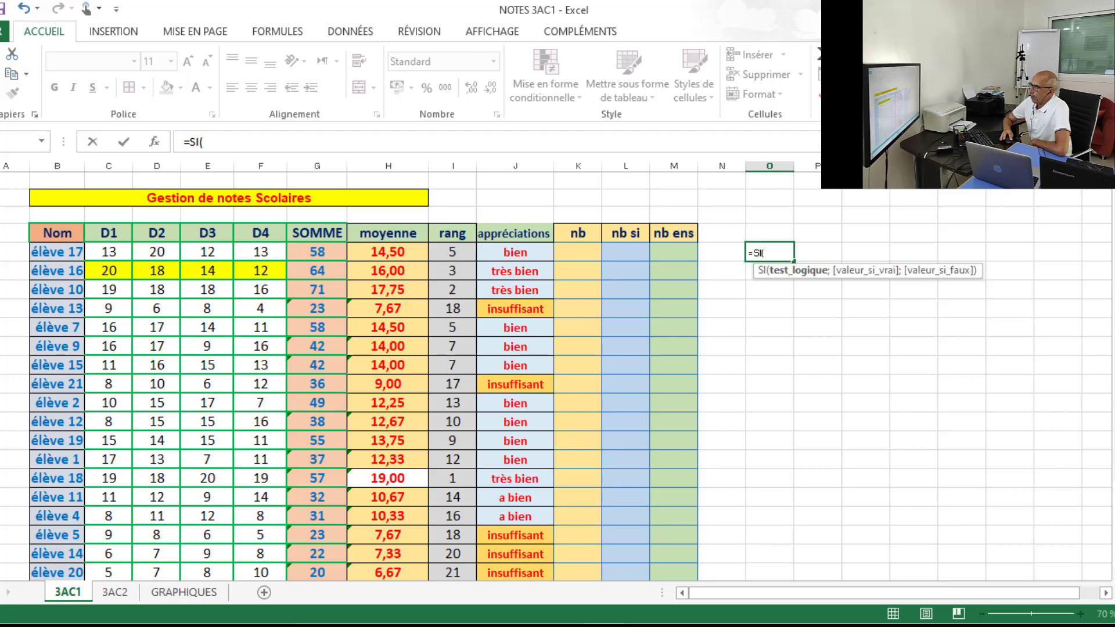
{"action": "mouse_move", "coordinate": [1110, 247]}
{"action": "left_mouse_down"}
{"action": "mouse_move", "coordinate": [1090, 290]}
{"action": "mouse_move", "coordinate": [1110, 271]}
{"action": "mouse_move", "coordinate": [1108, 251]}
{"action": "left_mouse_up"}
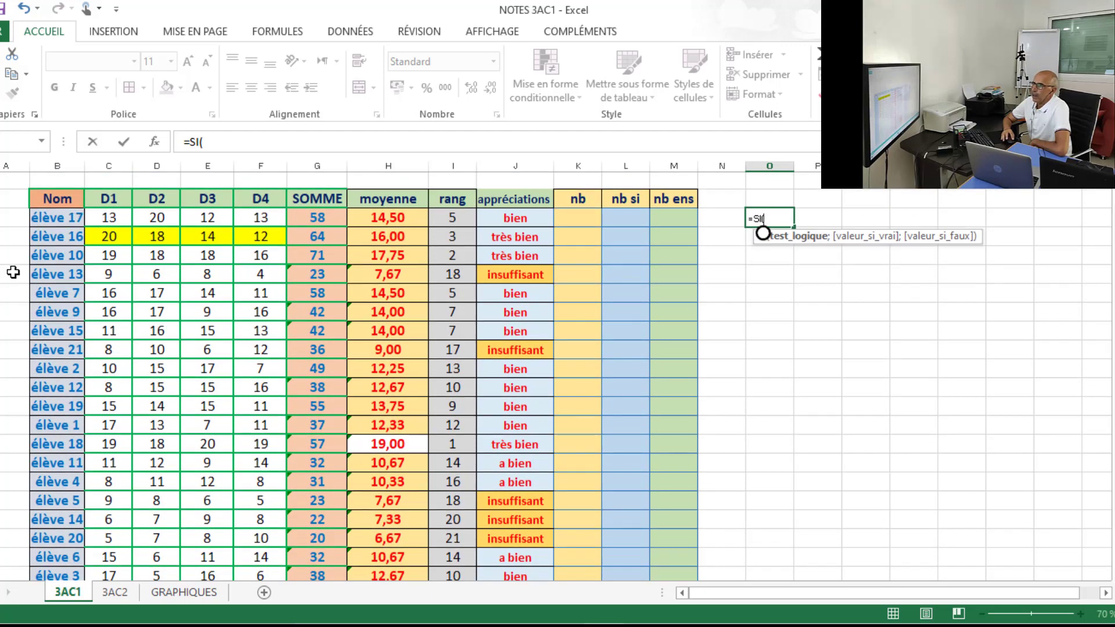
{"action": "left_click", "coordinate": [778, 294]}
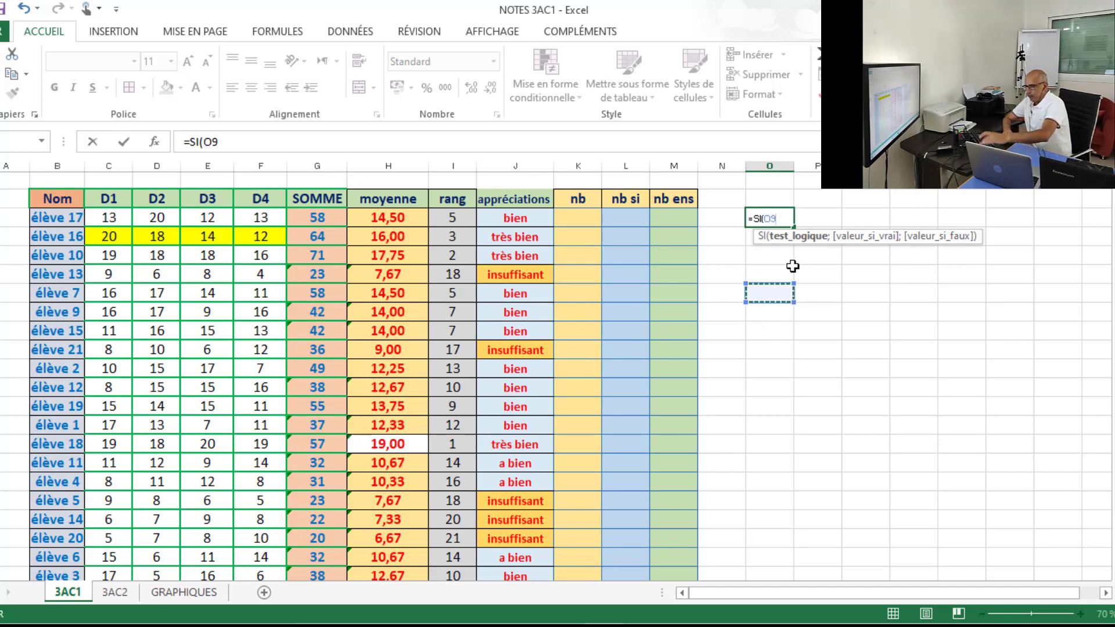
{"action": "key", "text": "Escape"}
Enter élève 1 in cell O8 and enlarge its font size to 20.
{"action": "left_click", "coordinate": [771, 273]}
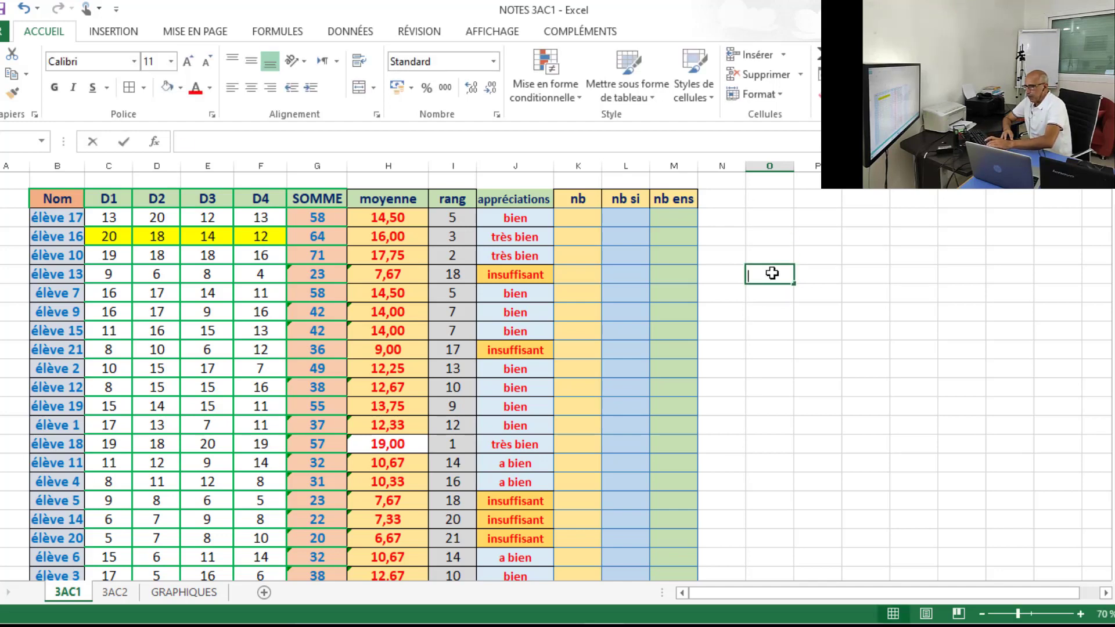
{"action": "type", "text": "élève 1"}
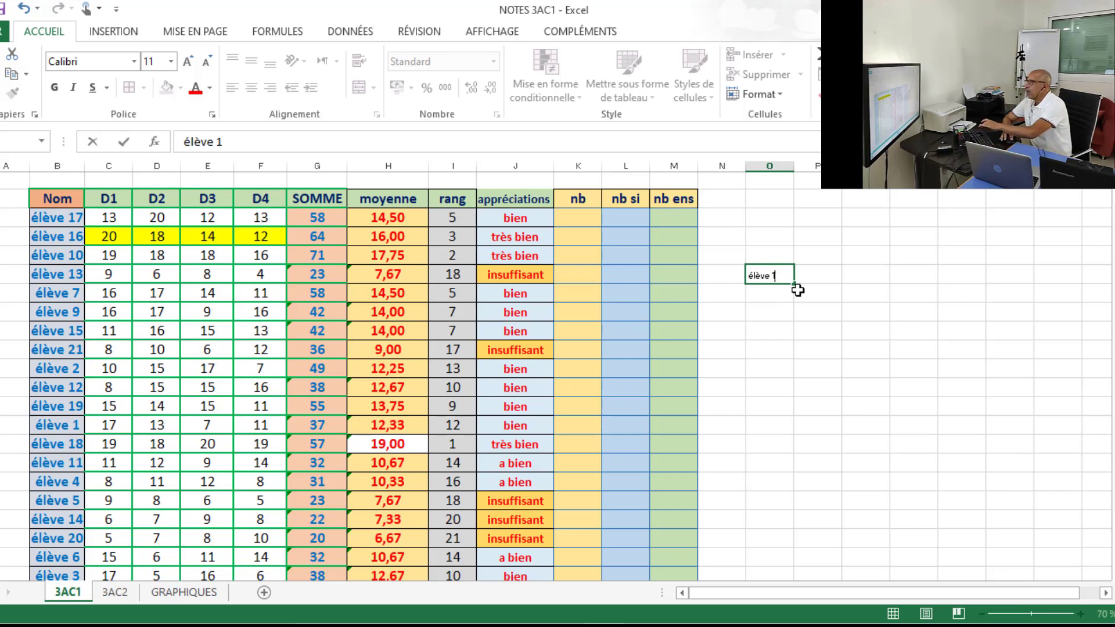
{"action": "left_click", "coordinate": [847, 311]}
{"action": "left_click", "coordinate": [779, 276]}
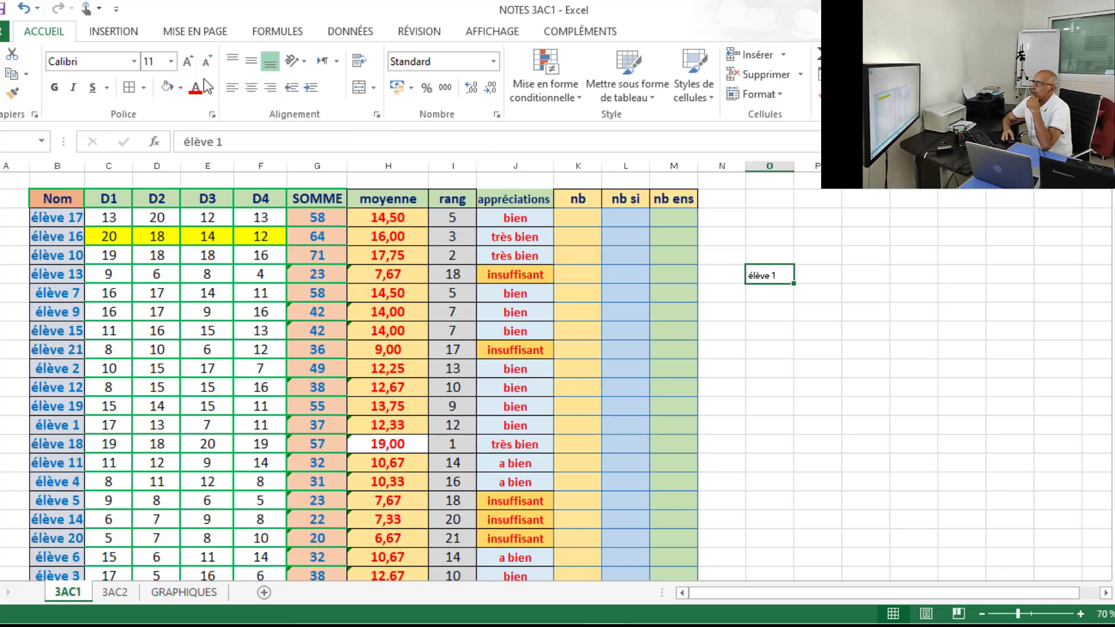
{"action": "left_click", "coordinate": [187, 61]}
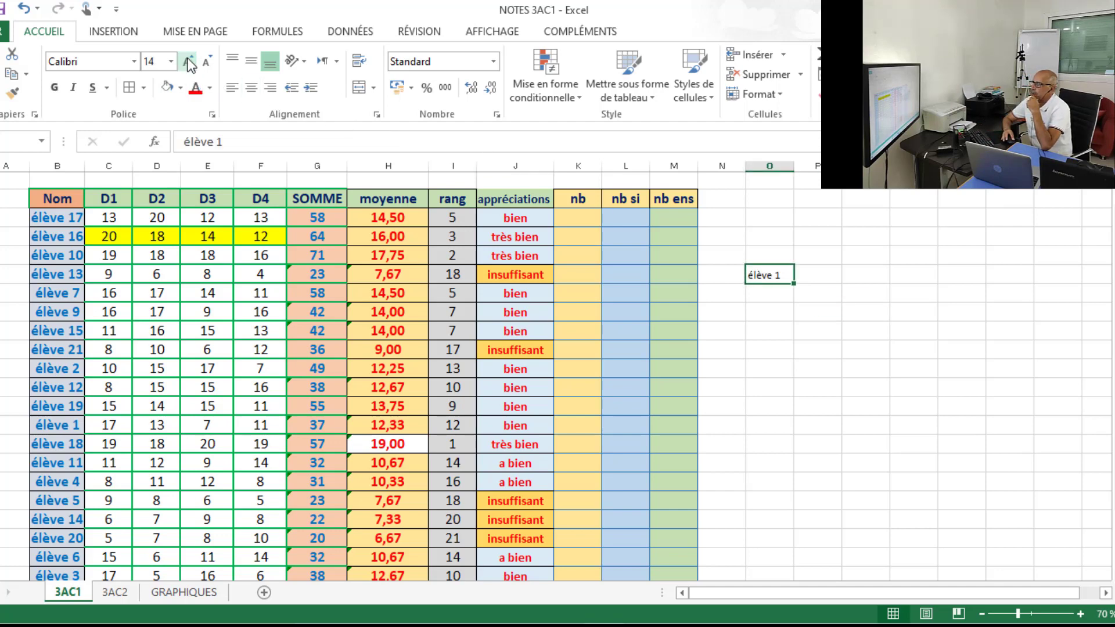
{"action": "left_click", "coordinate": [187, 61]}
{"action": "left_click", "coordinate": [187, 61]}
{"action": "left_click", "coordinate": [188, 62]}
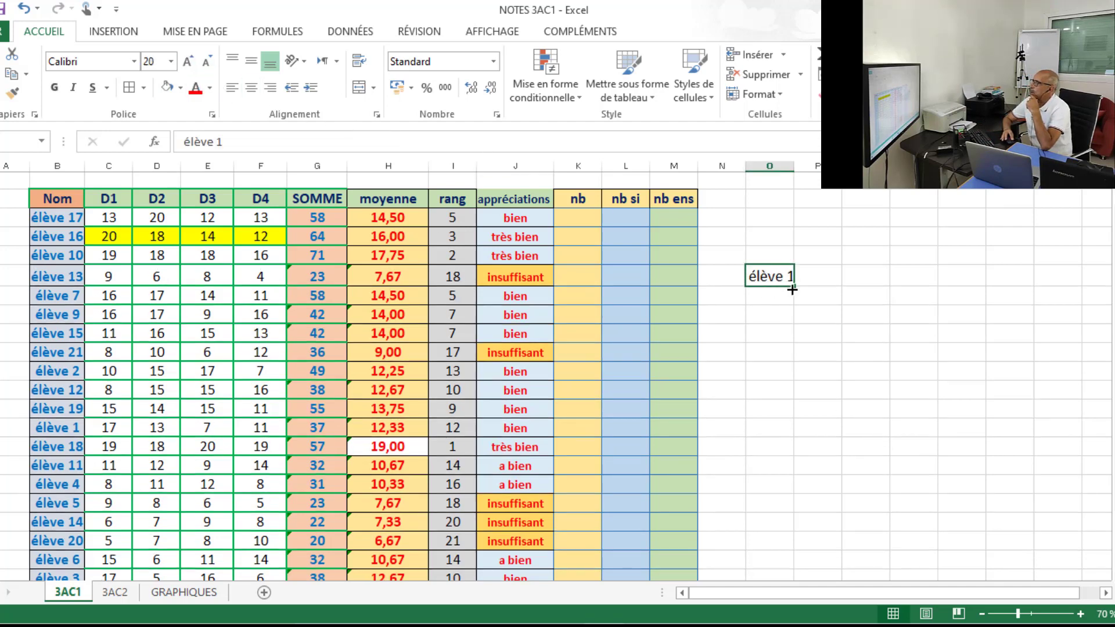
Fill the series from O8 down to élève 16 and fit column O's width to its contents.
{"action": "left_click_drag", "start_coordinate": [793, 285], "coordinate": [743, 569]}
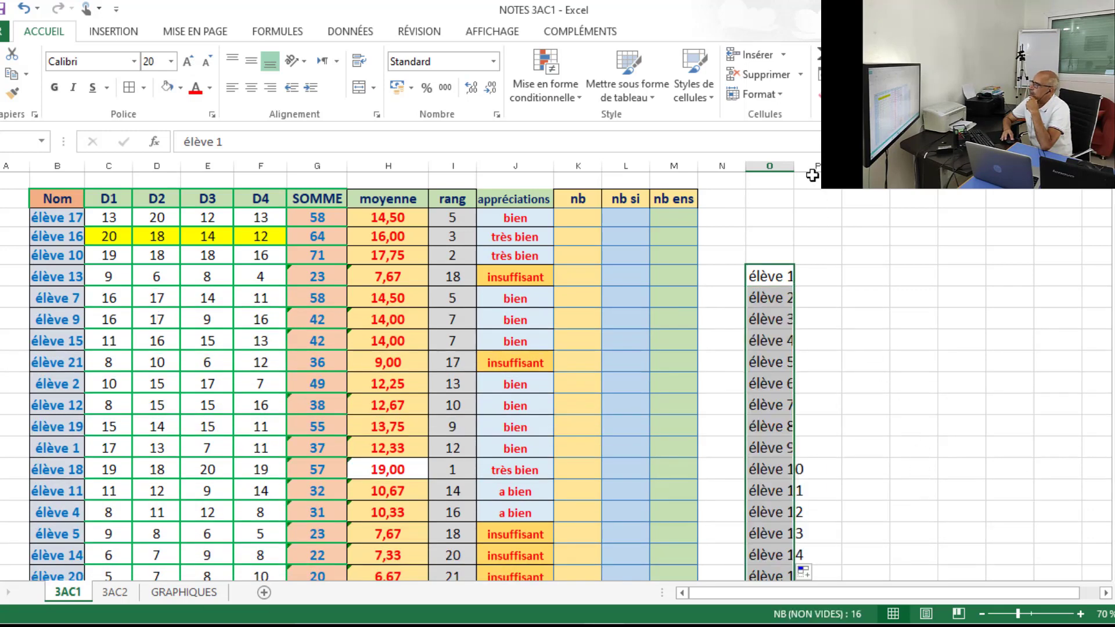
{"action": "double_click", "coordinate": [795, 169]}
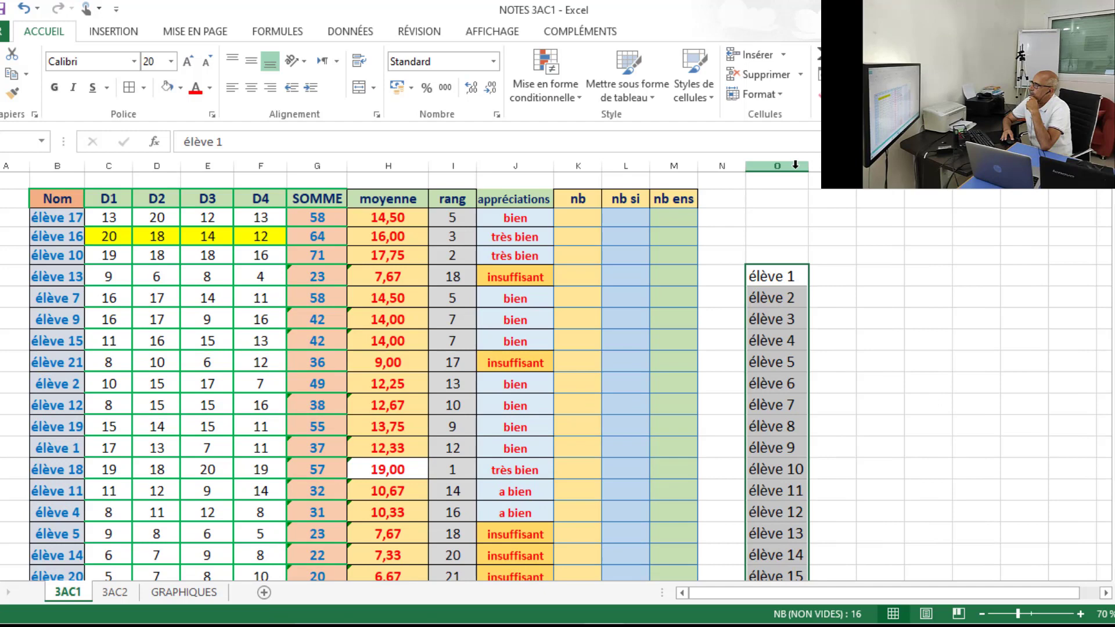
{"action": "left_click", "coordinate": [897, 316]}
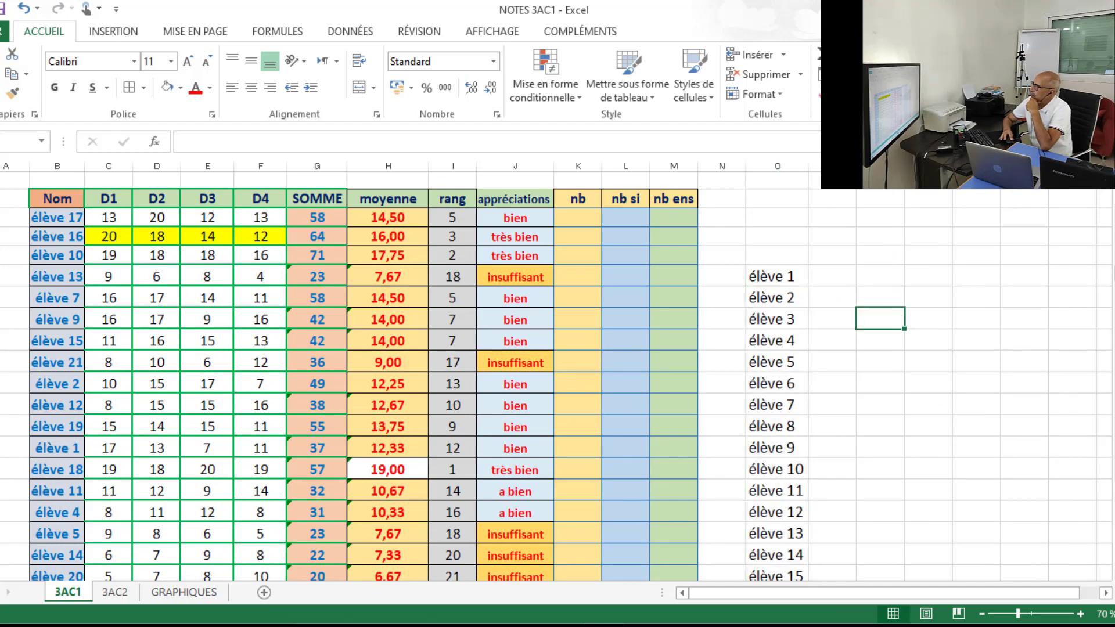
Insert three new columns between the appréciations column and the nb column.
{"action": "left_click_drag", "start_coordinate": [1109, 273], "coordinate": [1112, 333]}
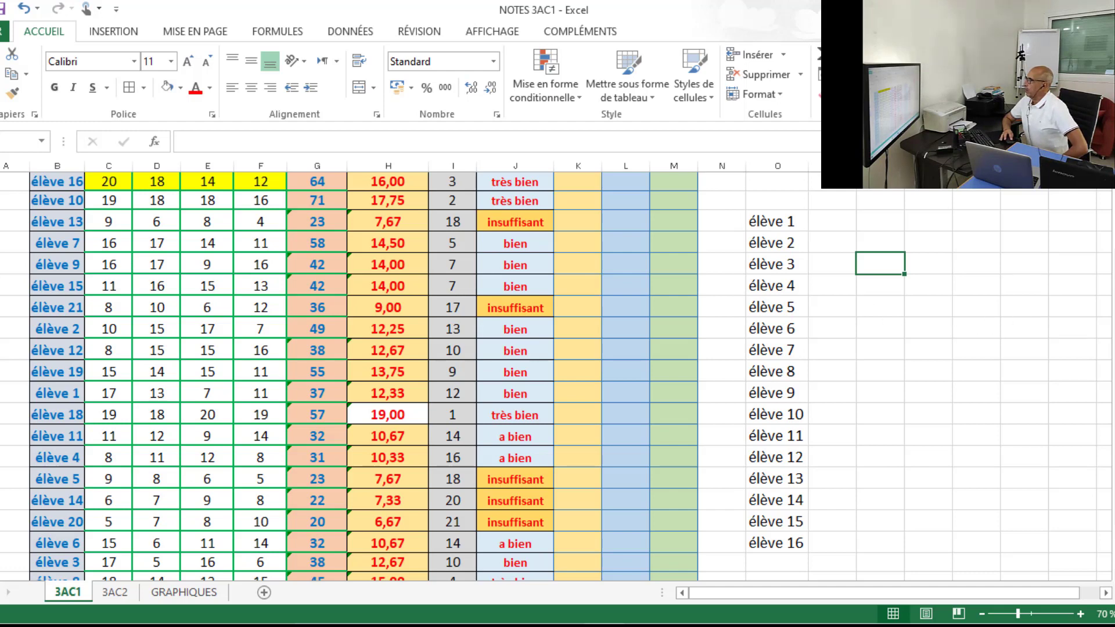
{"action": "scroll", "coordinate": [556, 377], "scroll_direction": "up", "scroll_amount": 2}
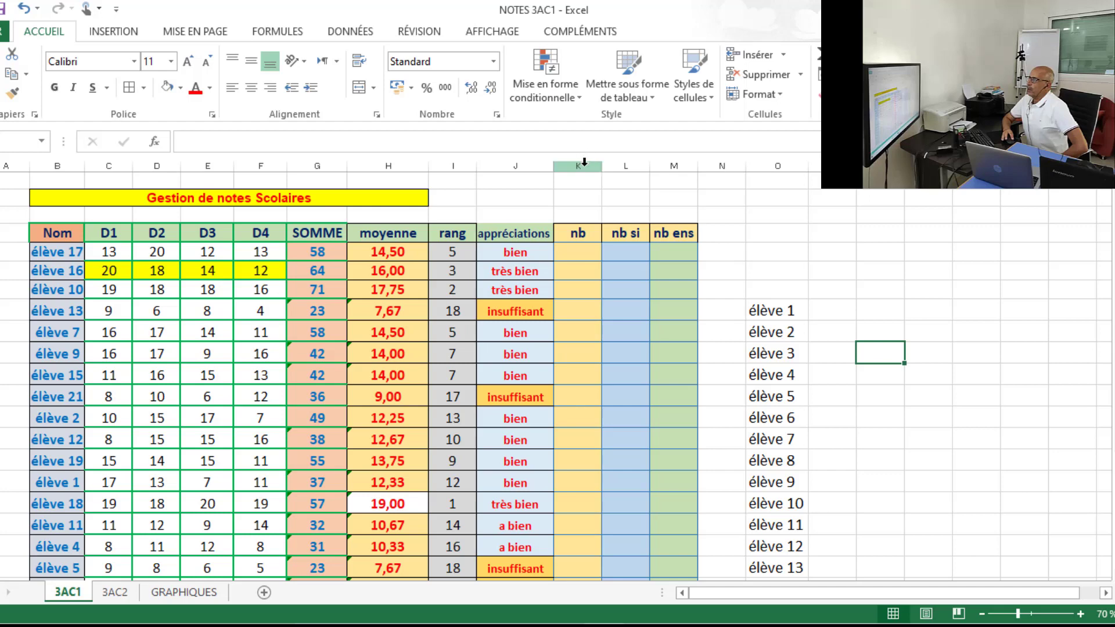
{"action": "left_click_drag", "start_coordinate": [584, 162], "coordinate": [674, 164]}
{"action": "right_click", "coordinate": [636, 164]}
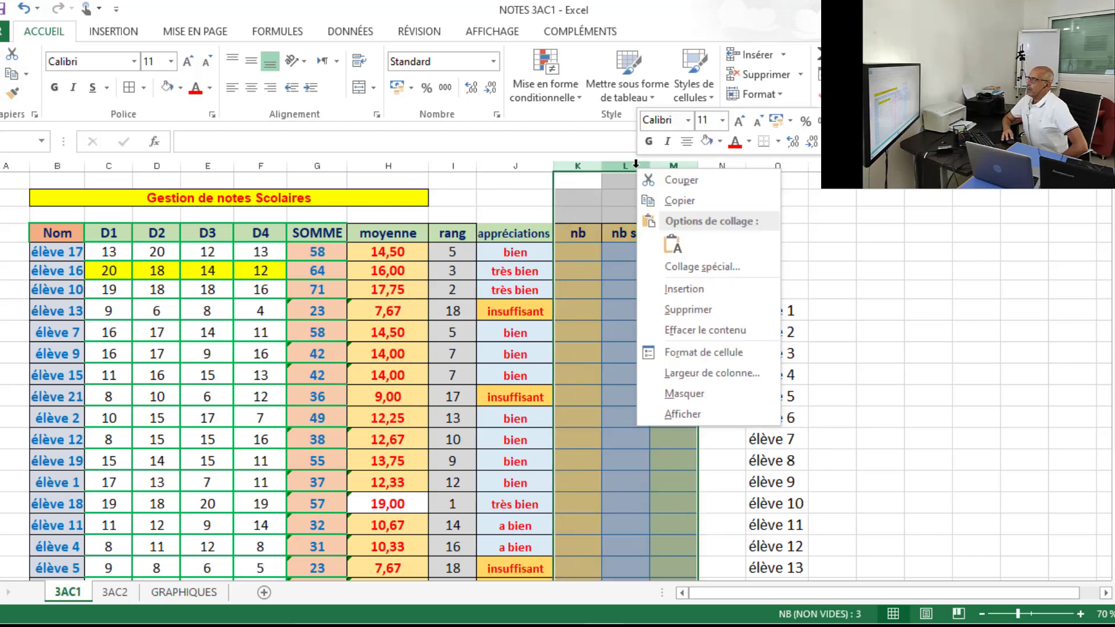
{"action": "left_click", "coordinate": [701, 287]}
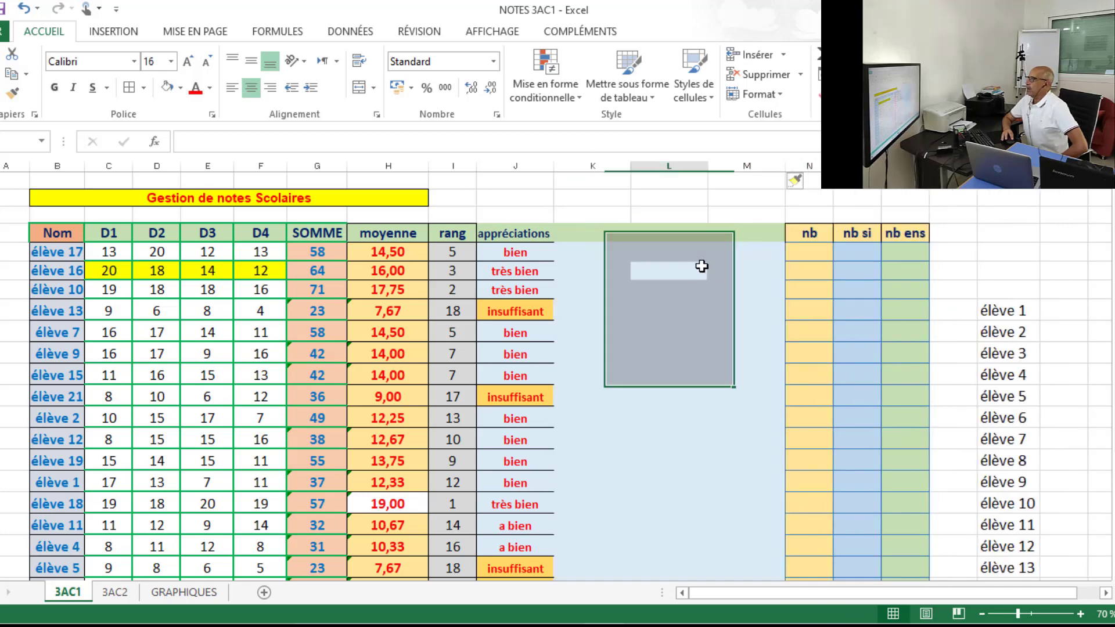
{"action": "left_click", "coordinate": [702, 266]}
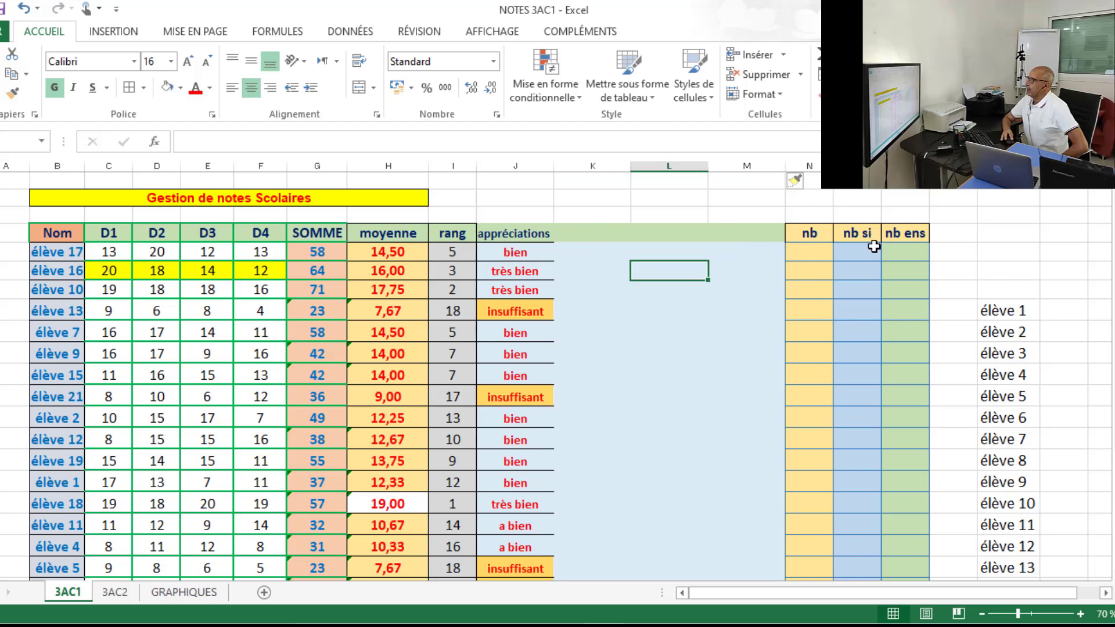